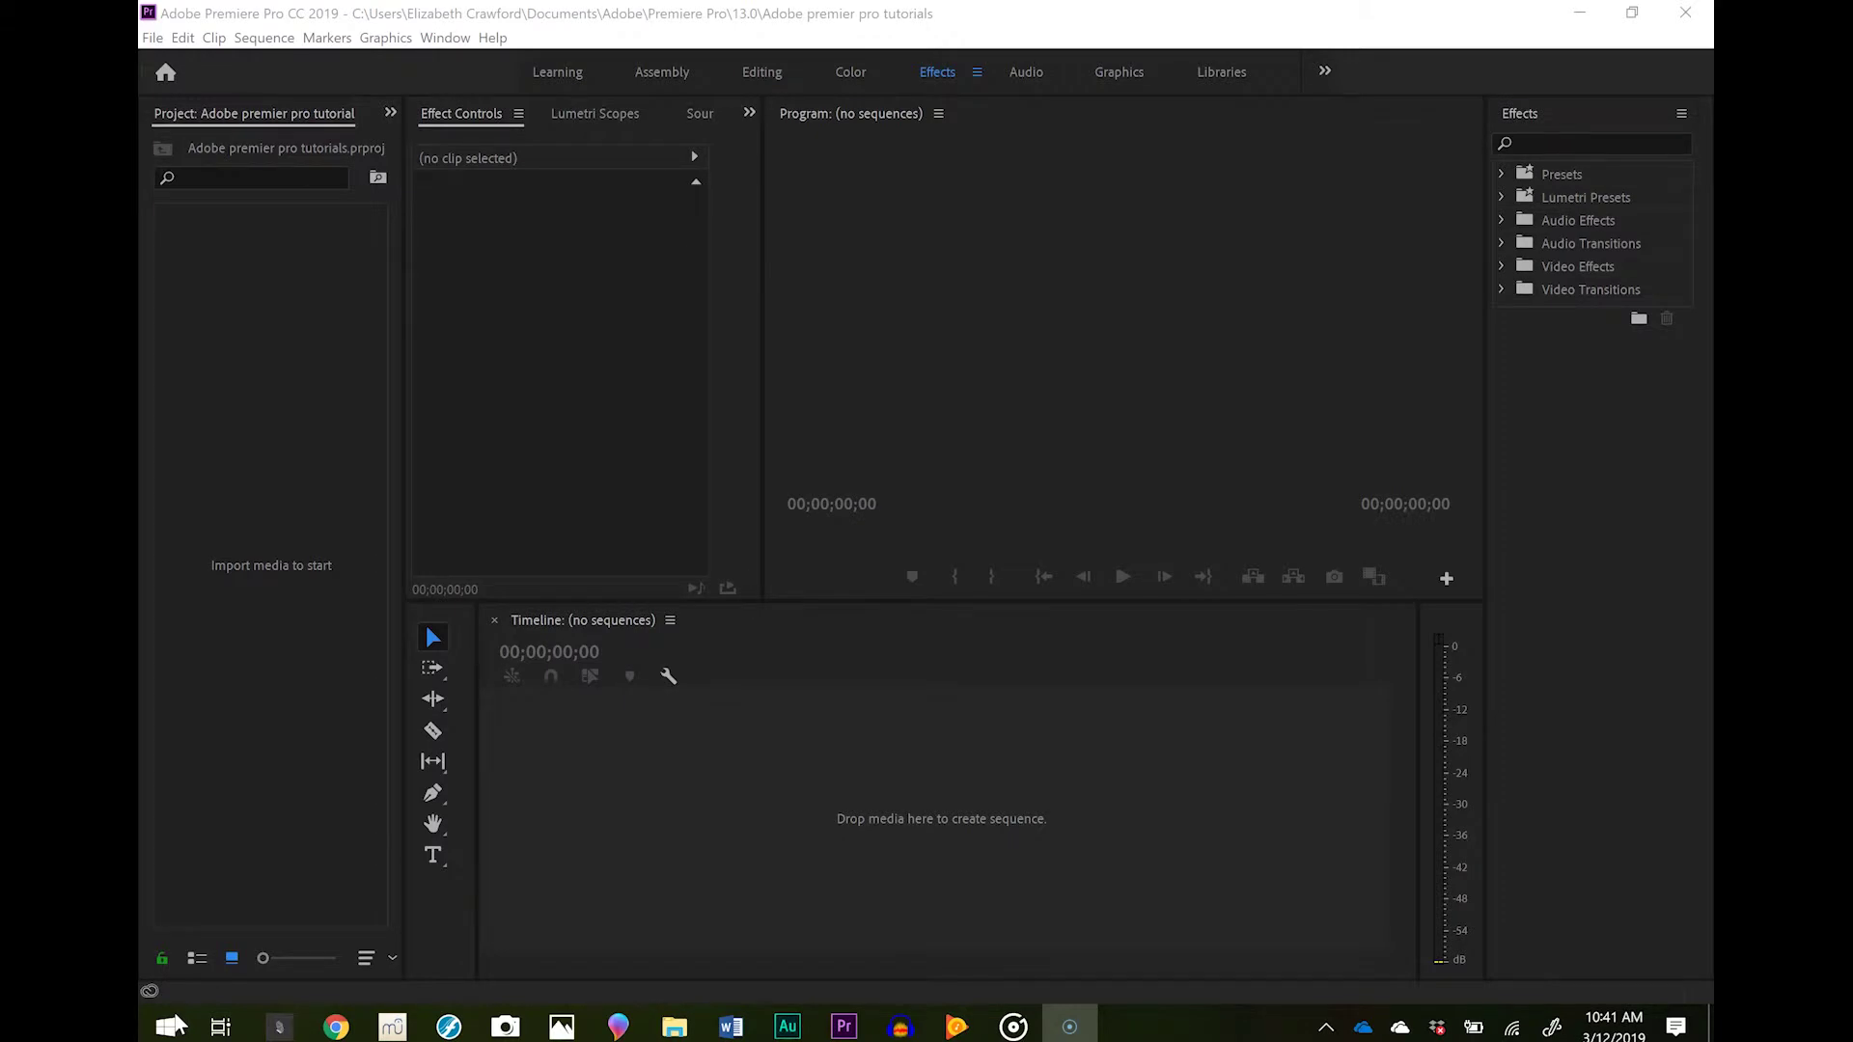
Step: Import the ZOOM0008 video from the Desktop and create a sequence from it on the timeline
double_click(243, 577)
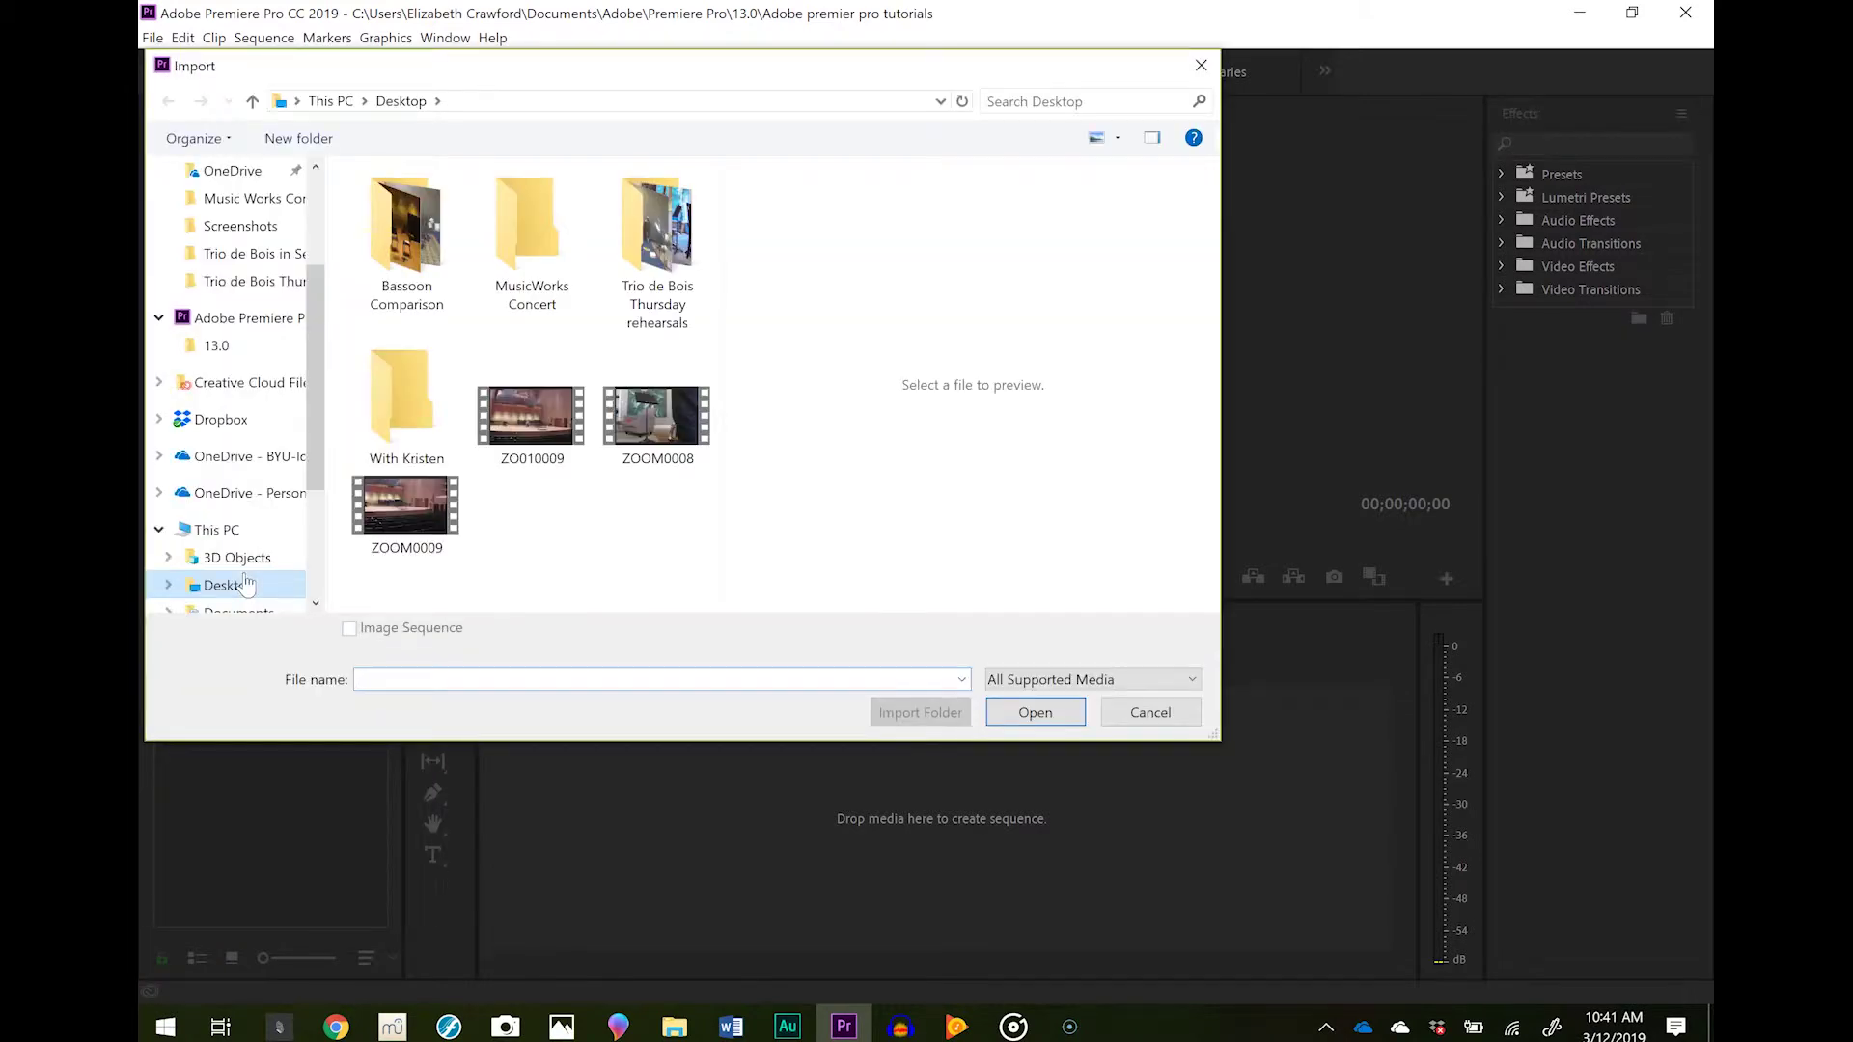
click(619, 425)
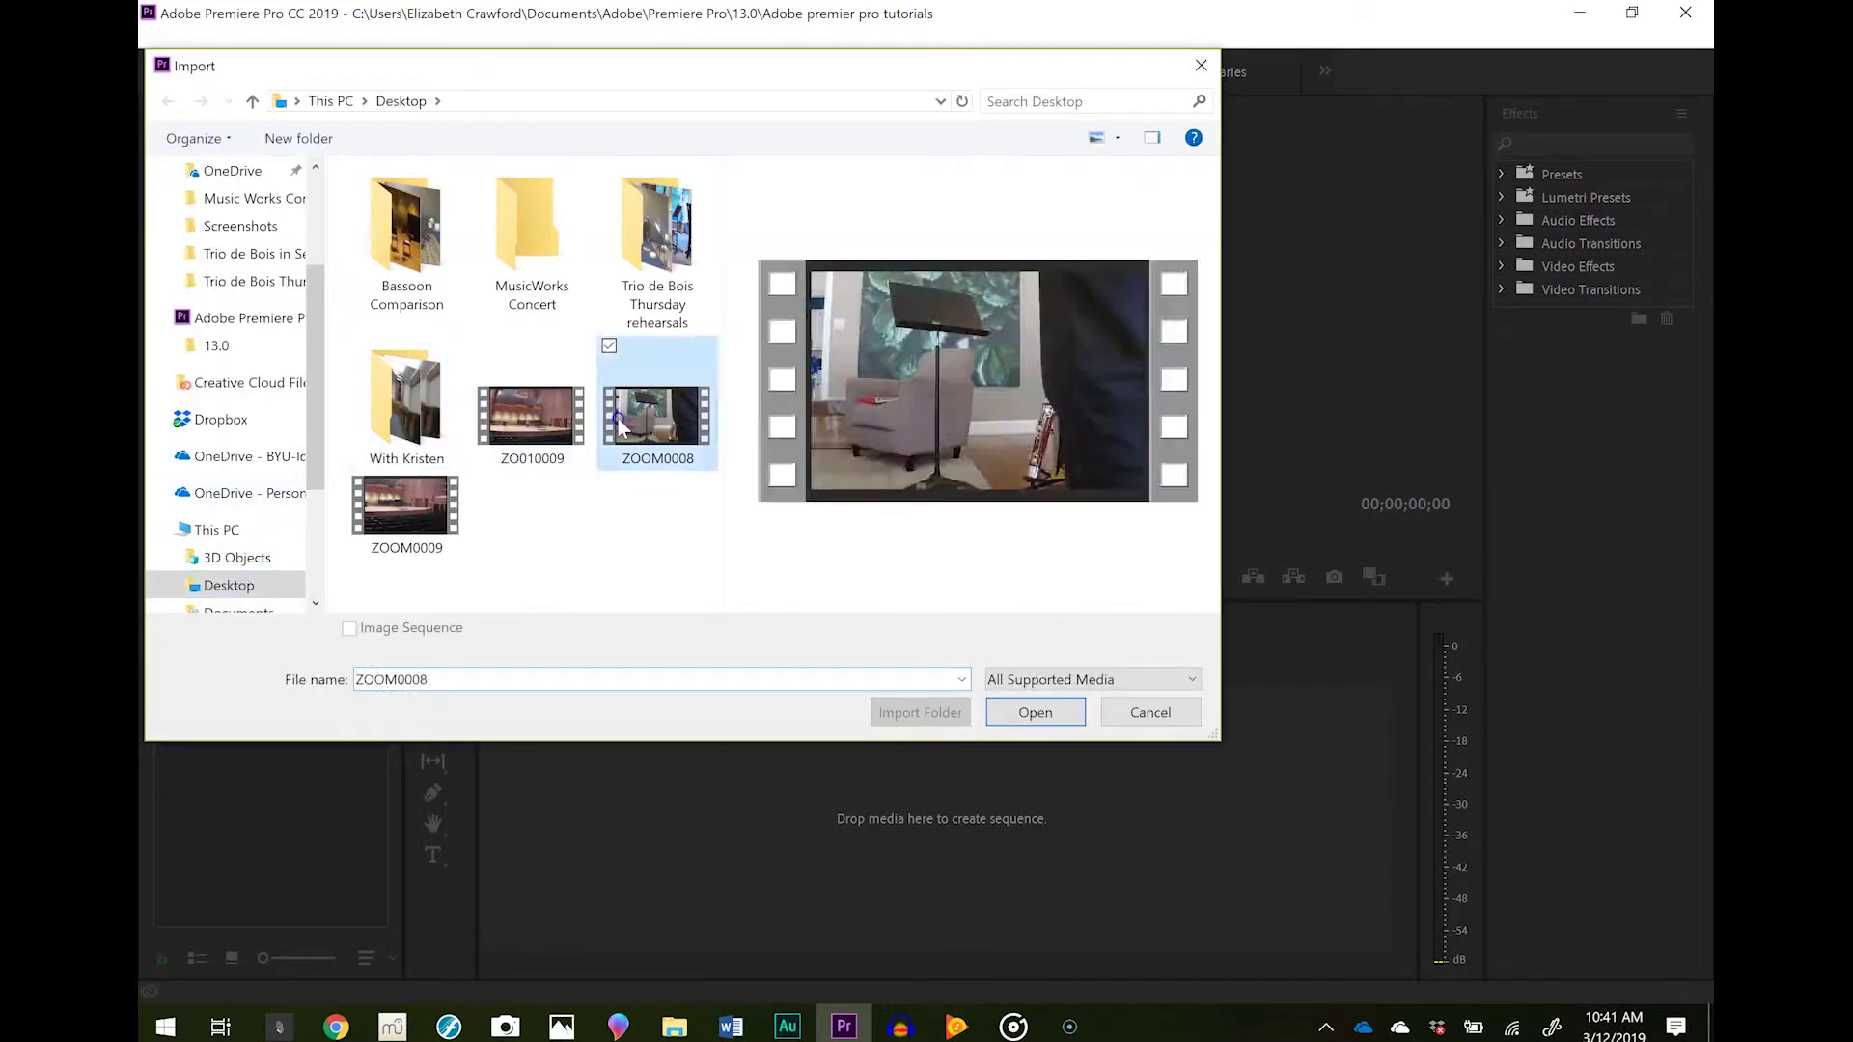
double_click(618, 425)
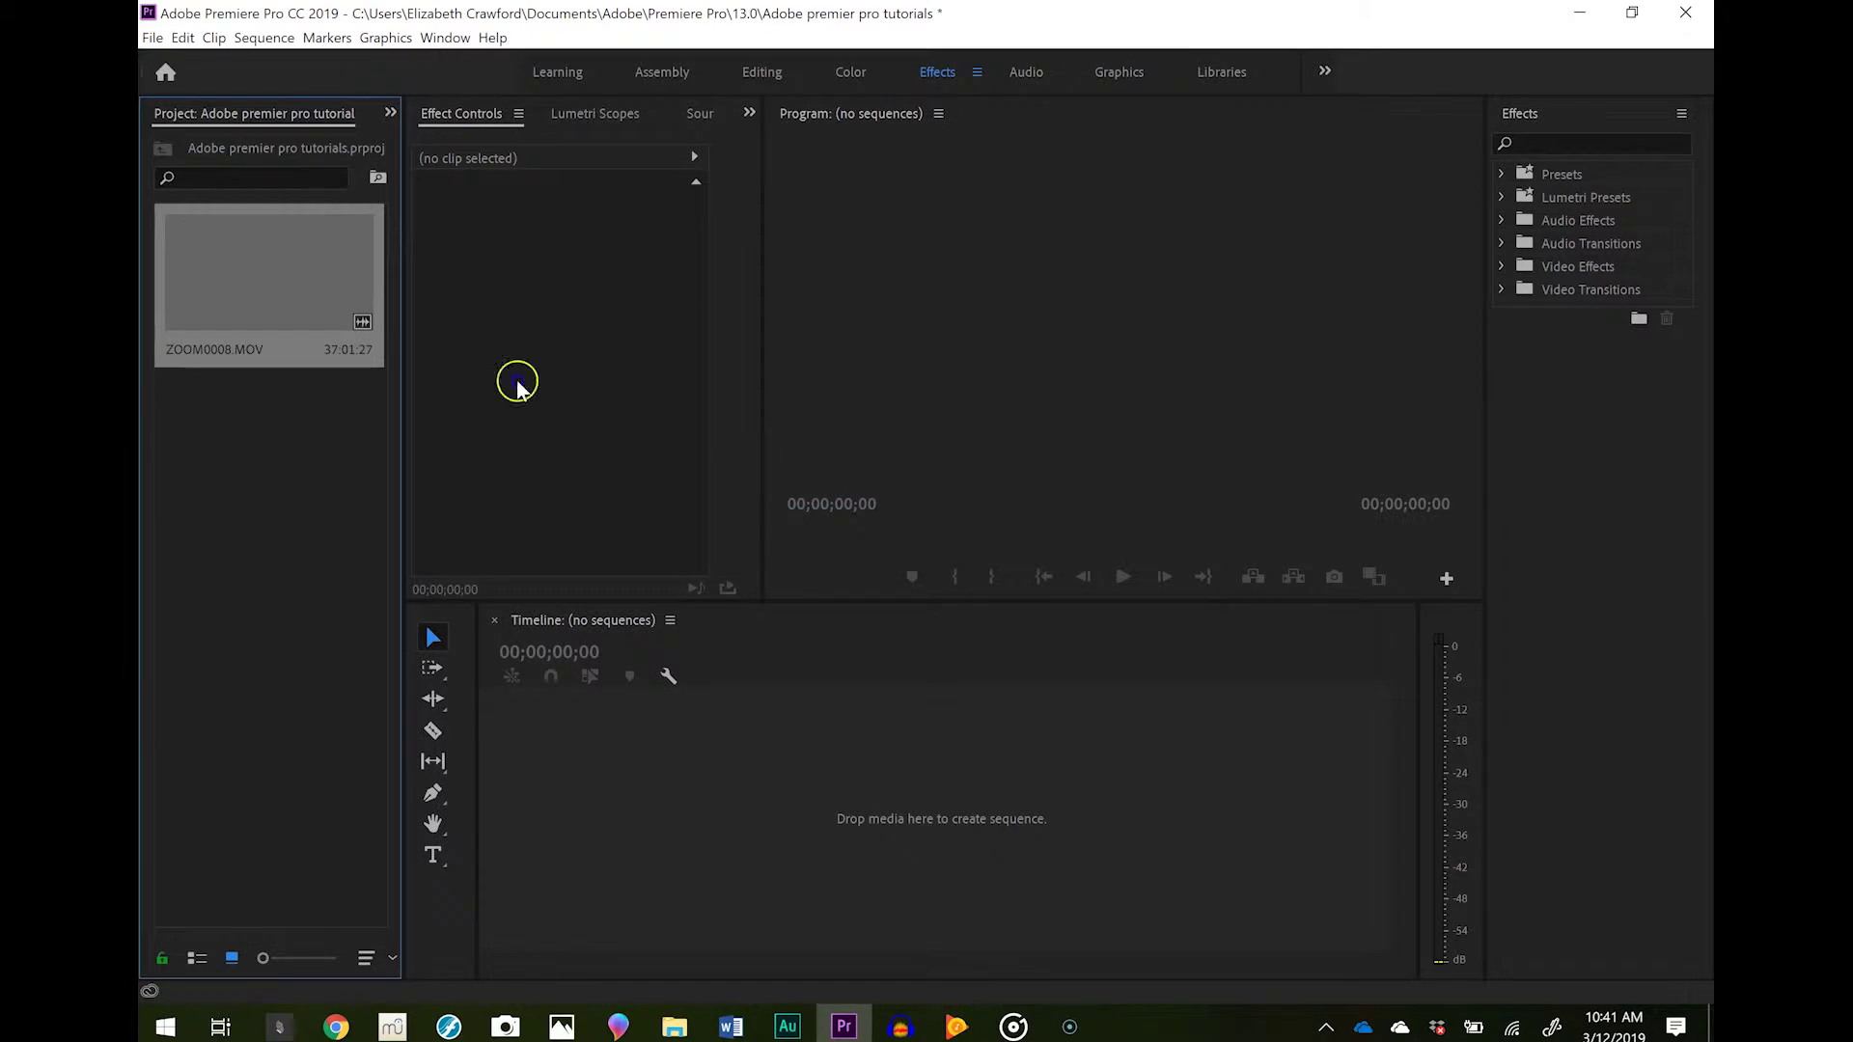
drag(228, 278, 612, 794)
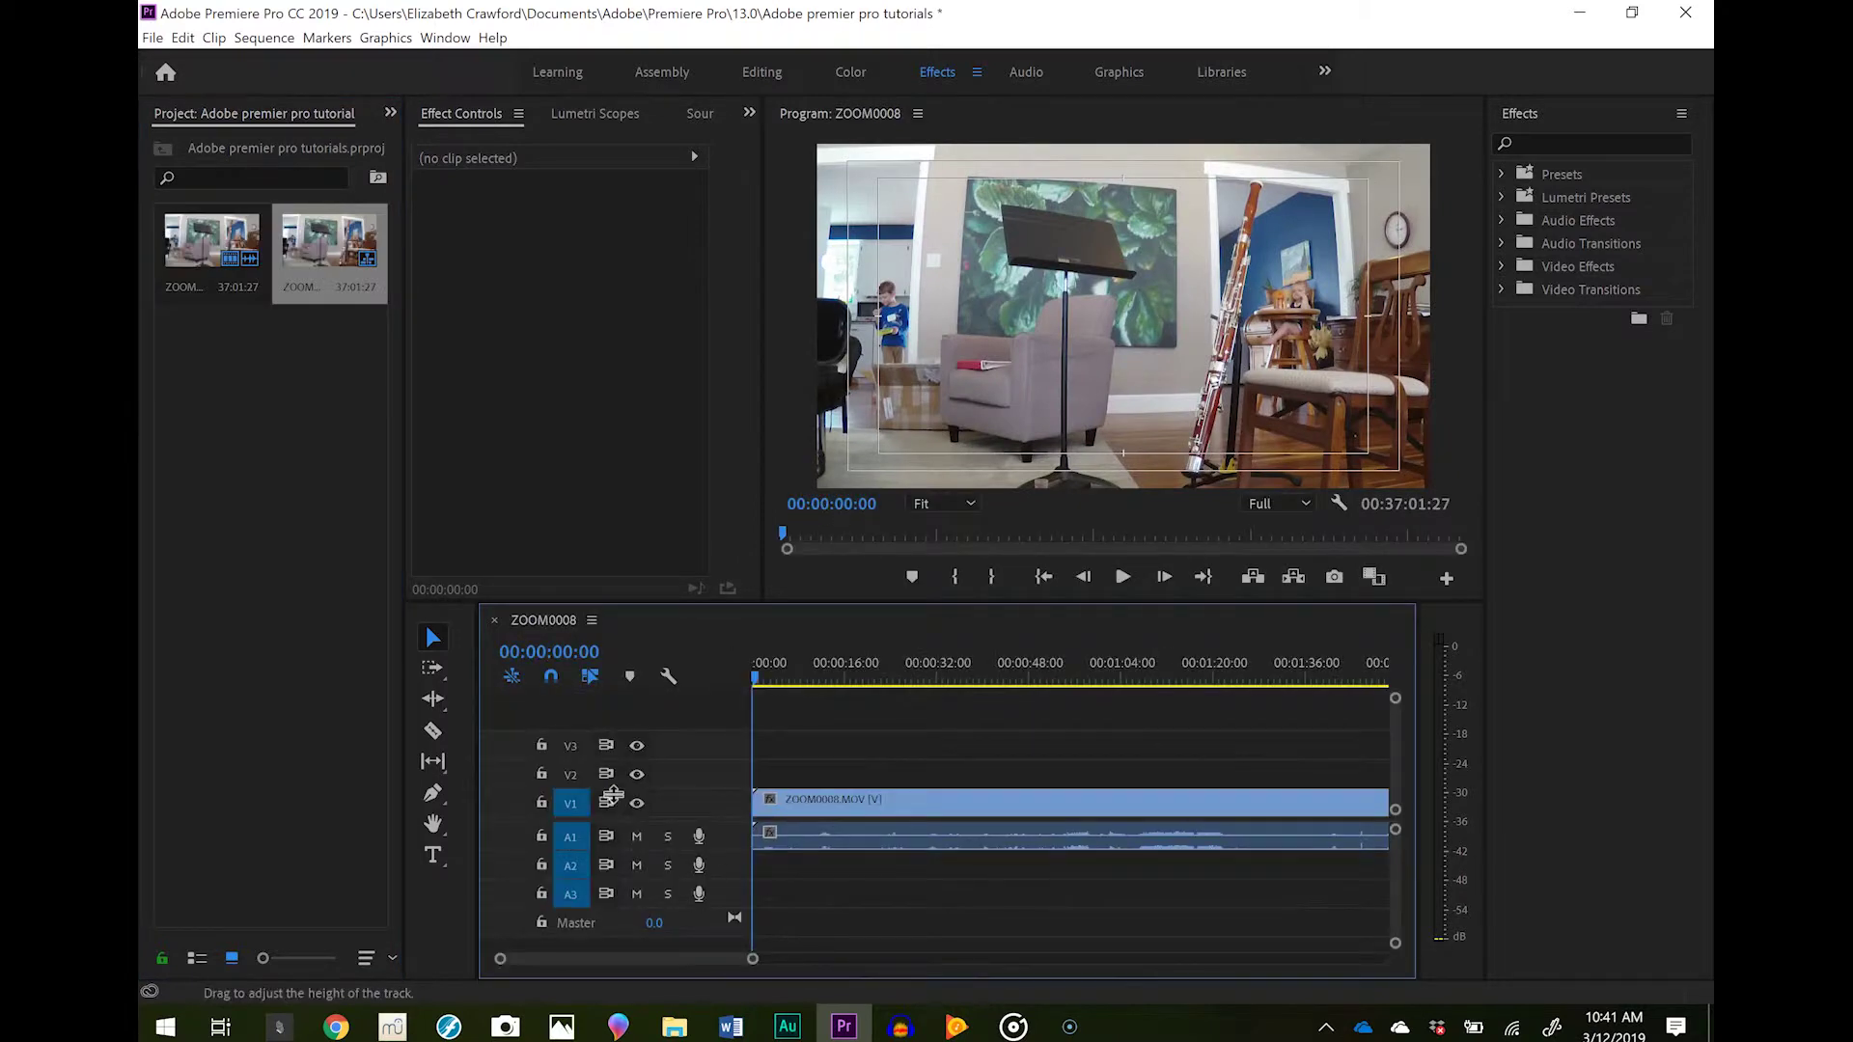
Step: Increase the height of audio track A1 so its waveform is drawn larger
drag(755, 963, 900, 970)
click(777, 738)
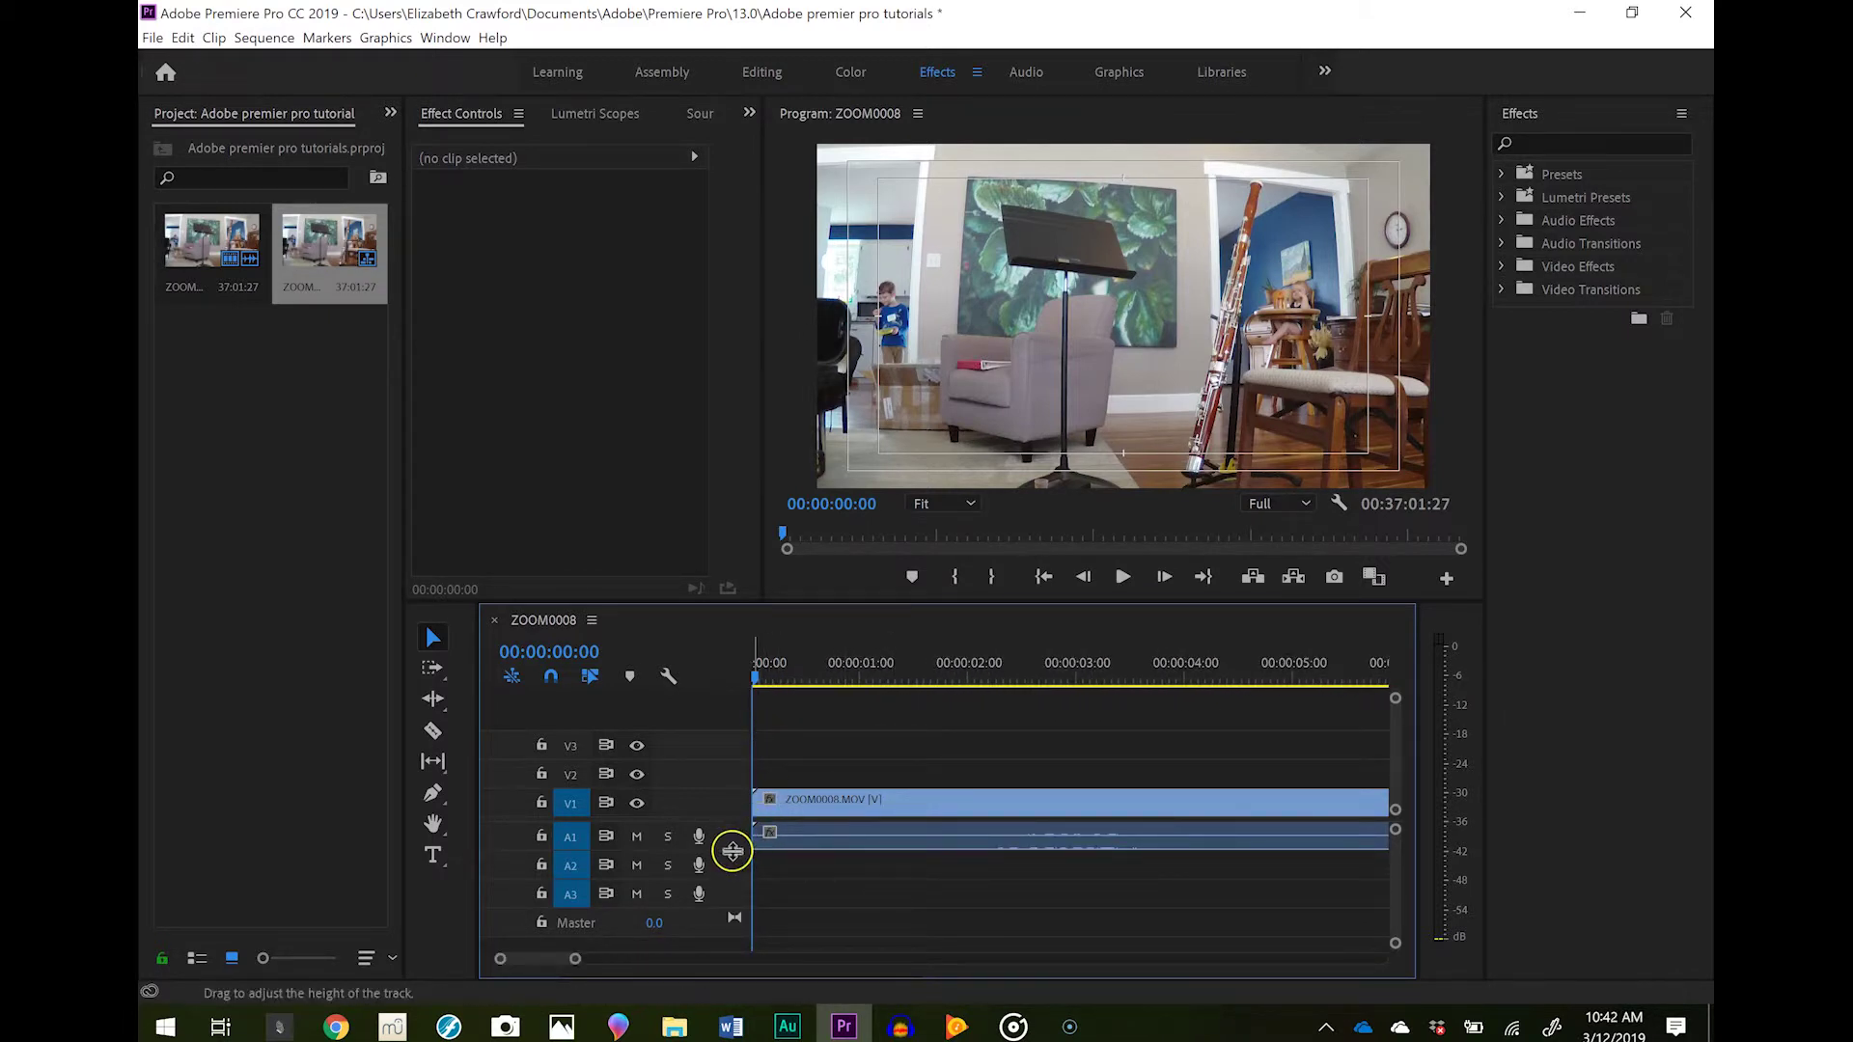
drag(732, 851, 733, 882)
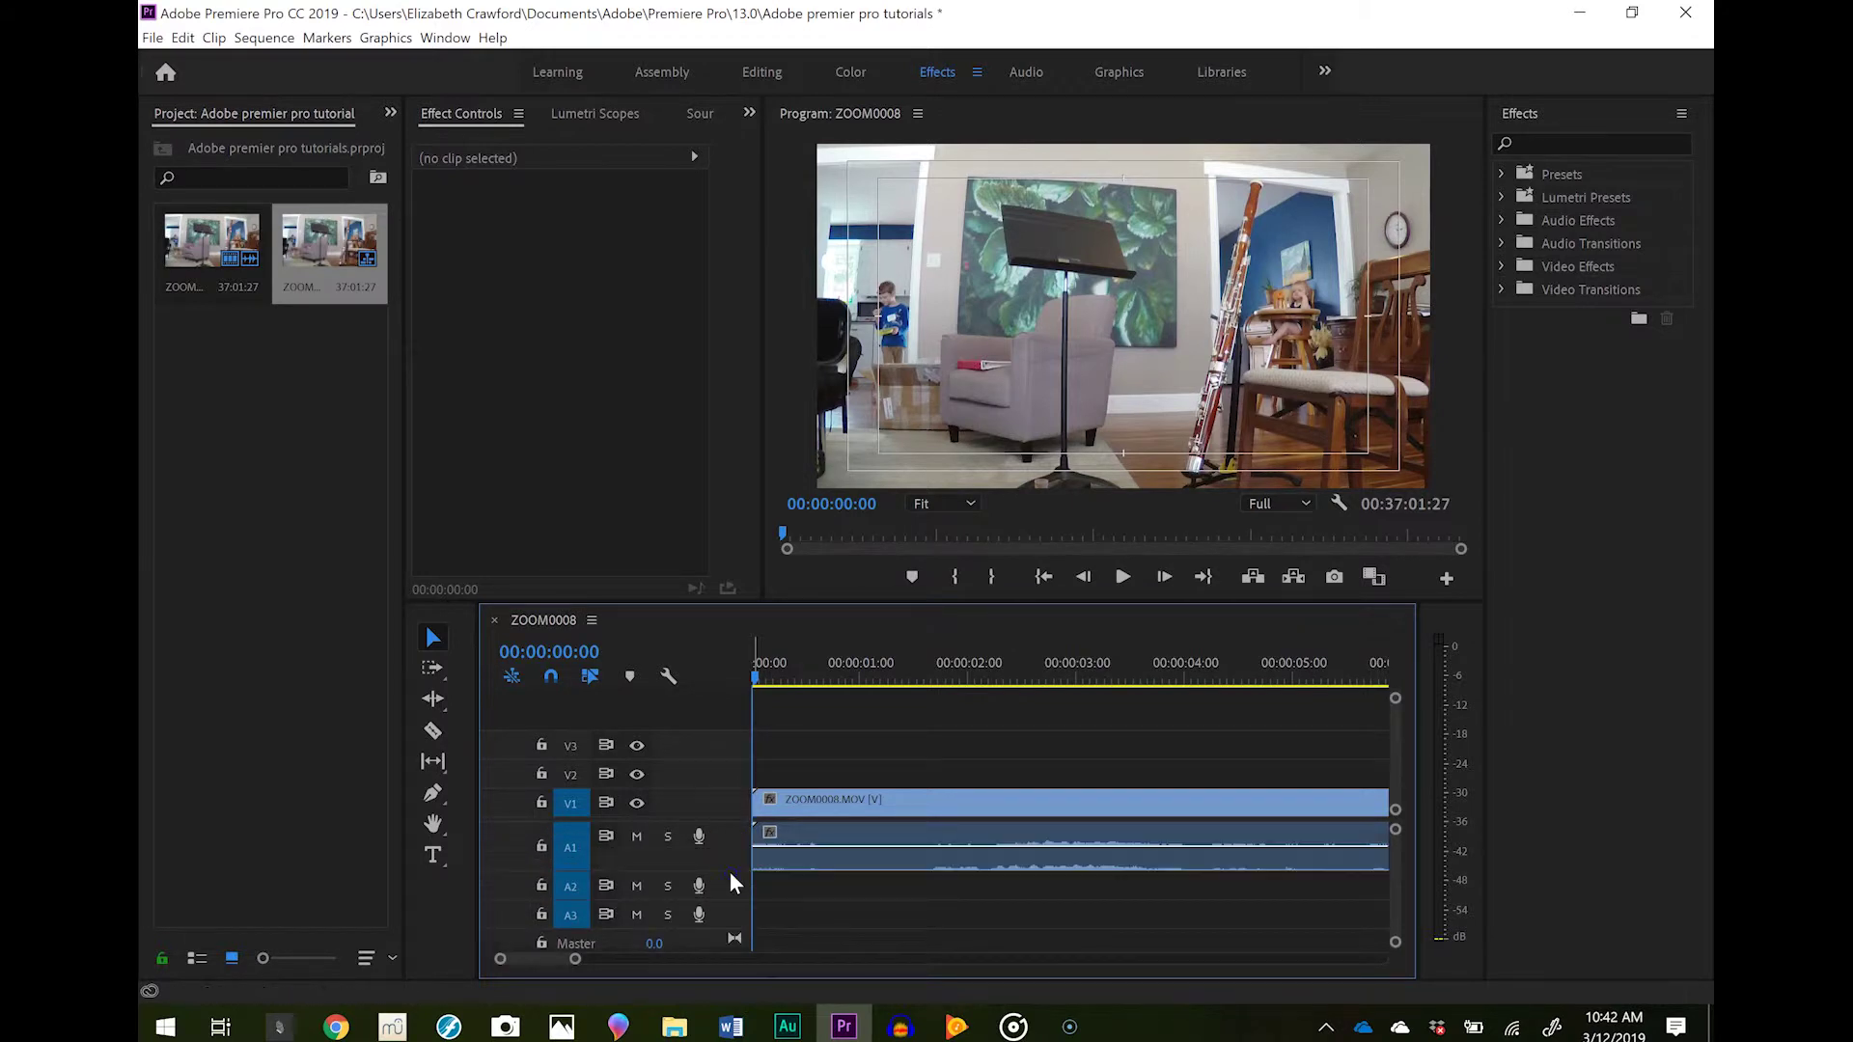
click(731, 880)
drag(576, 963, 602, 970)
click(691, 644)
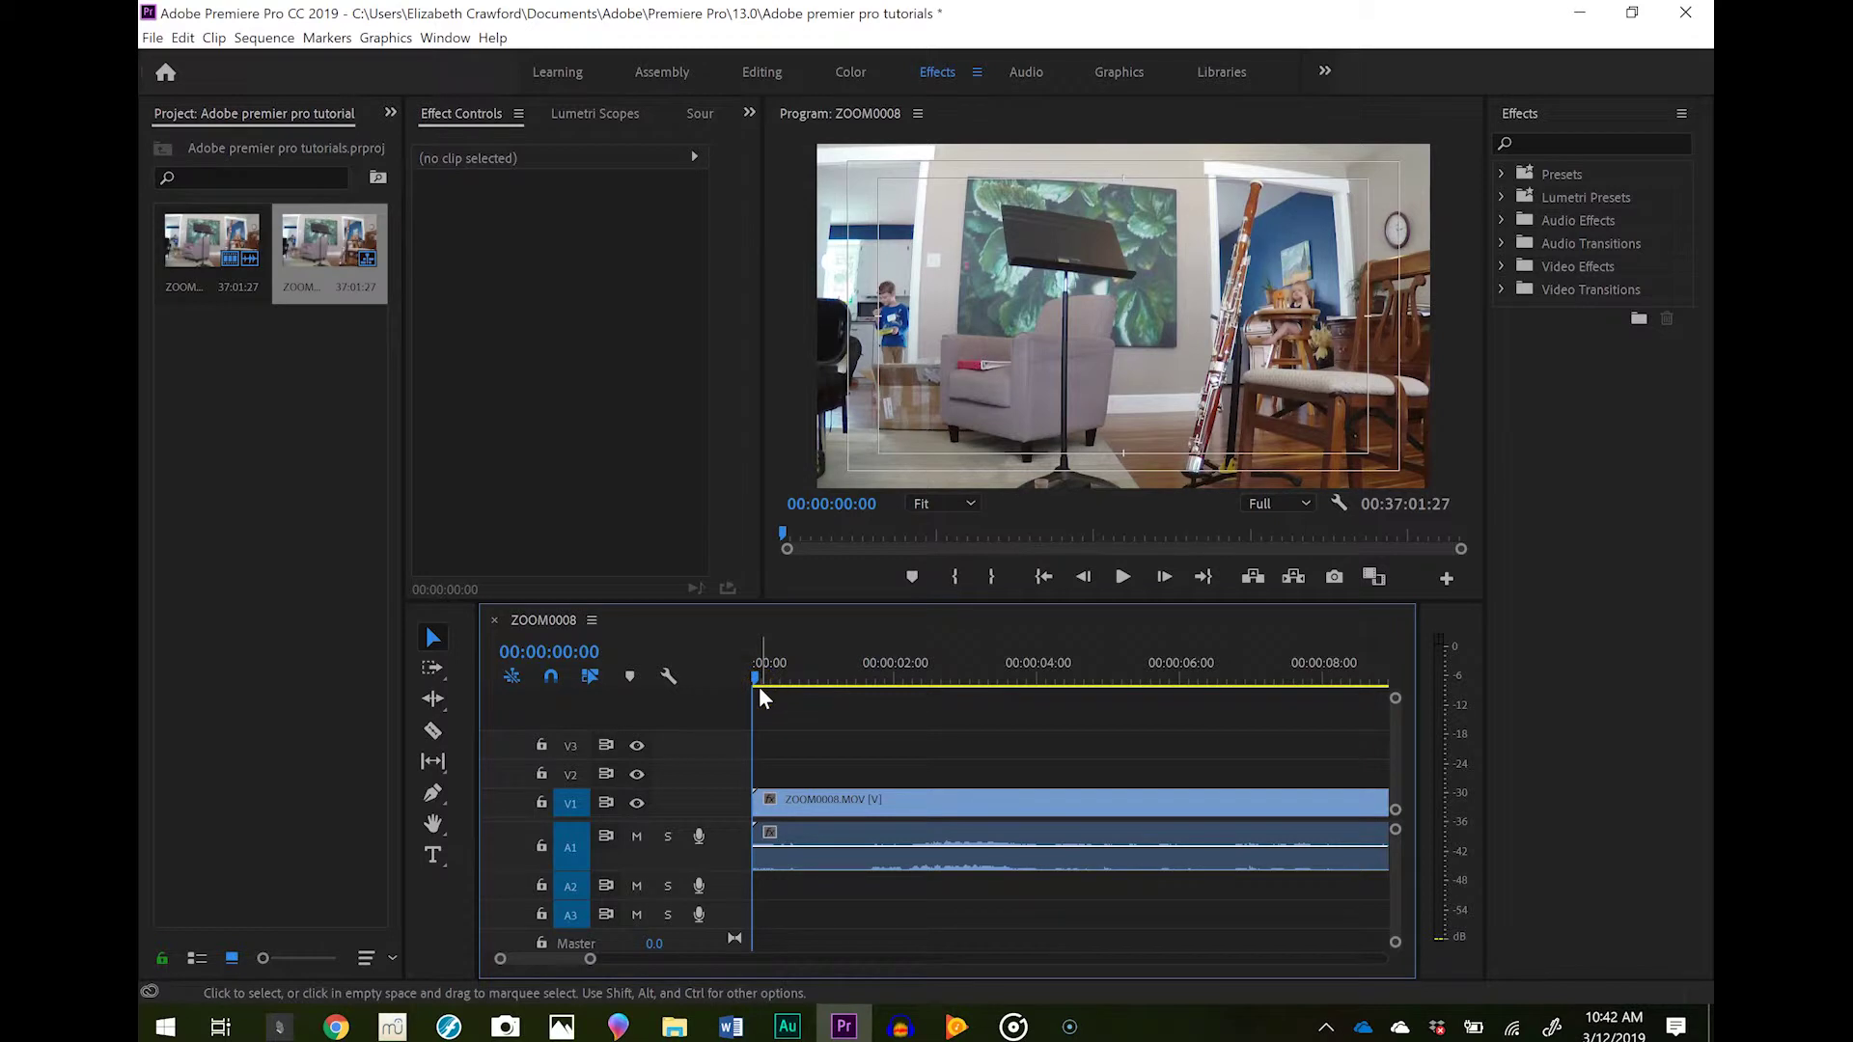
Step: Split the clip with the Razor tool at about 00:00:01:18 and delete the opening piece
click(434, 734)
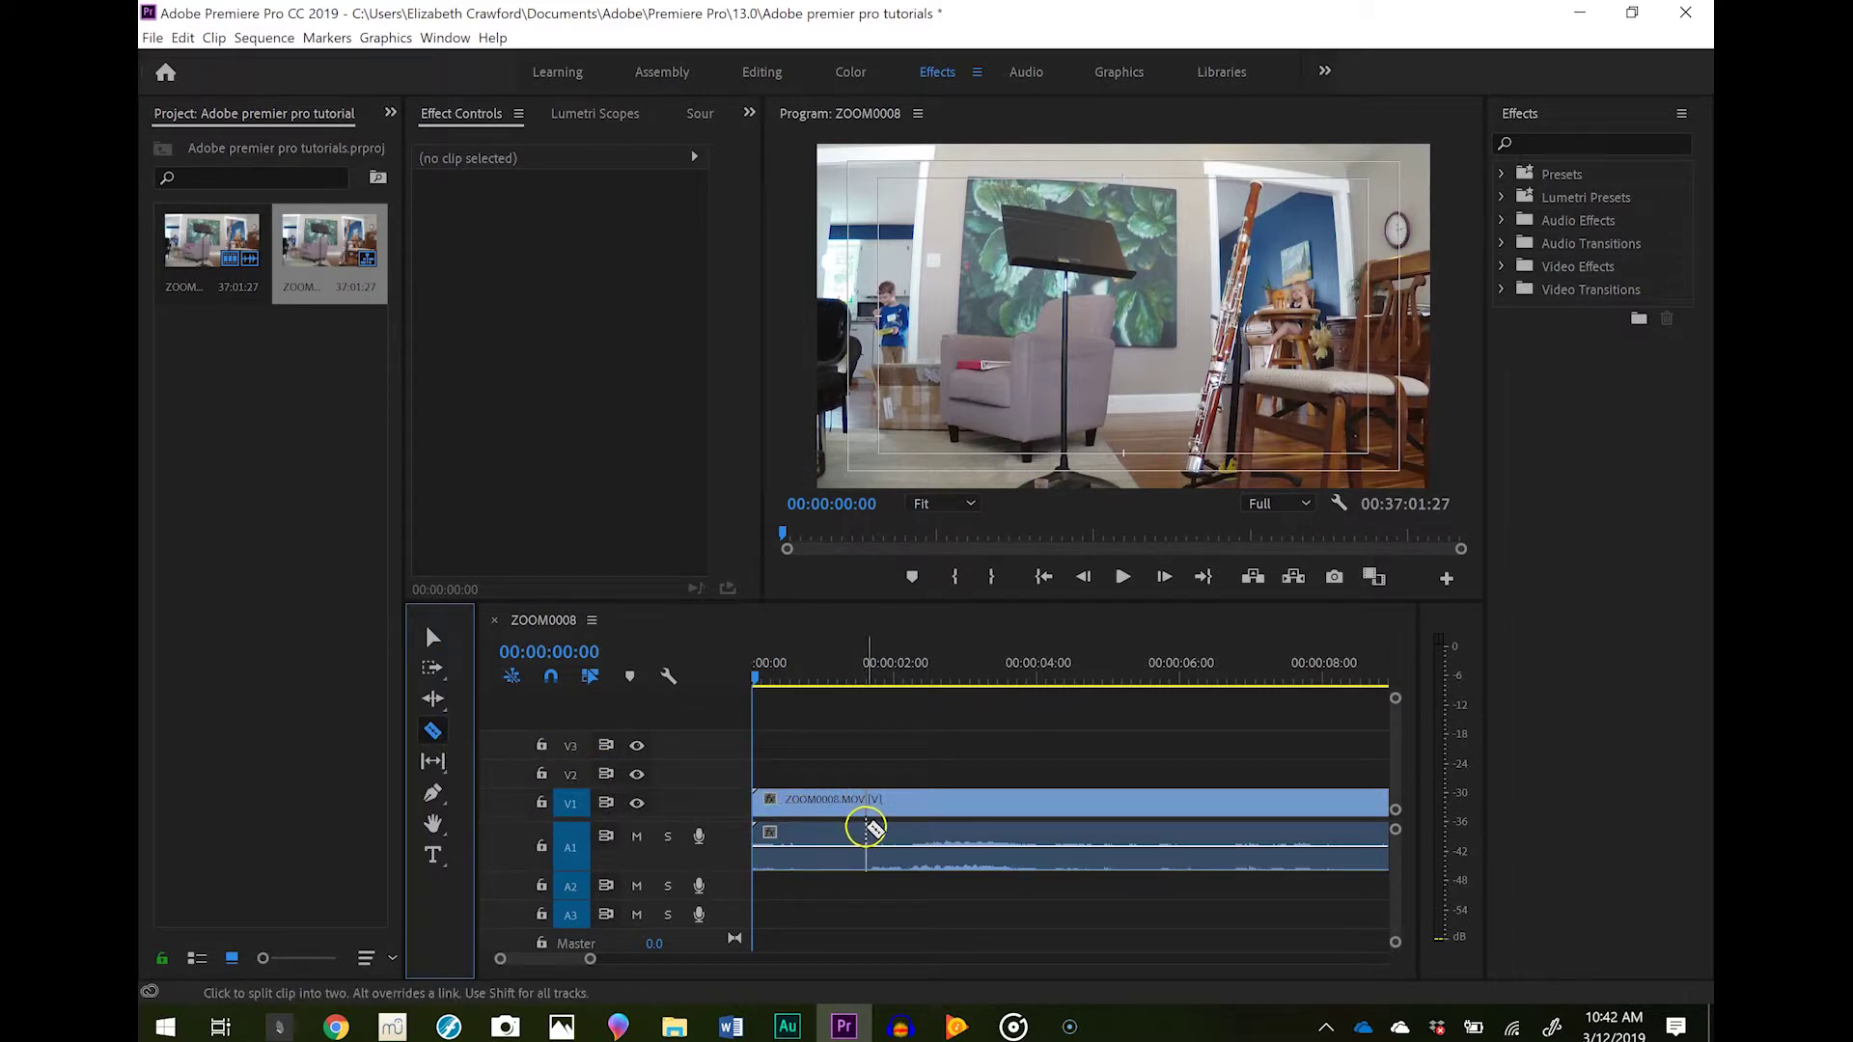
click(869, 830)
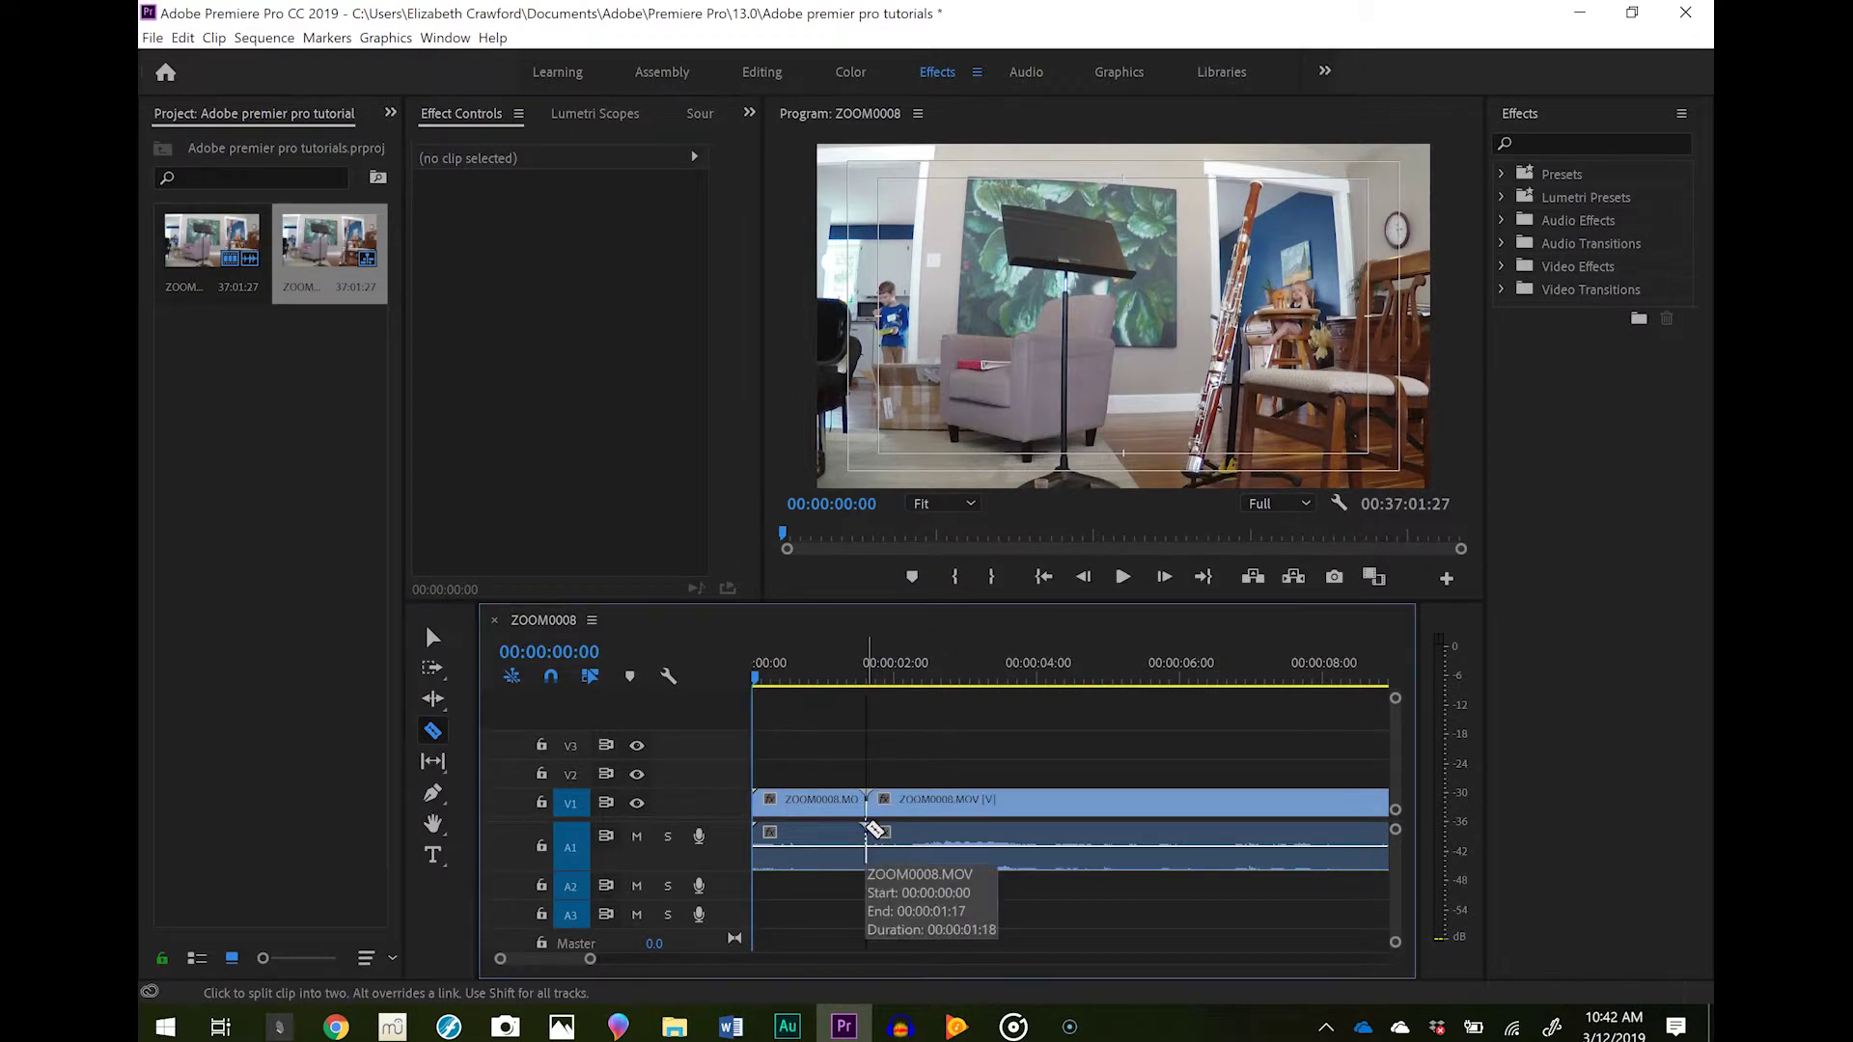
click(1041, 767)
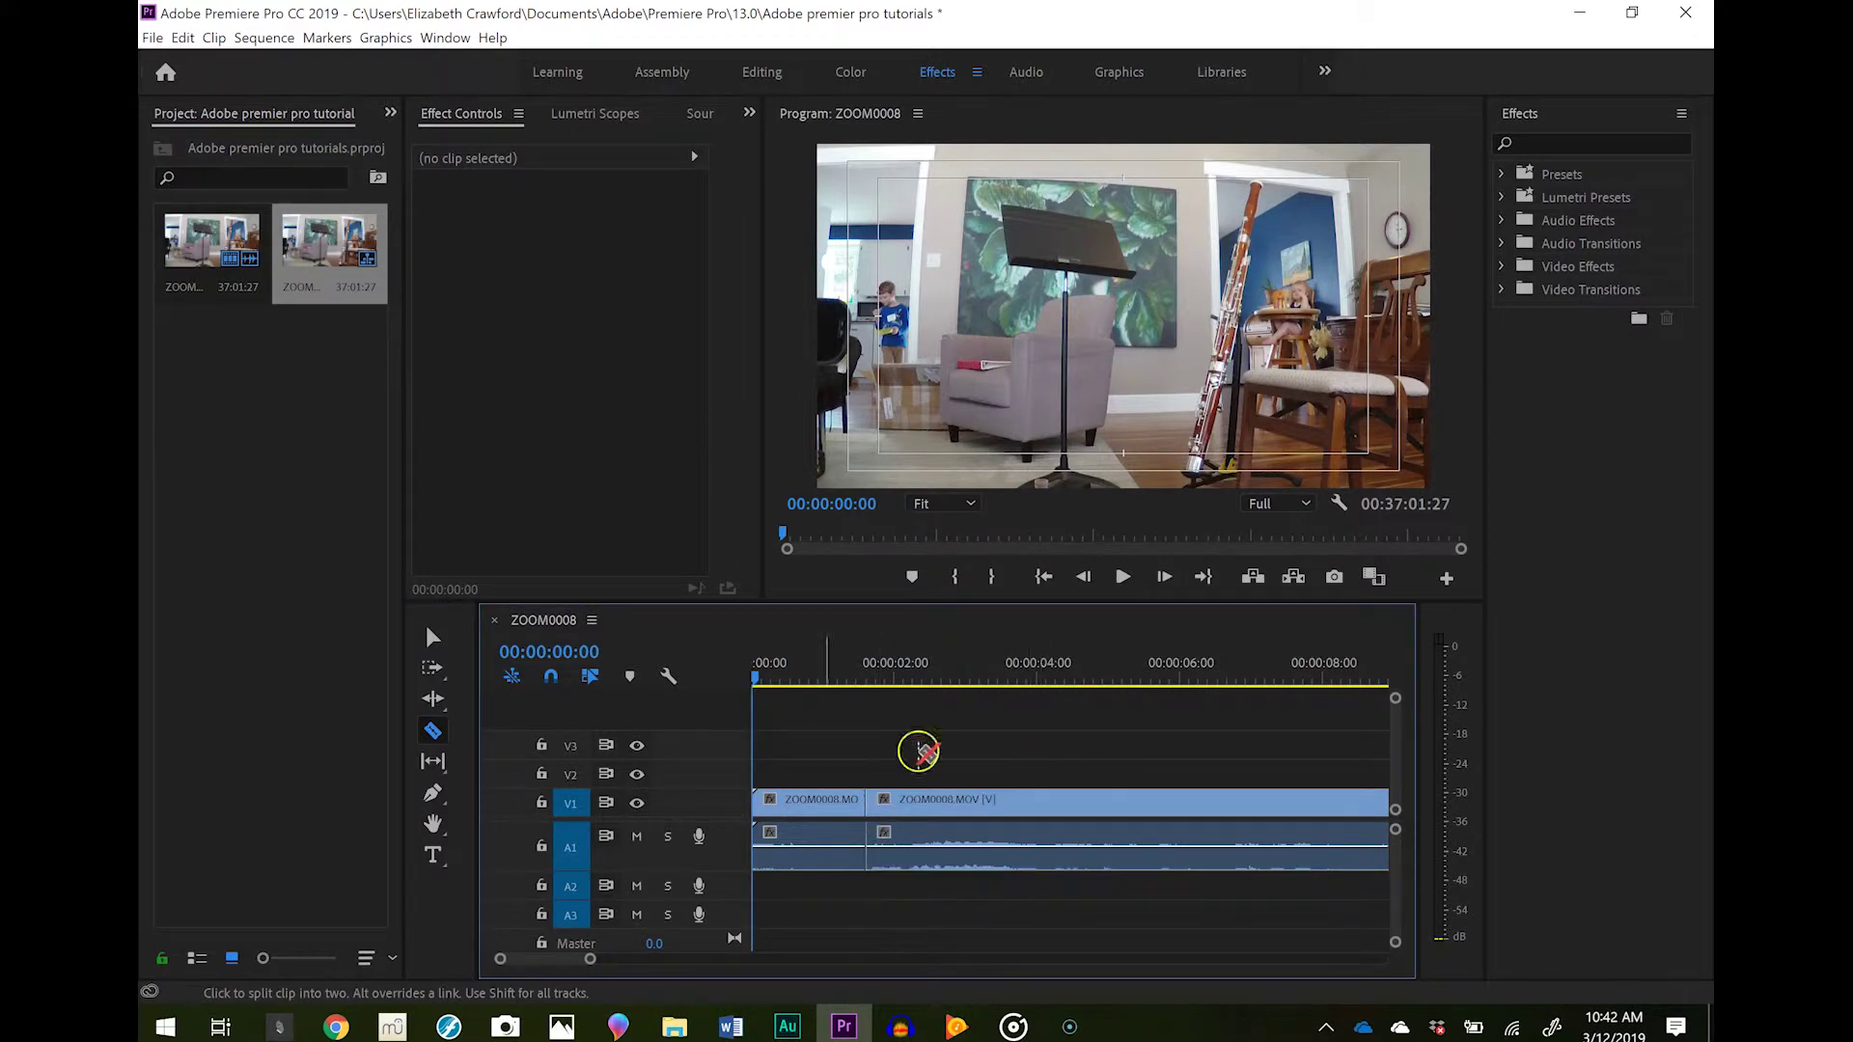
click(439, 641)
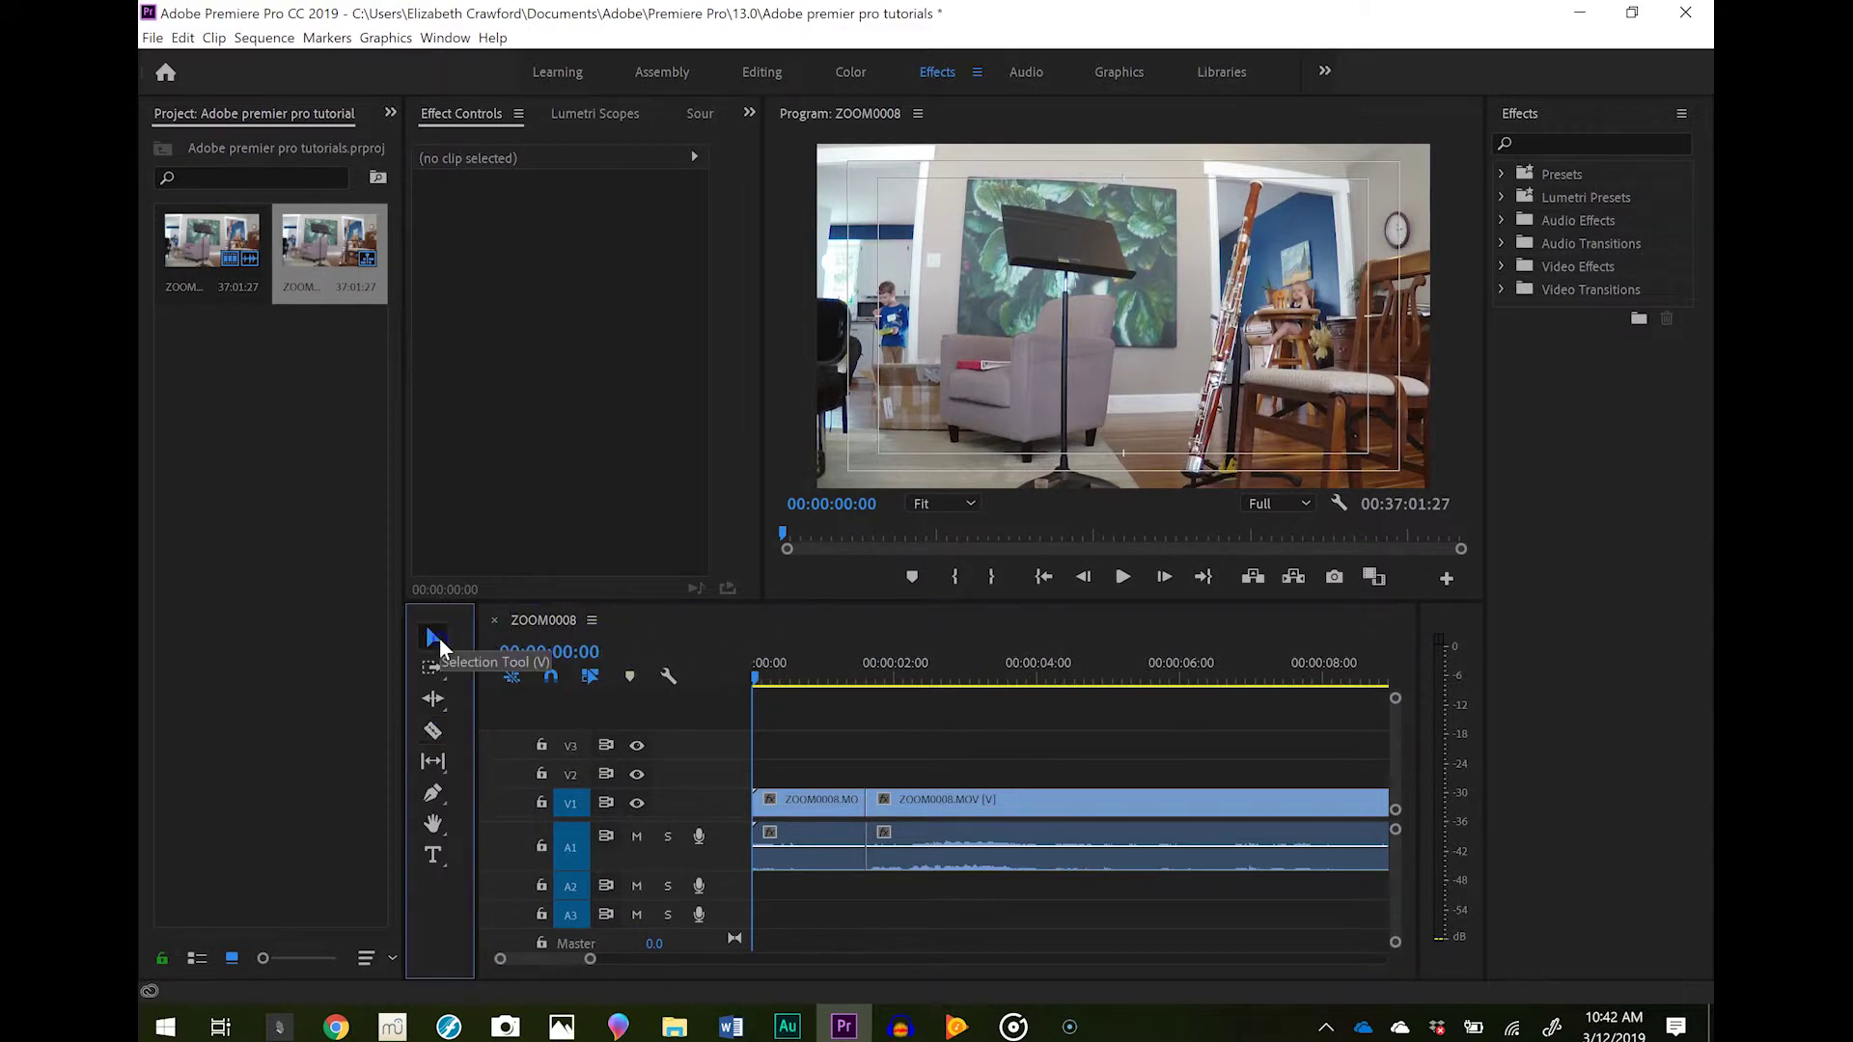
click(798, 818)
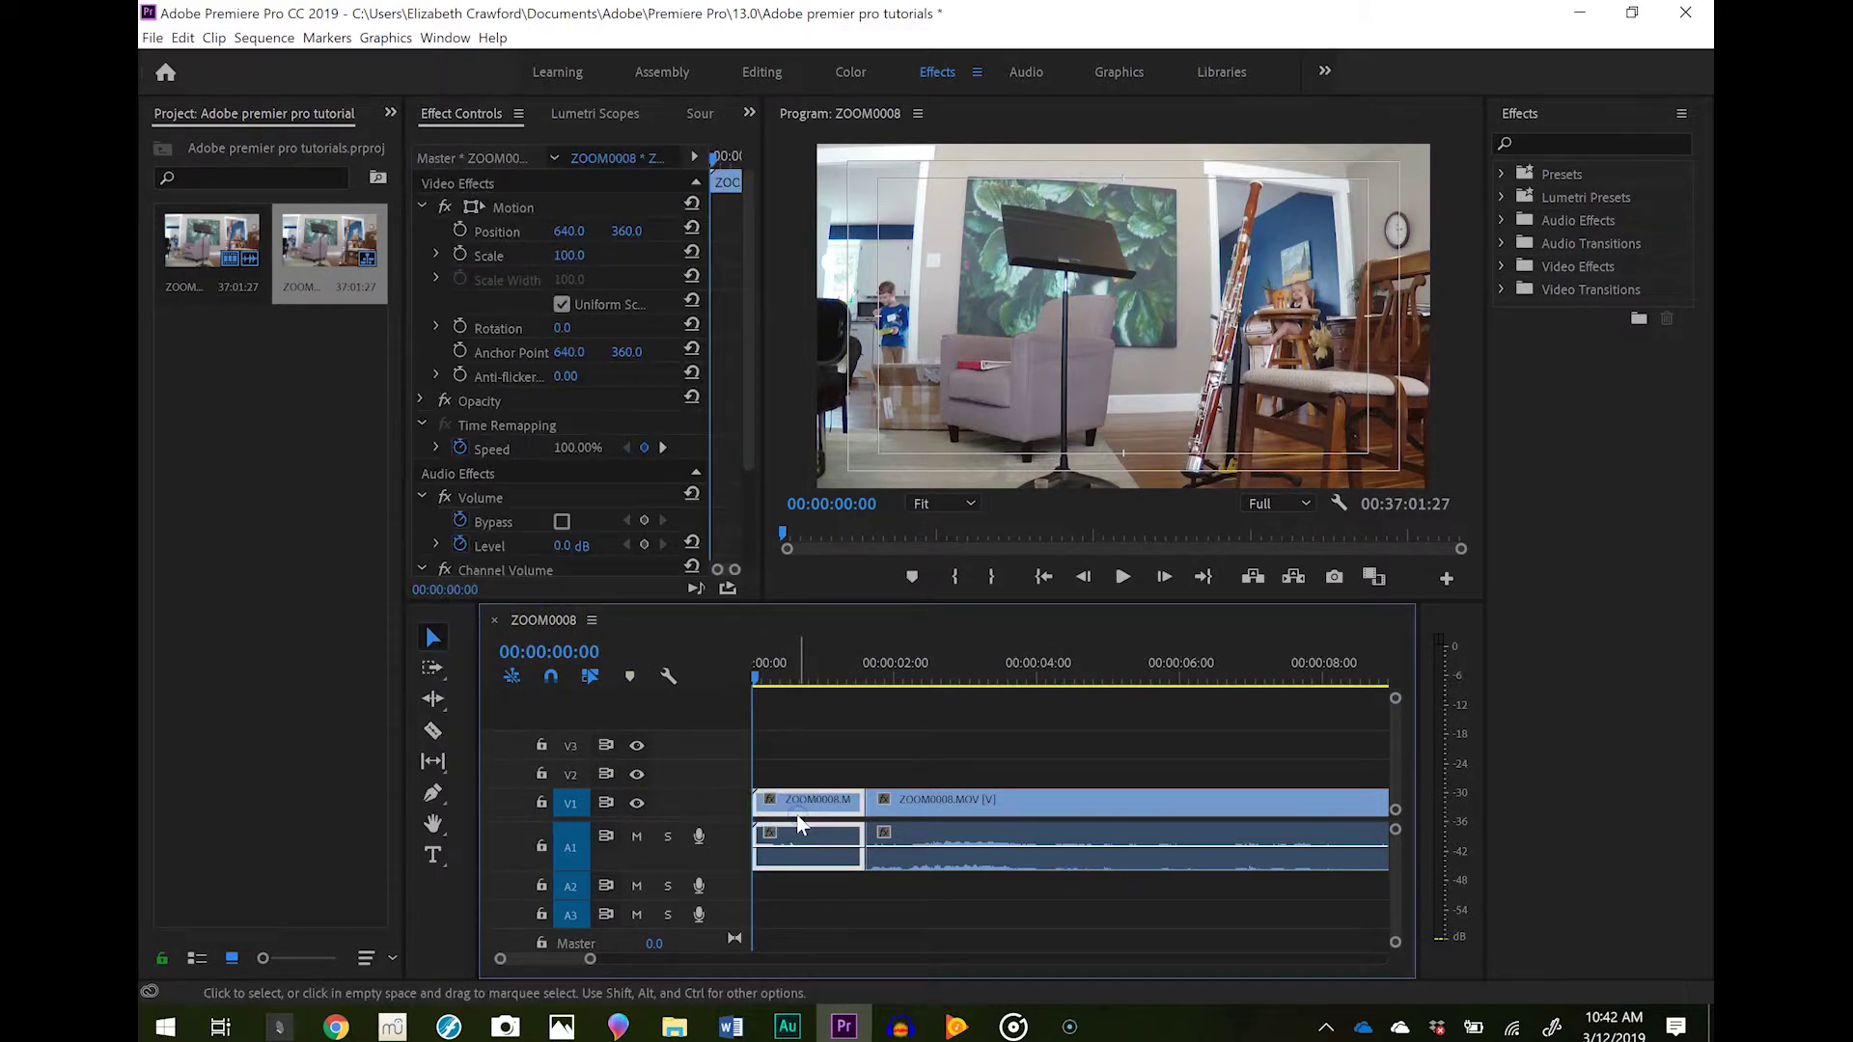
key(Delete)
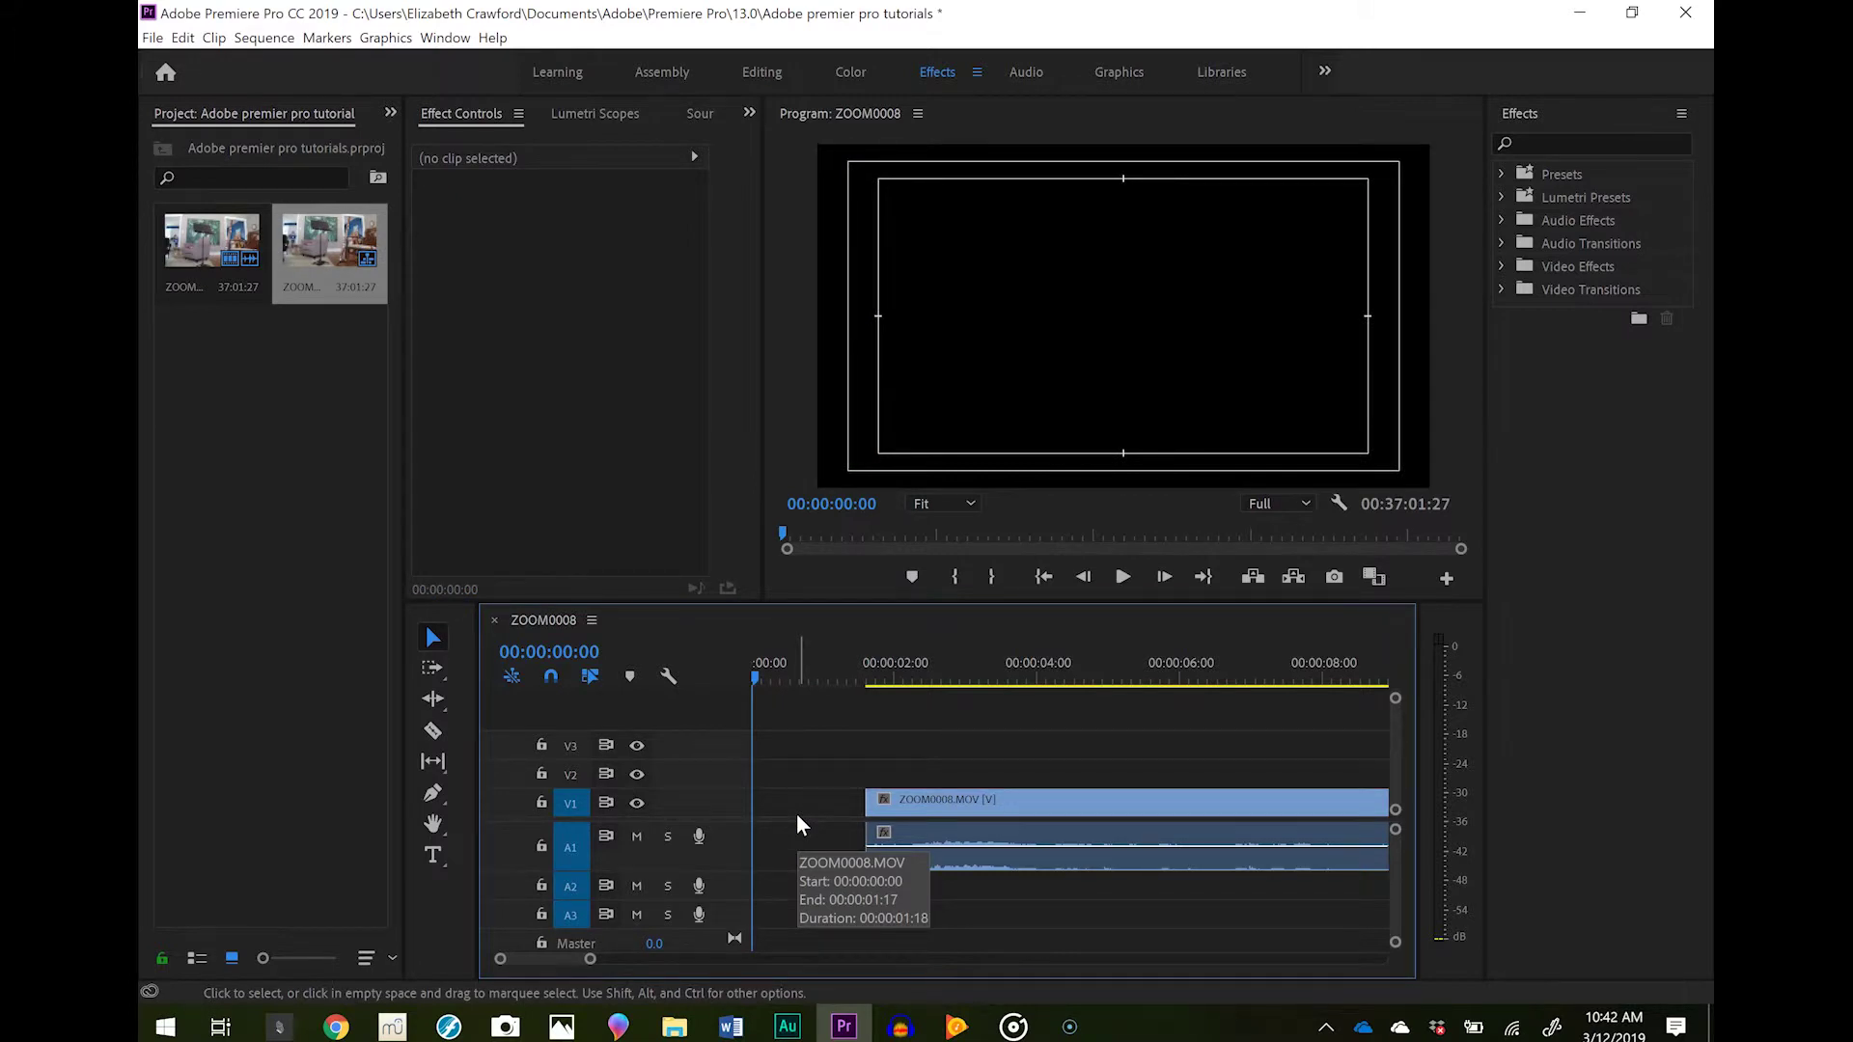
Step: Razor the remaining clip at about 00:00:05:10, 00:00:06:23 and just after 00:00:08:00
click(432, 732)
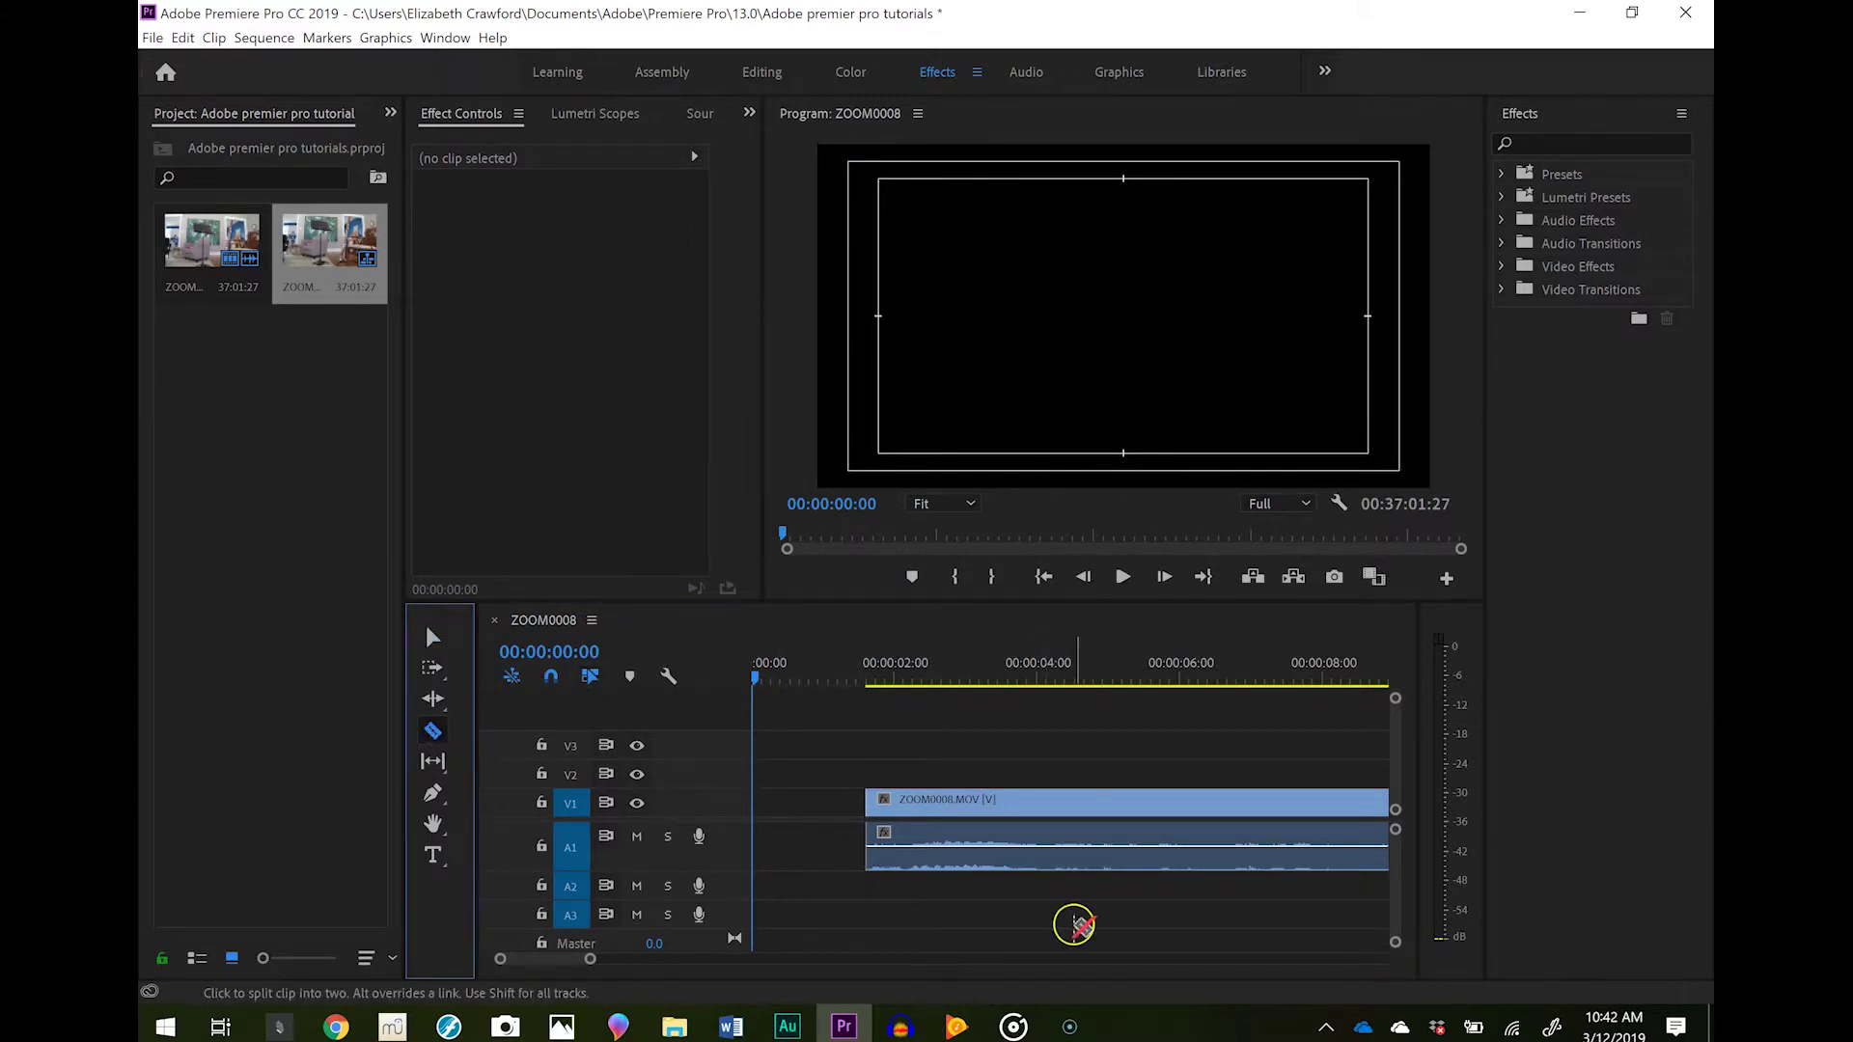
click(1133, 806)
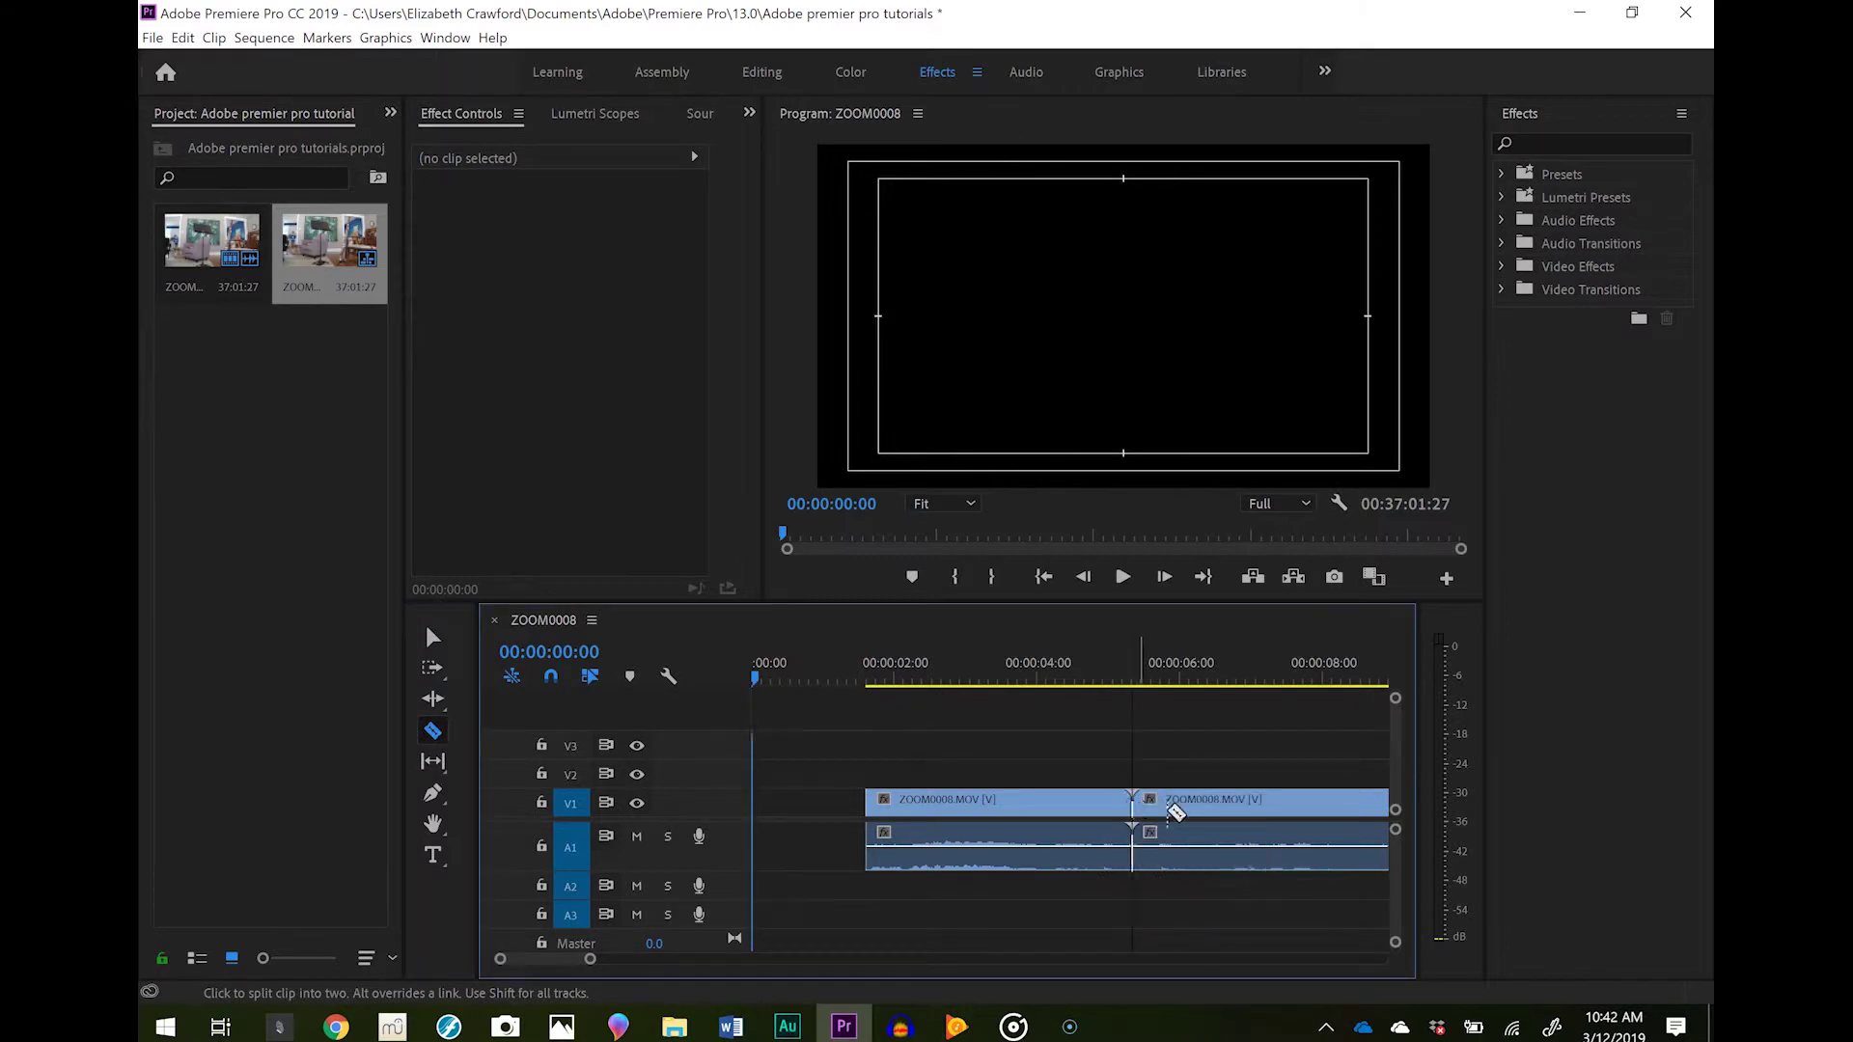
click(1235, 803)
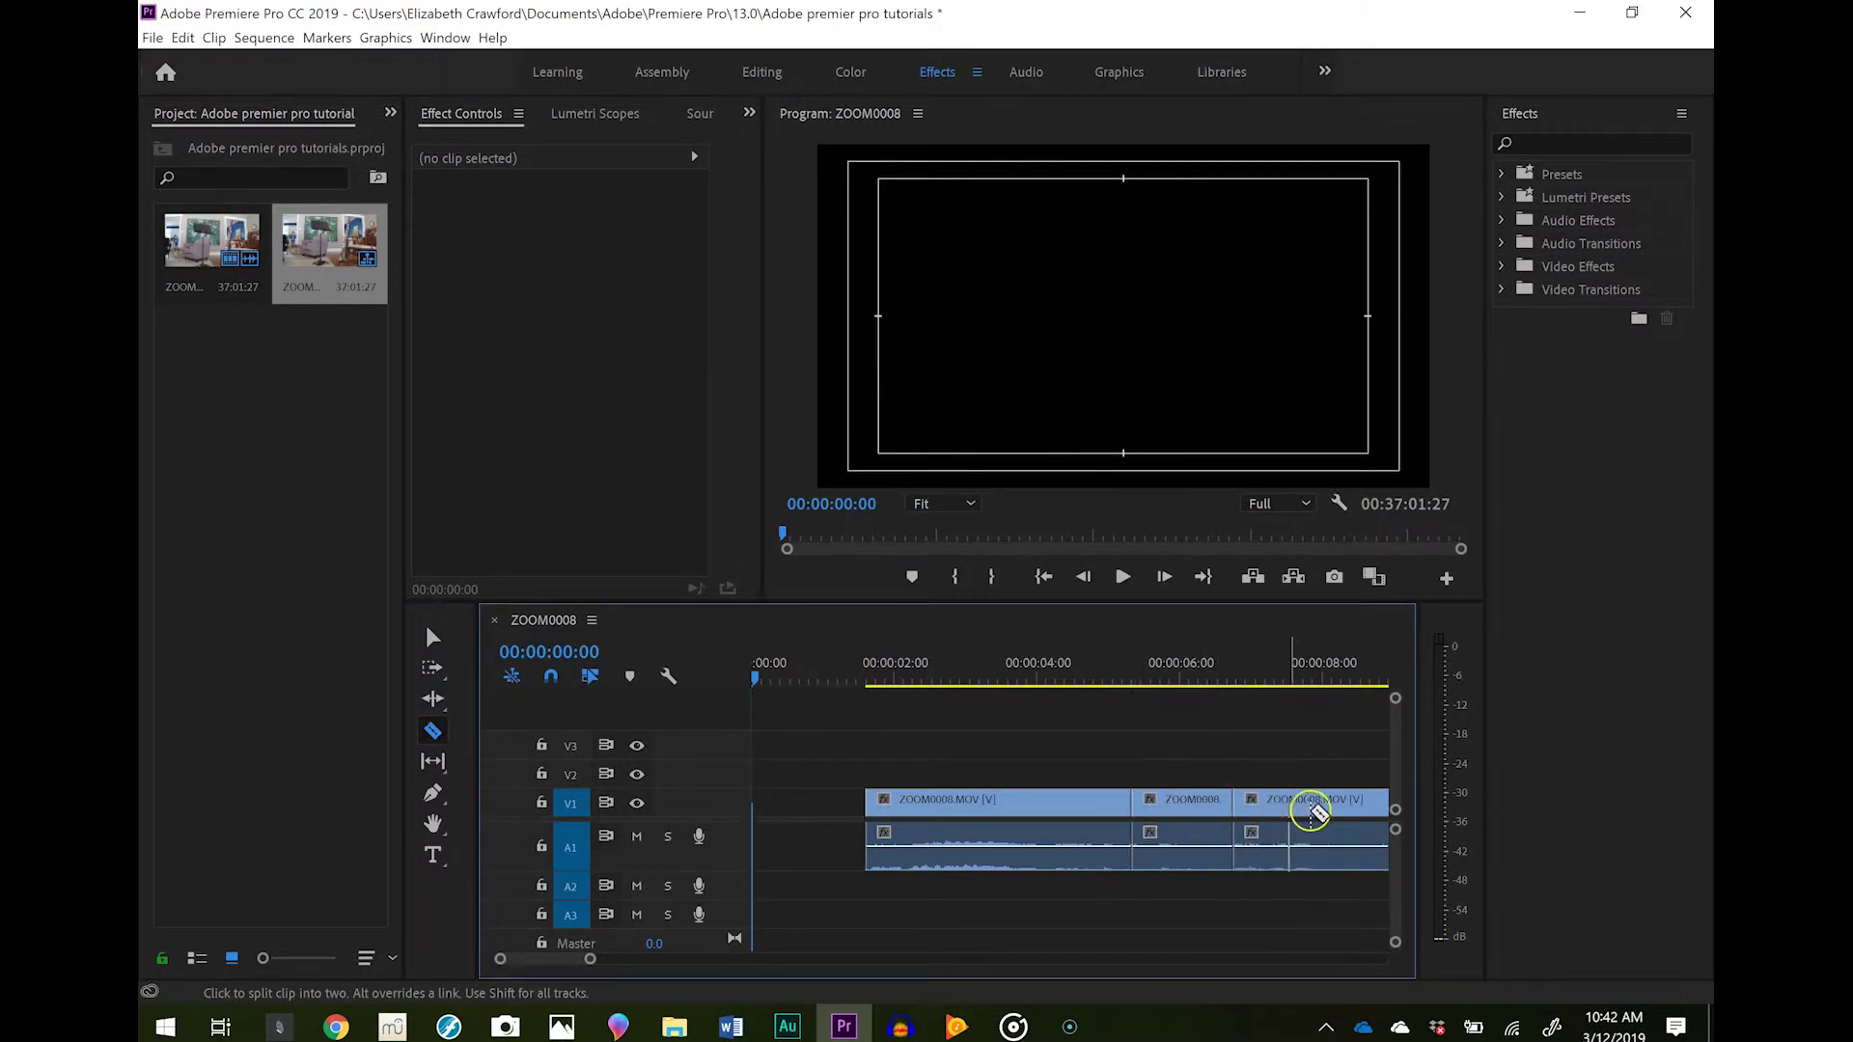
click(1338, 803)
Step: Delete the short piece starting at 00:00:05:10 and close the gap it leaves on the timeline
click(434, 636)
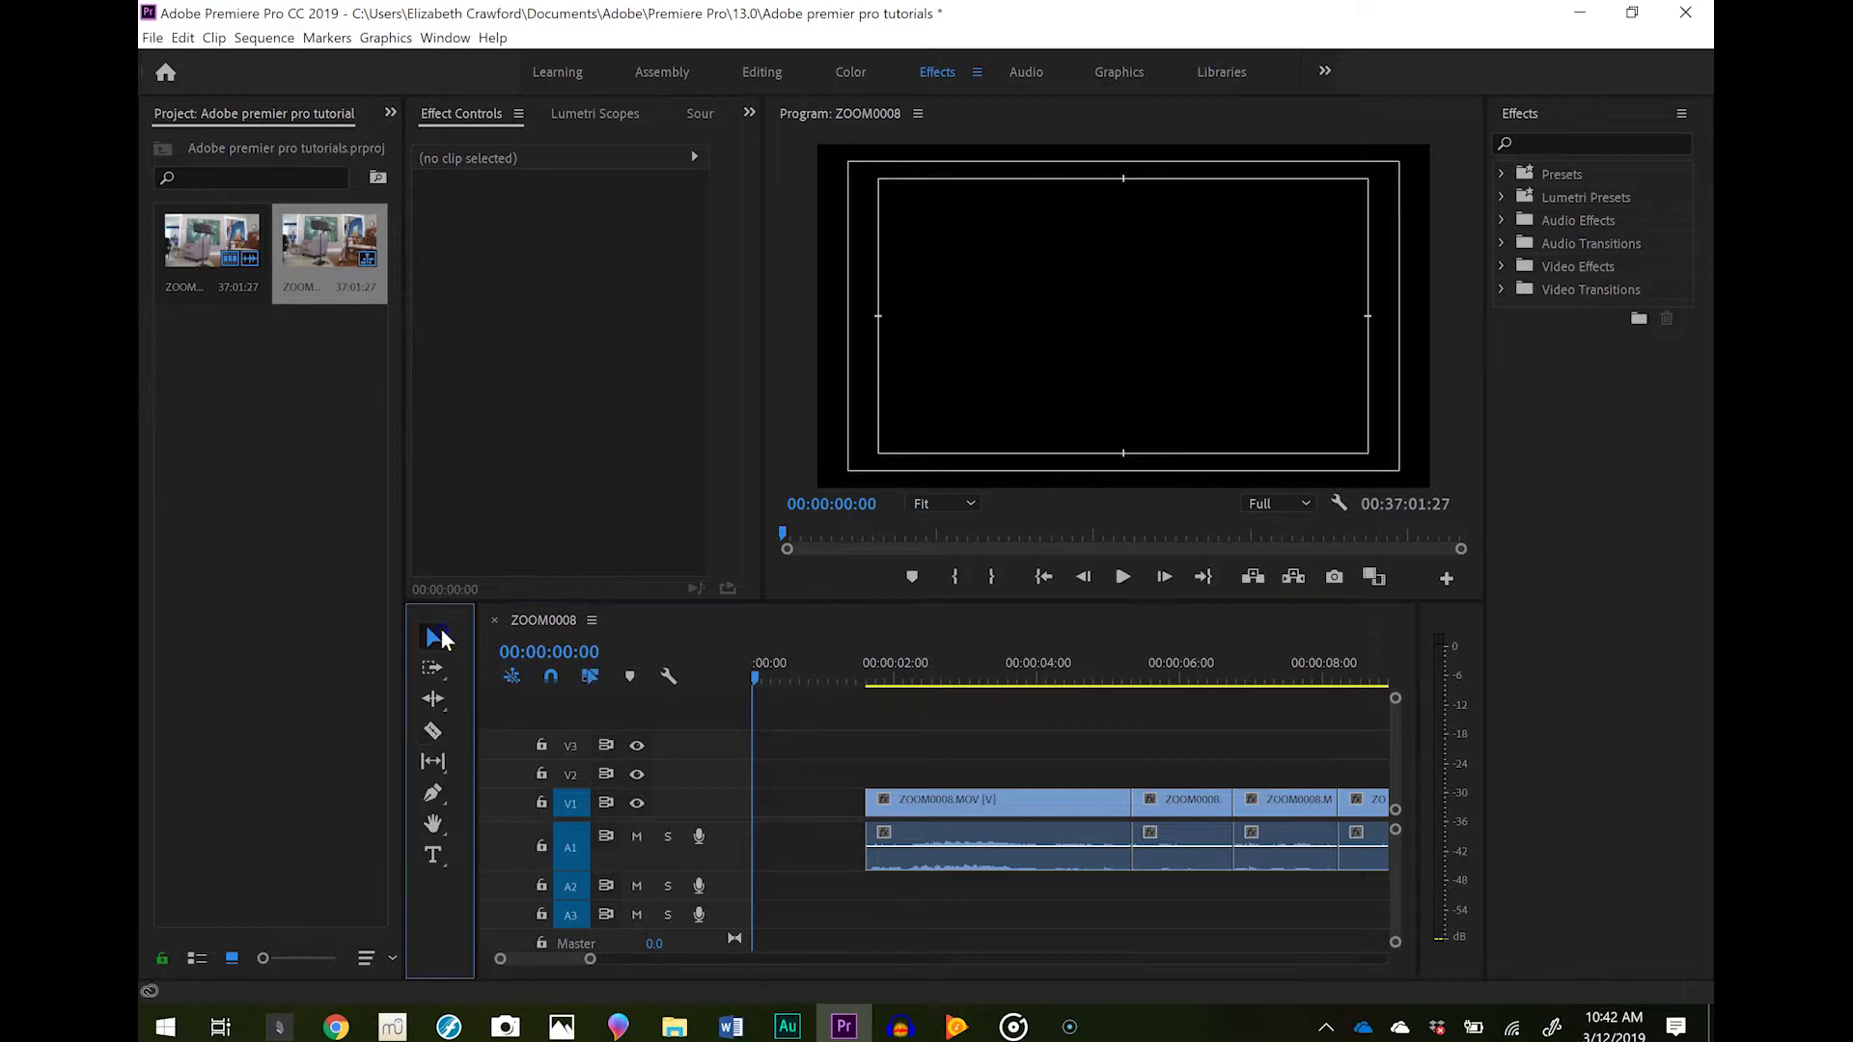
click(1174, 810)
key(Delete)
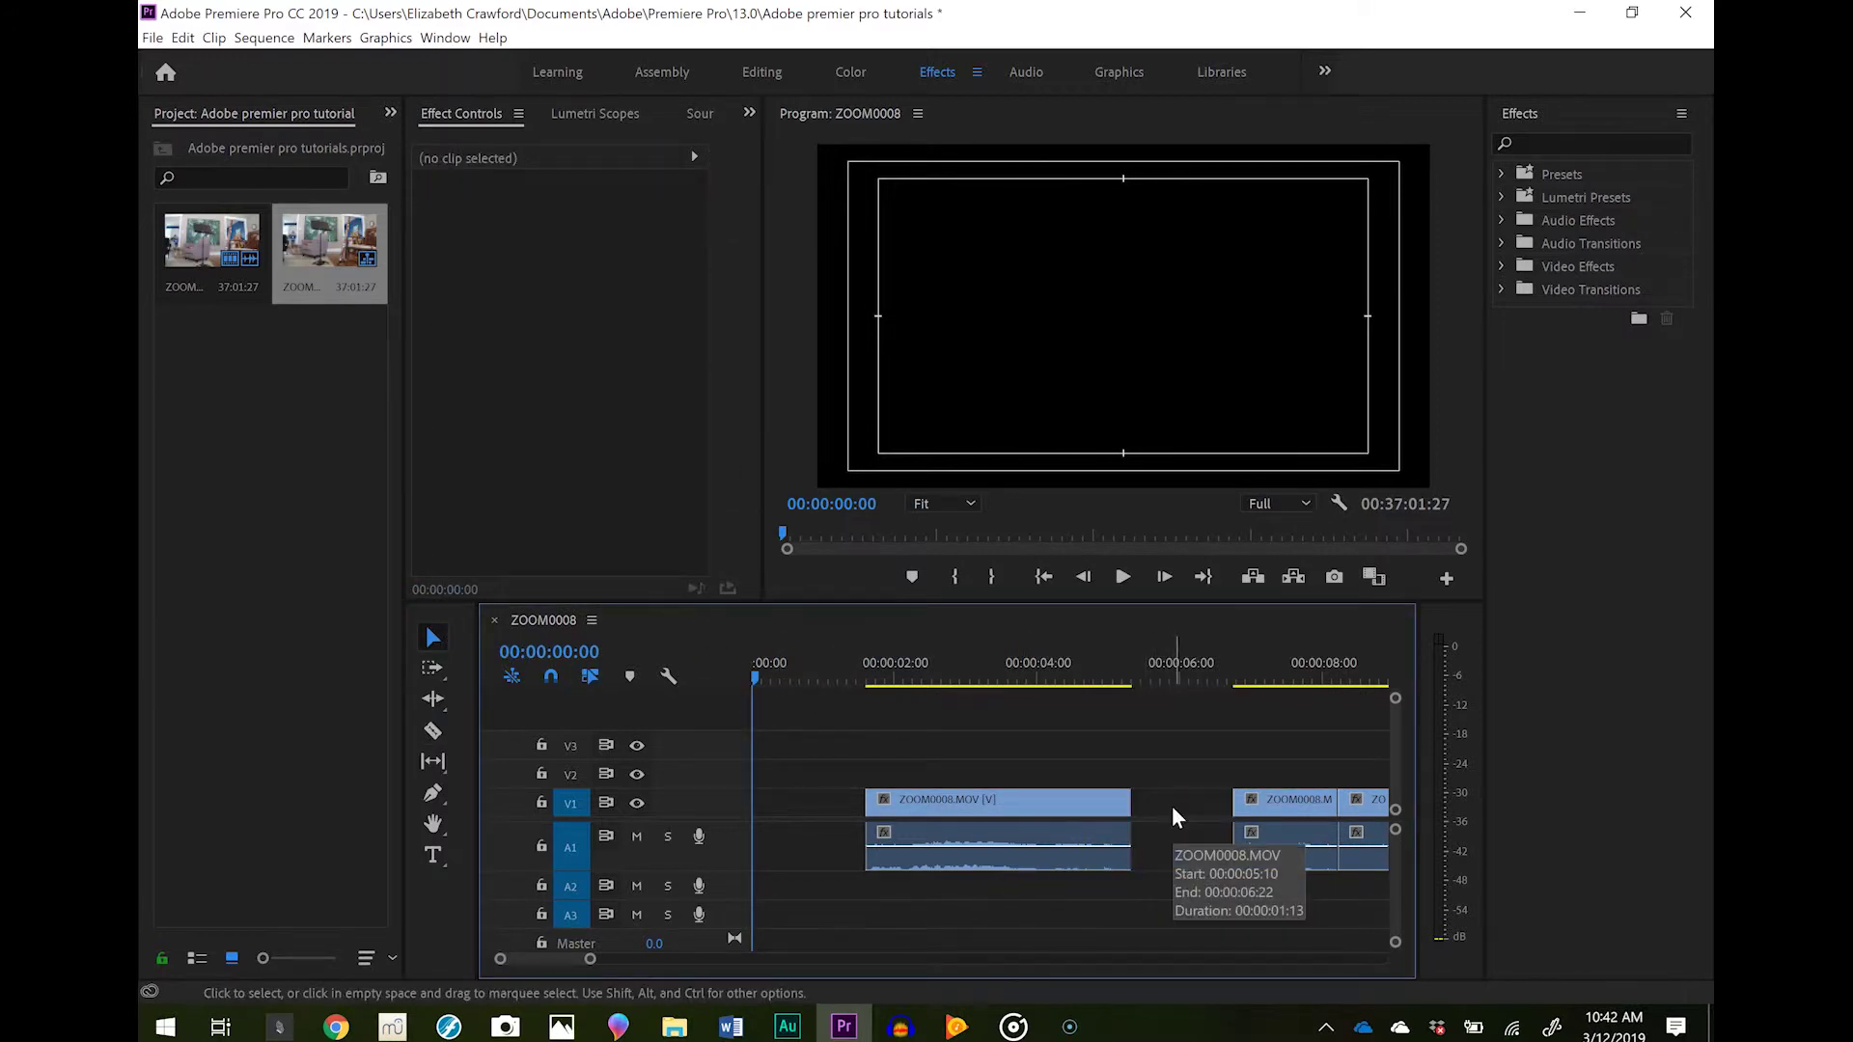
click(1179, 801)
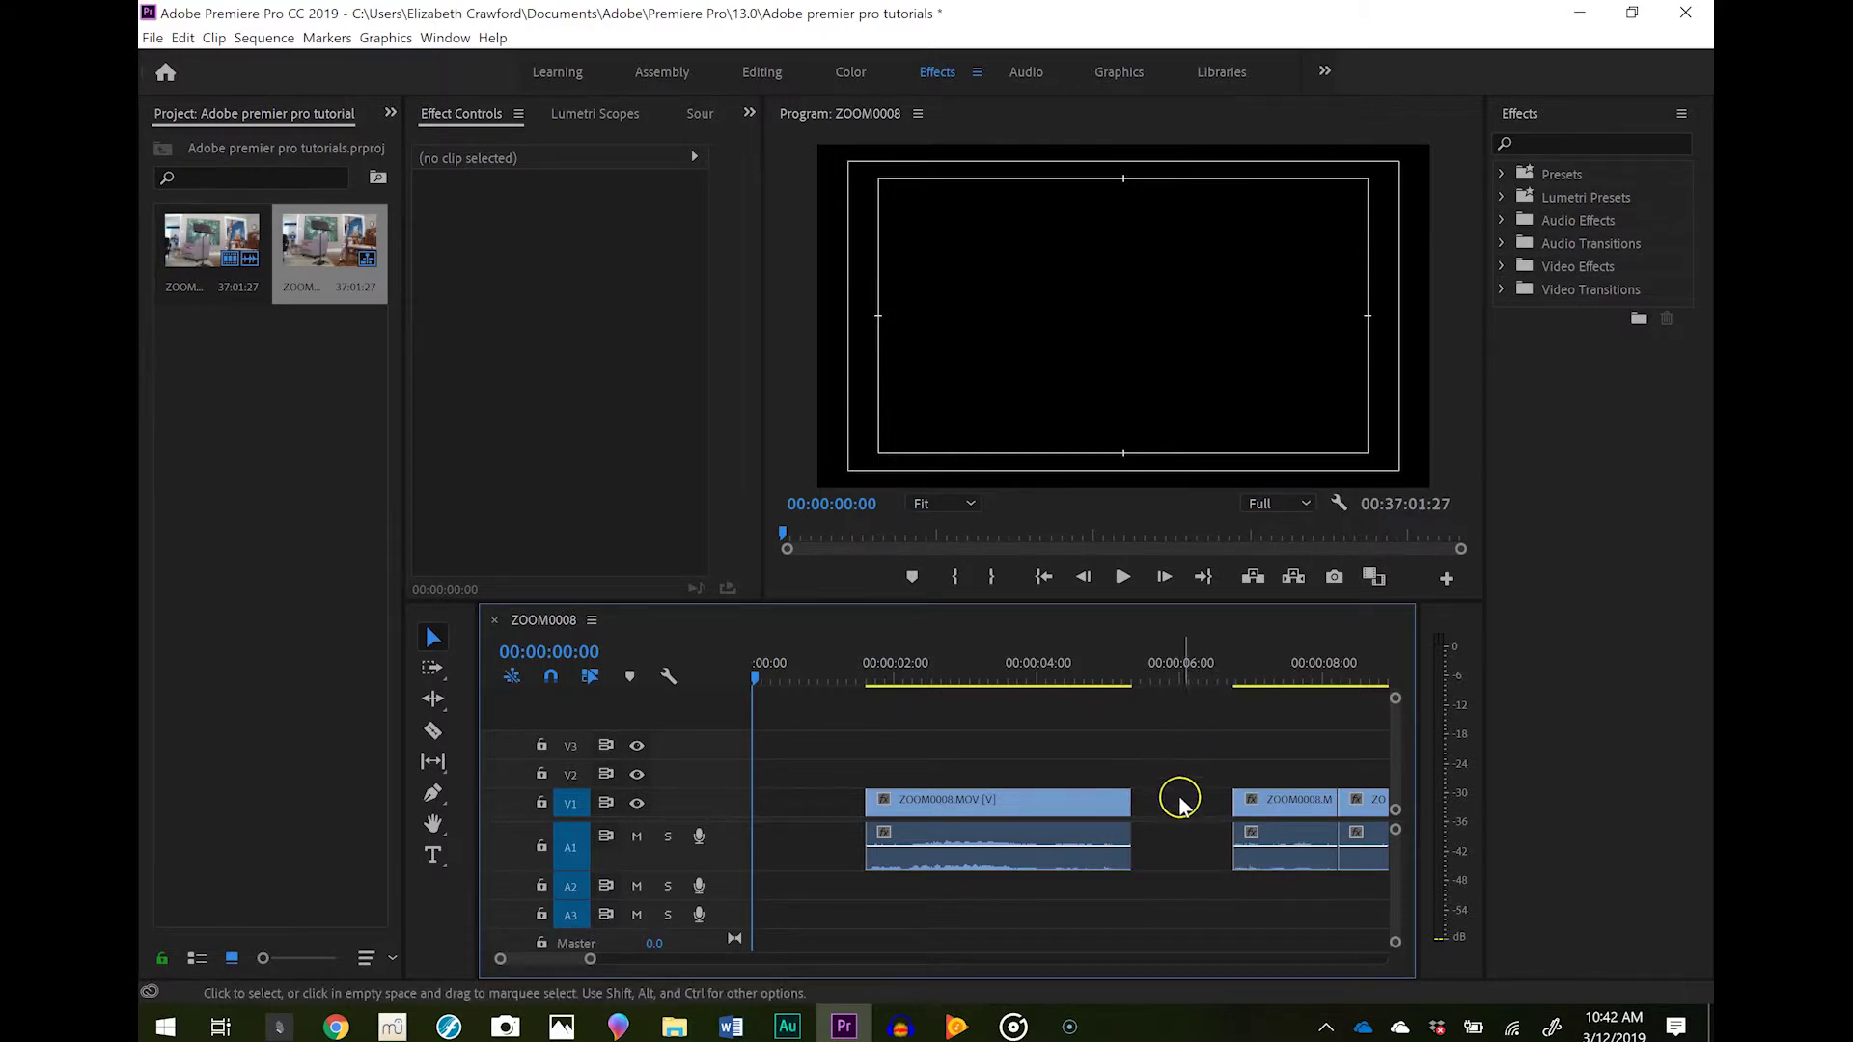
click(1178, 801)
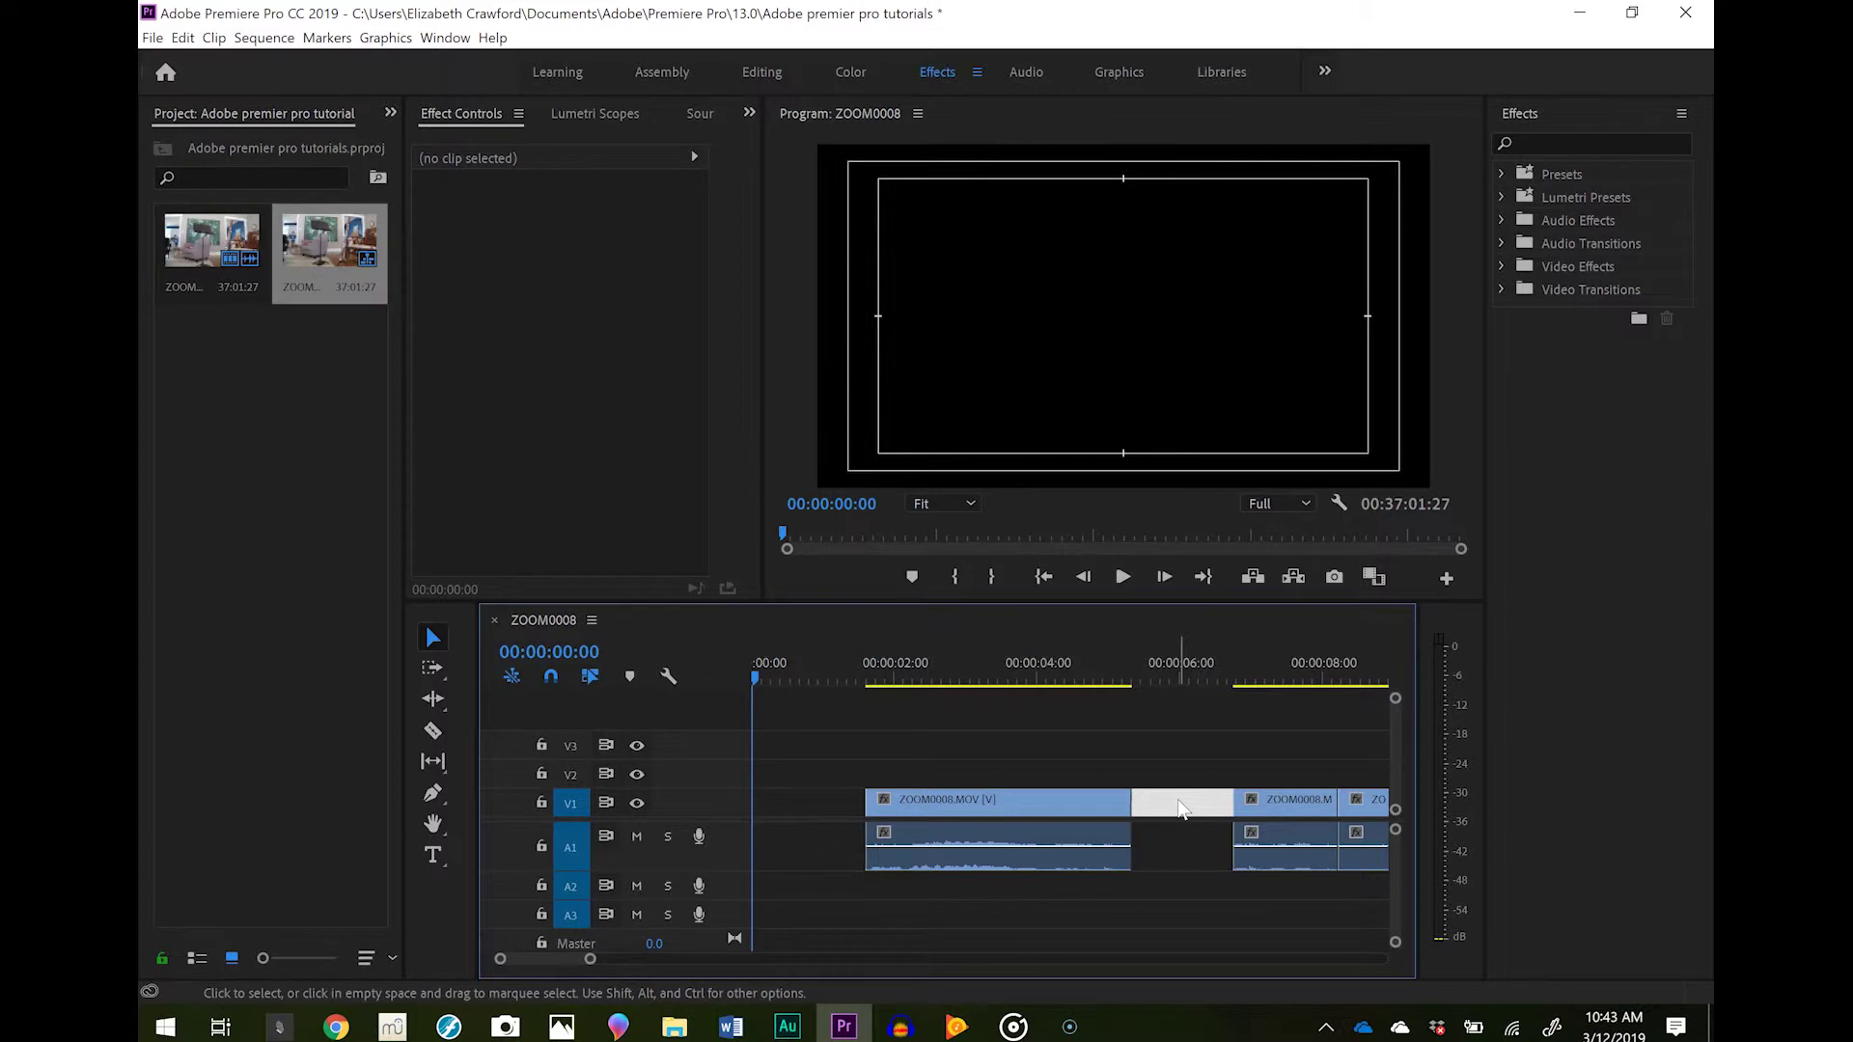
key(Delete)
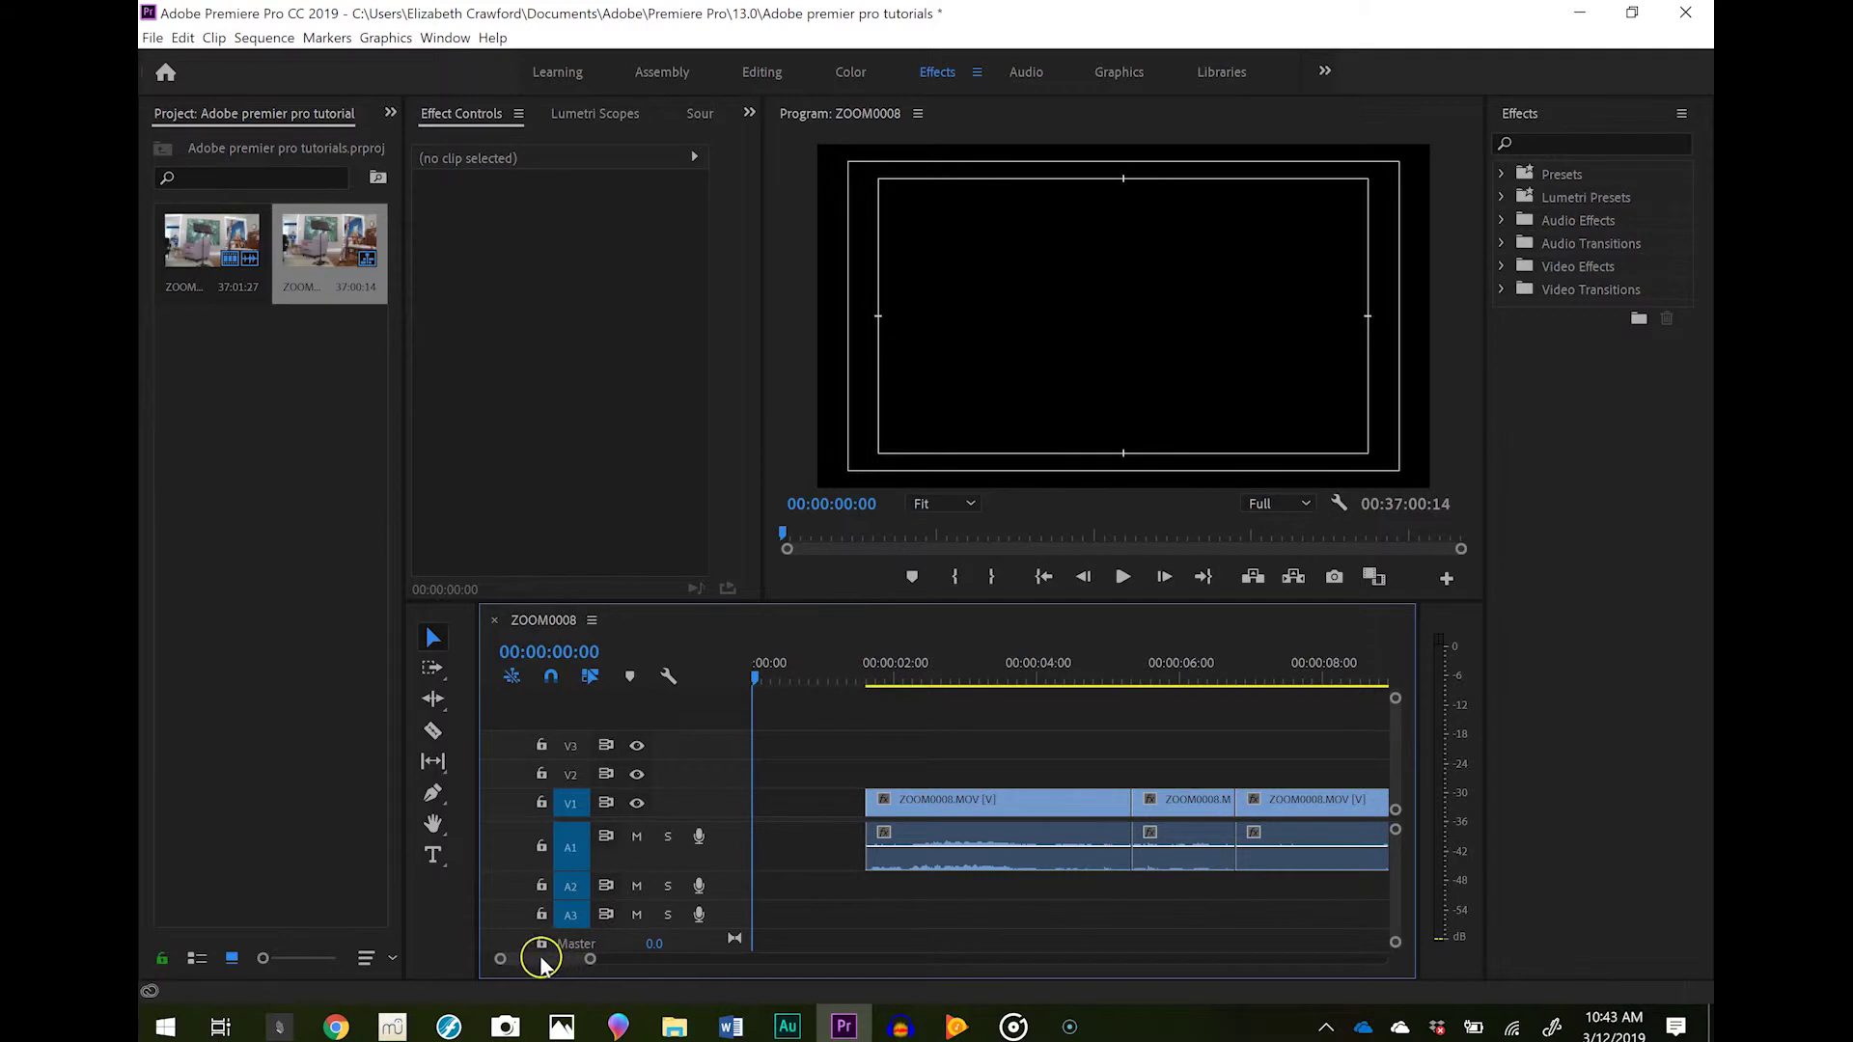
Step: Move the first clip on the timeline earlier so that it starts at 00:00:00:24
scroll(542, 962, down, 5)
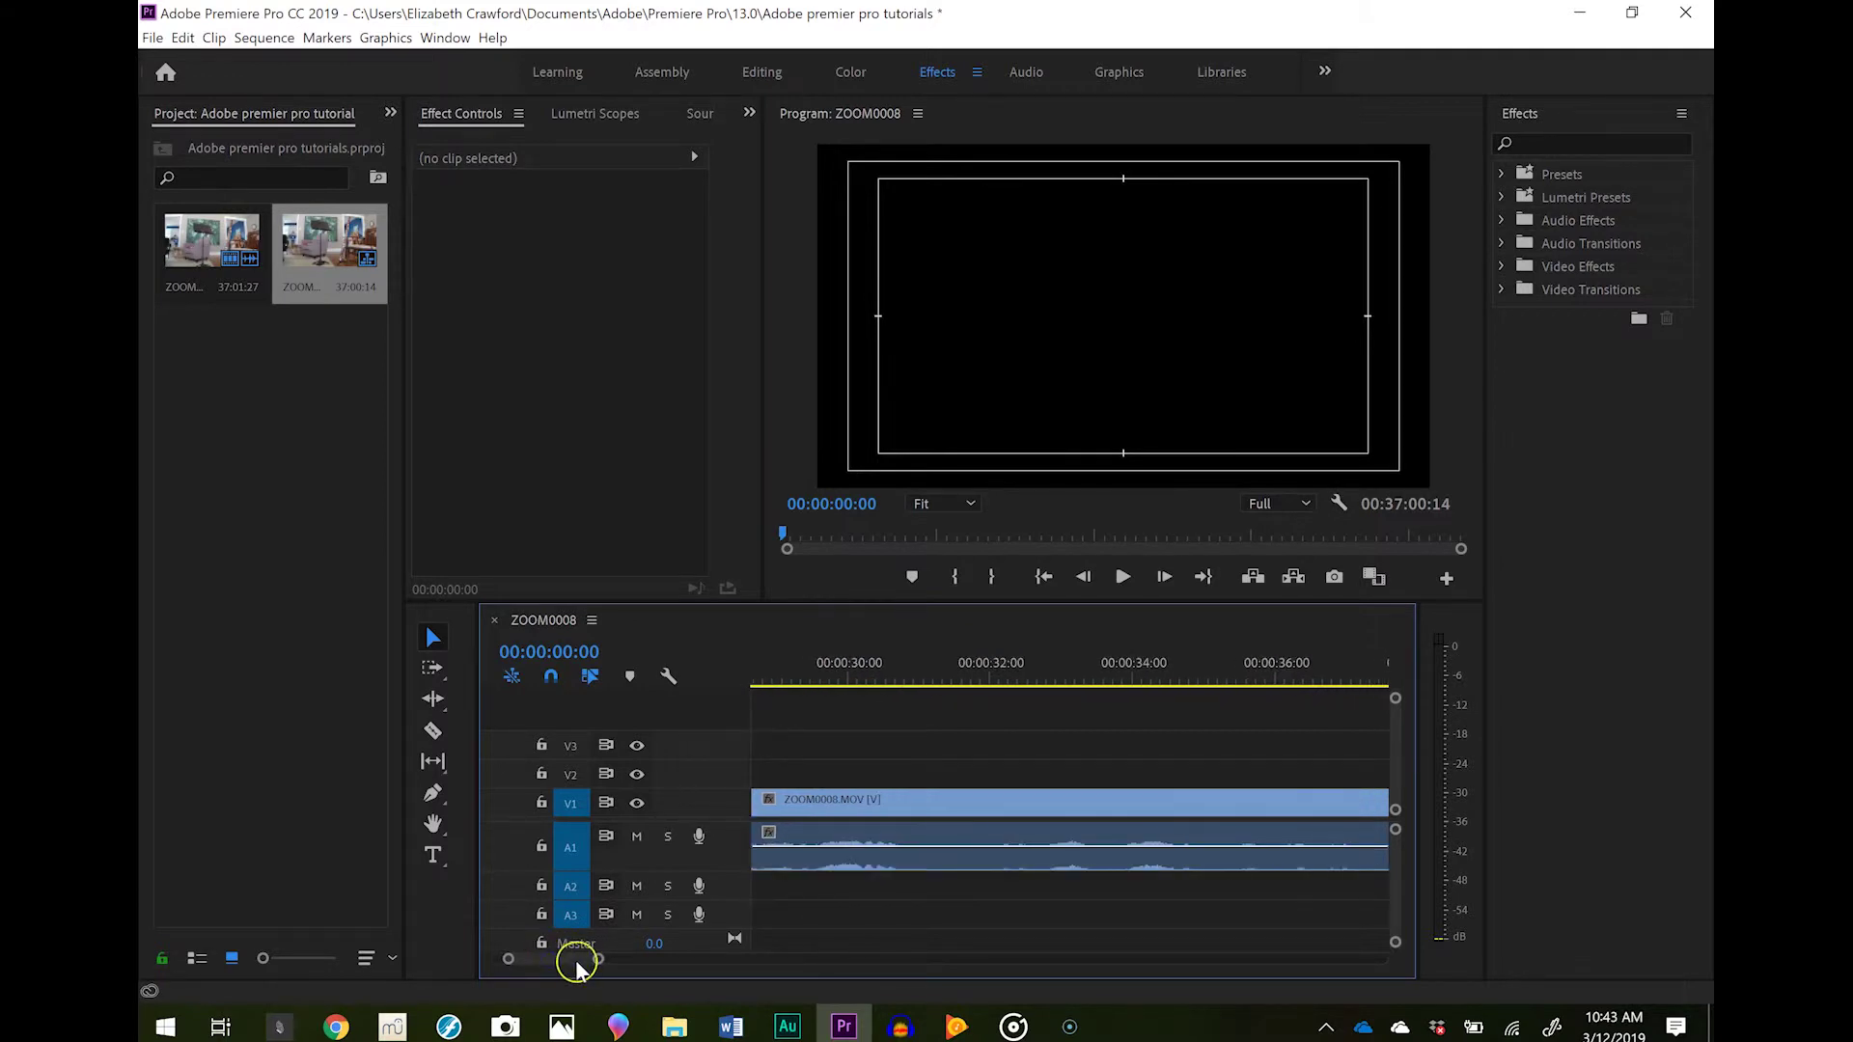
drag(599, 965, 620, 968)
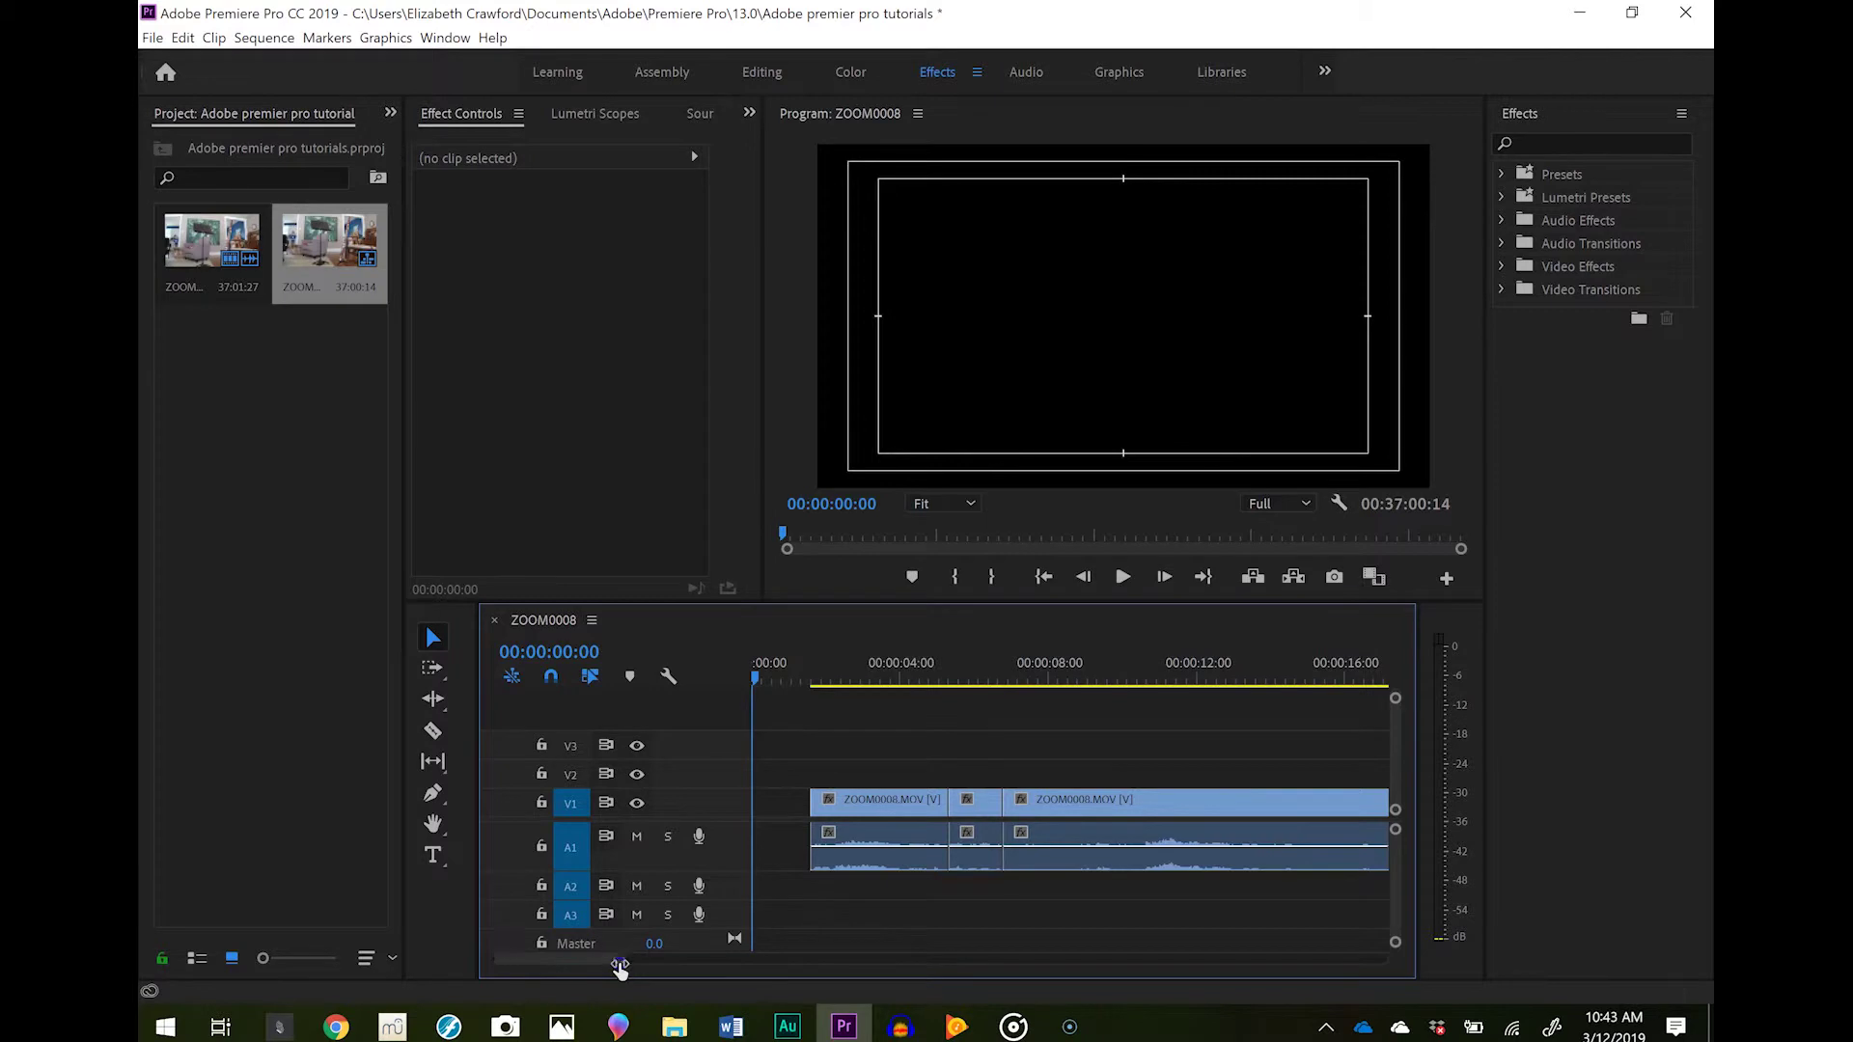
click(885, 806)
mouse_move(867, 806)
mouse_down()
mouse_move(819, 806)
mouse_move(869, 809)
mouse_up()
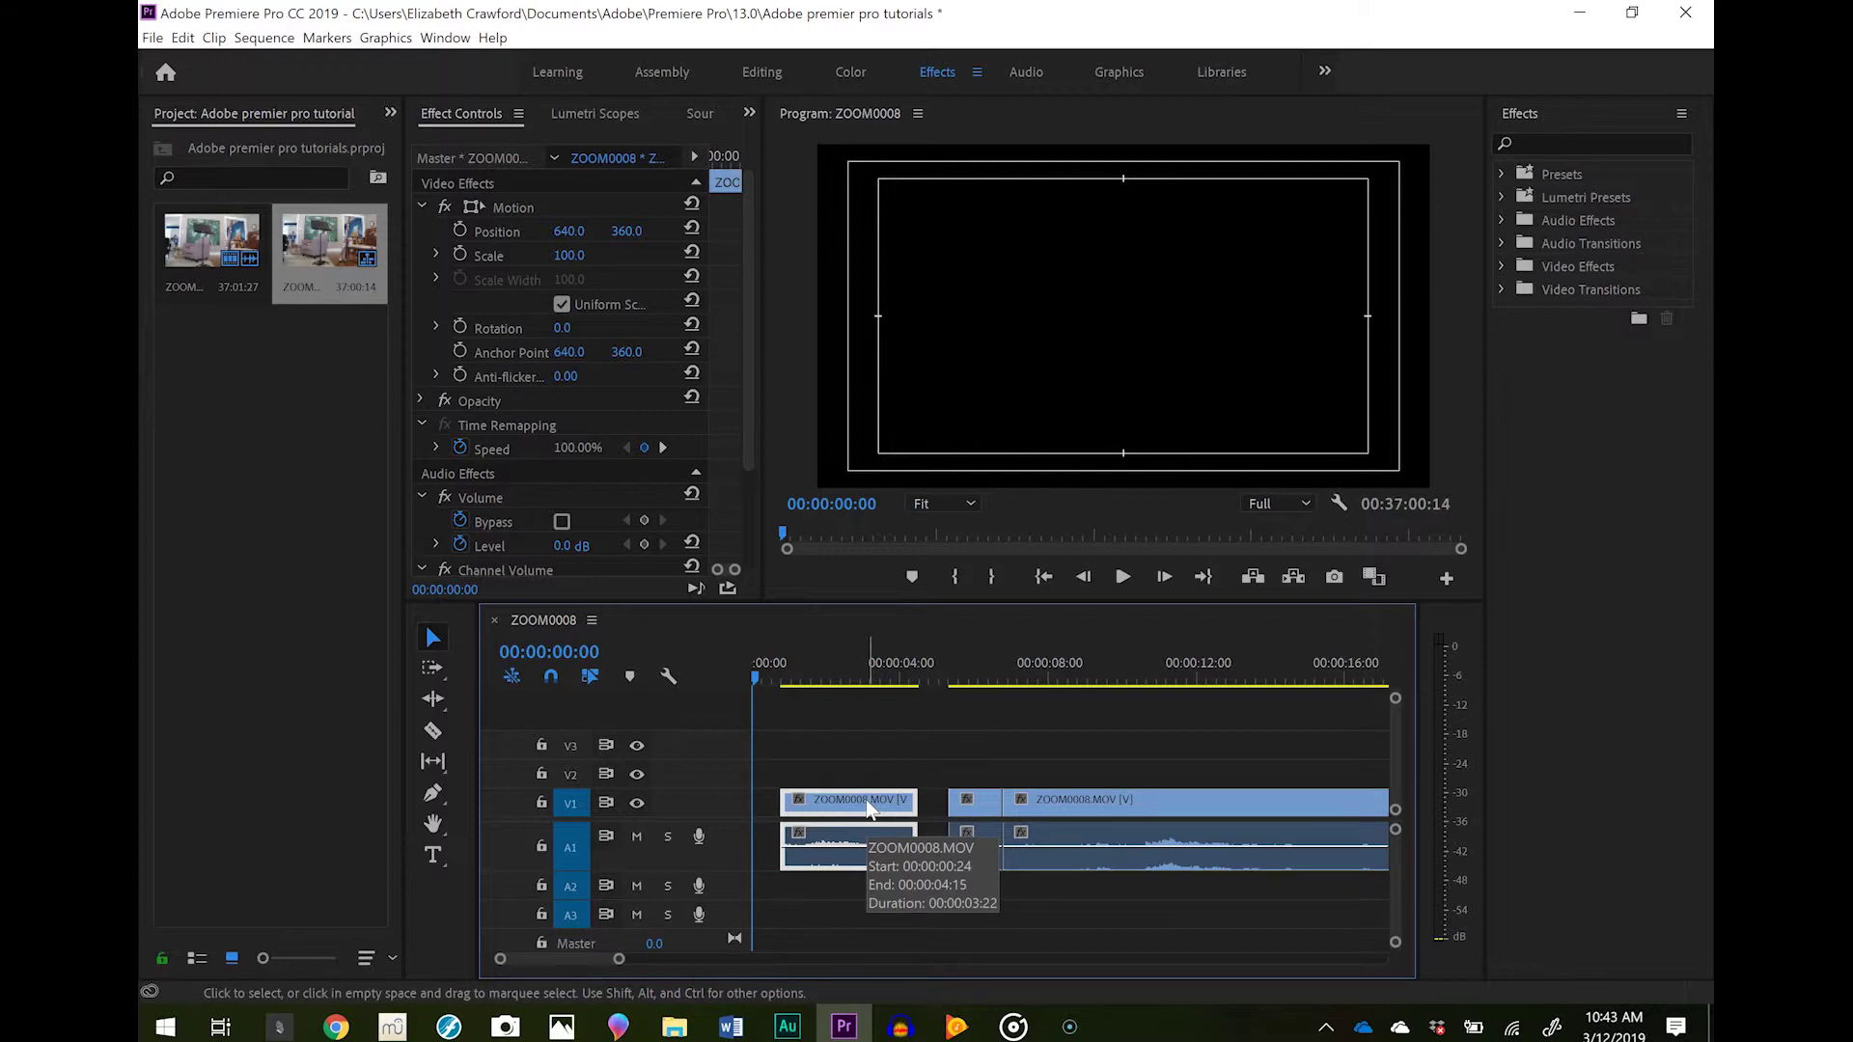
Step: Cut the first clip and paste it past the end of the footage at 00:37:05:27
key(Delete)
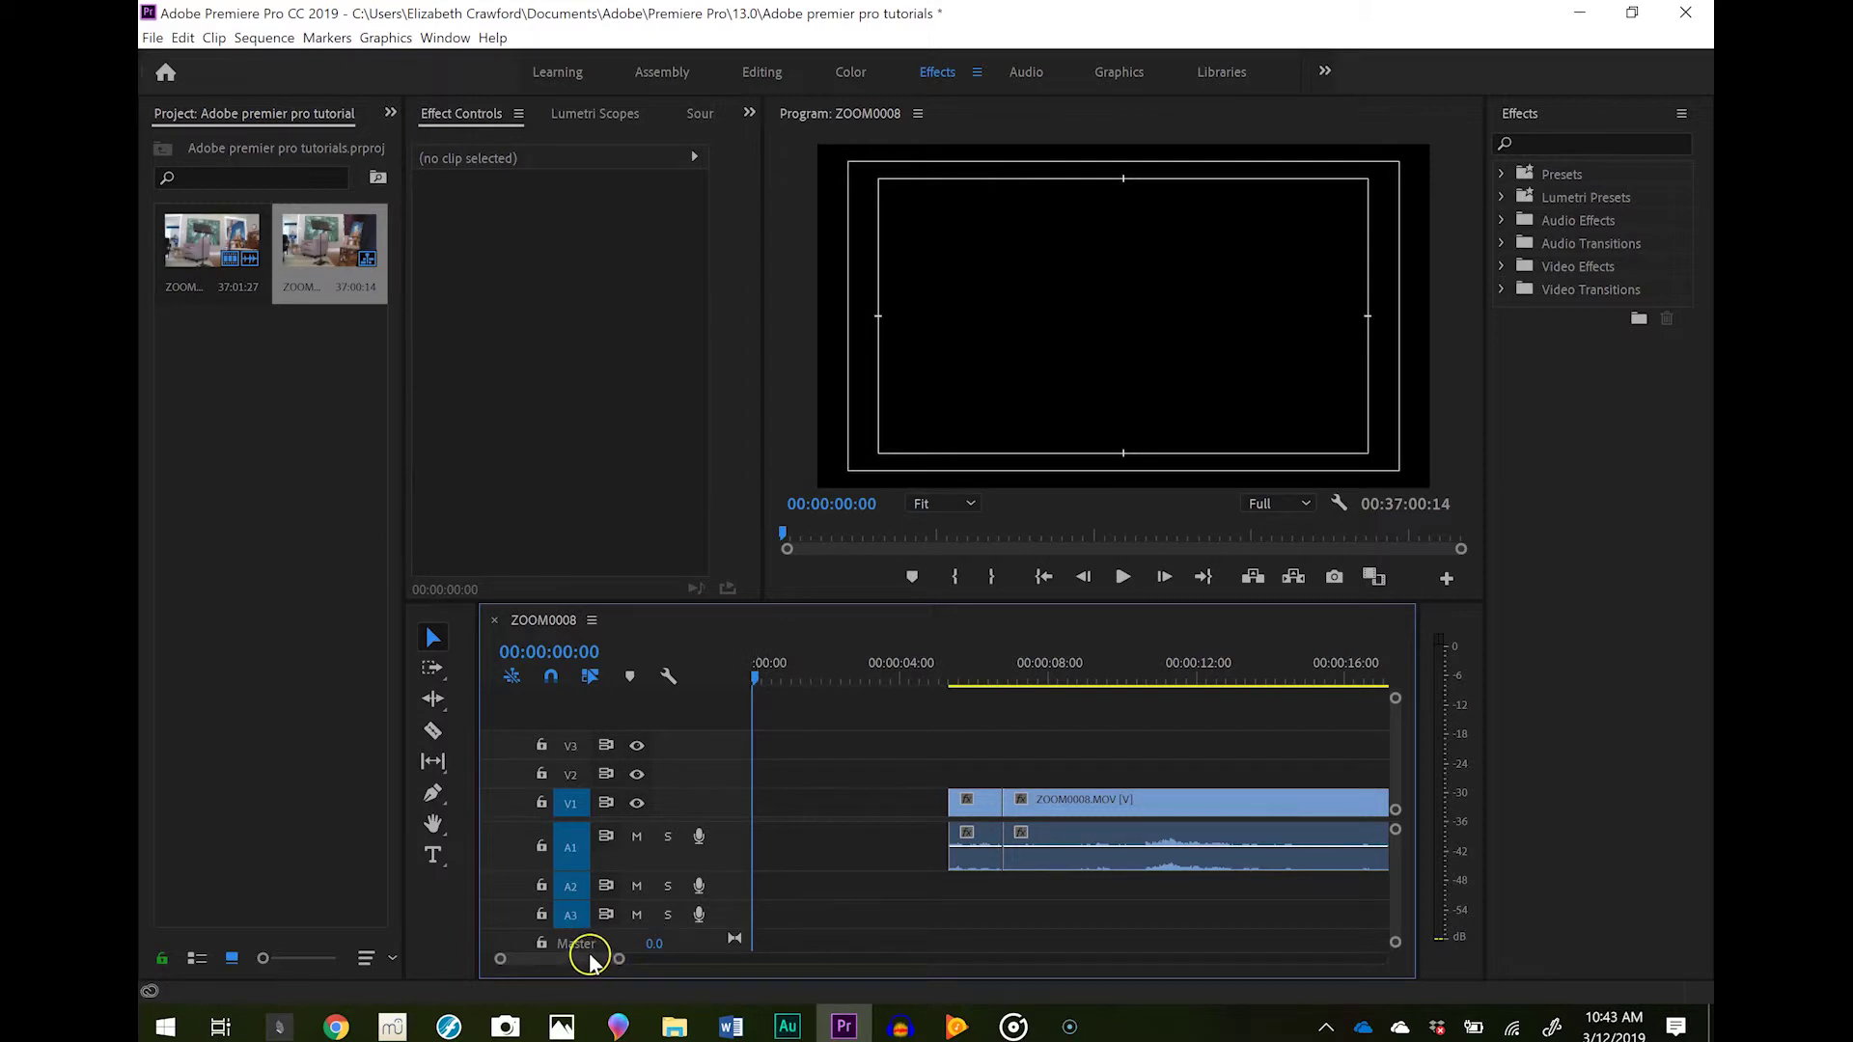
mouse_move(618, 960)
mouse_down()
mouse_move(1255, 981)
mouse_move(1229, 981)
mouse_up()
click(1073, 684)
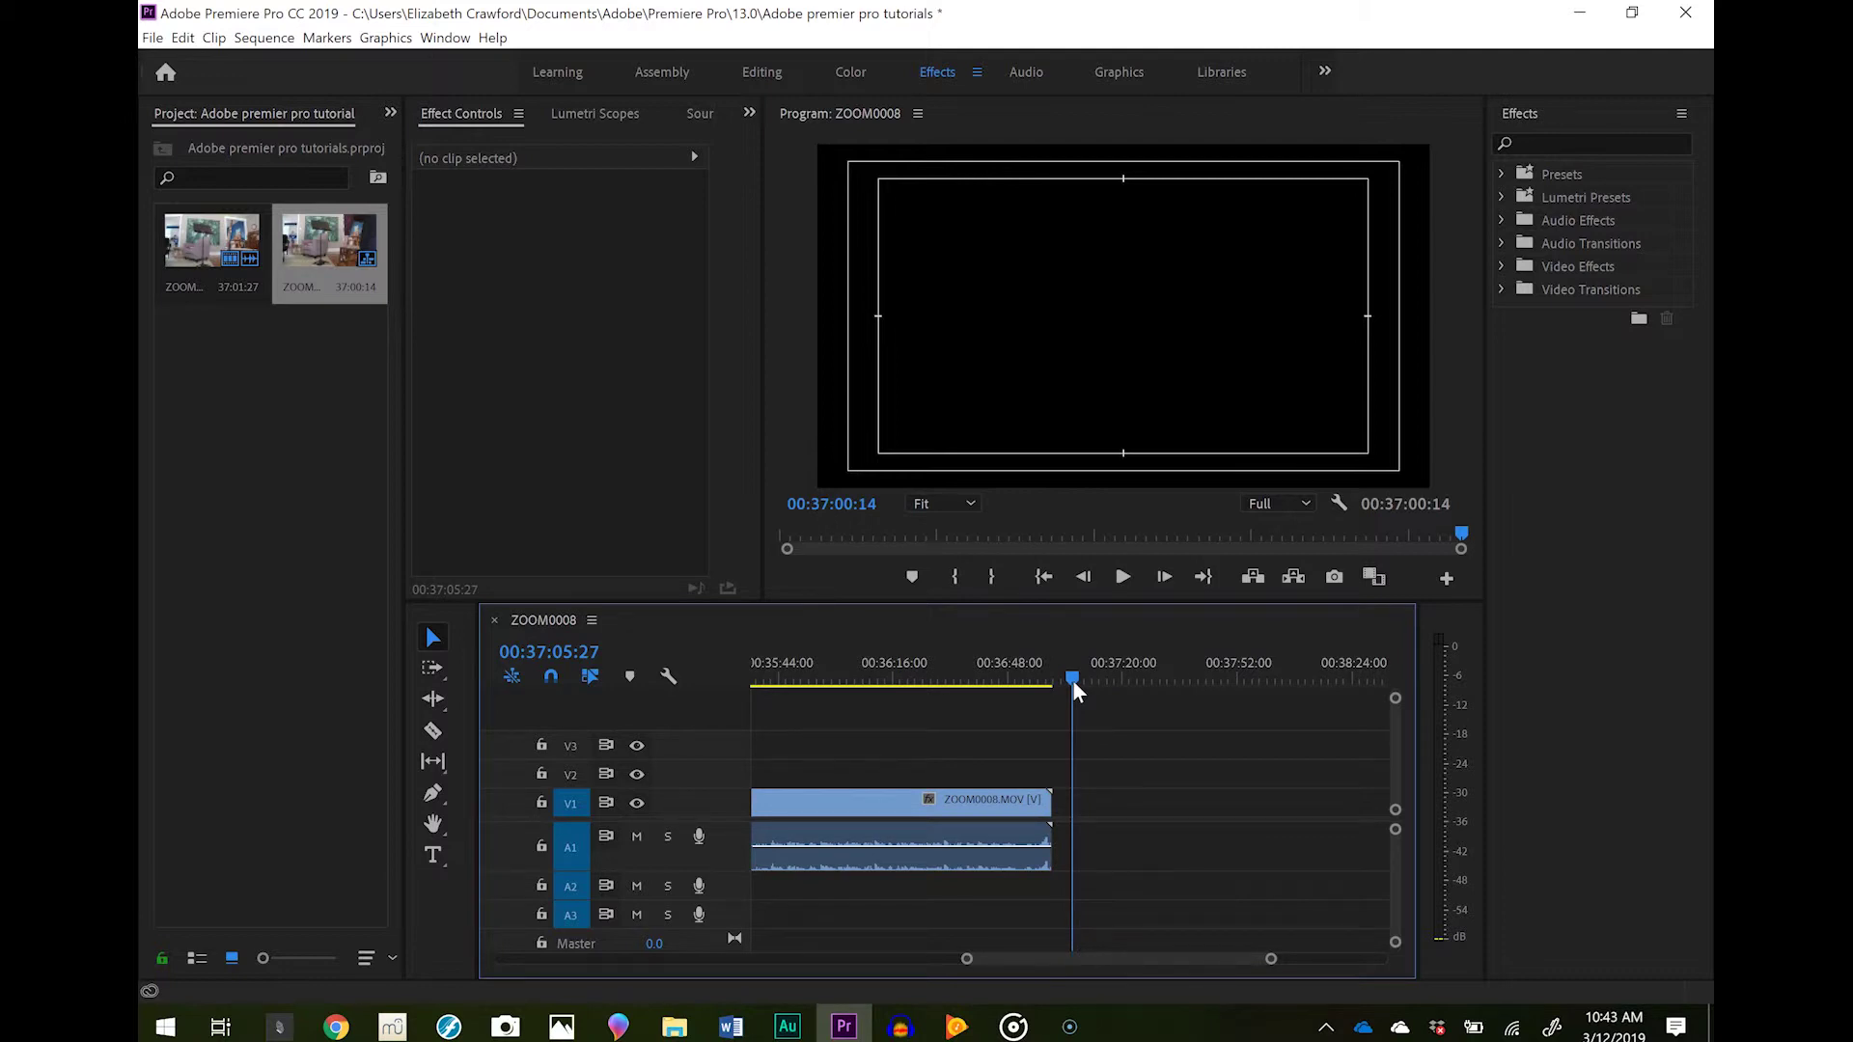
key(ctrl+v)
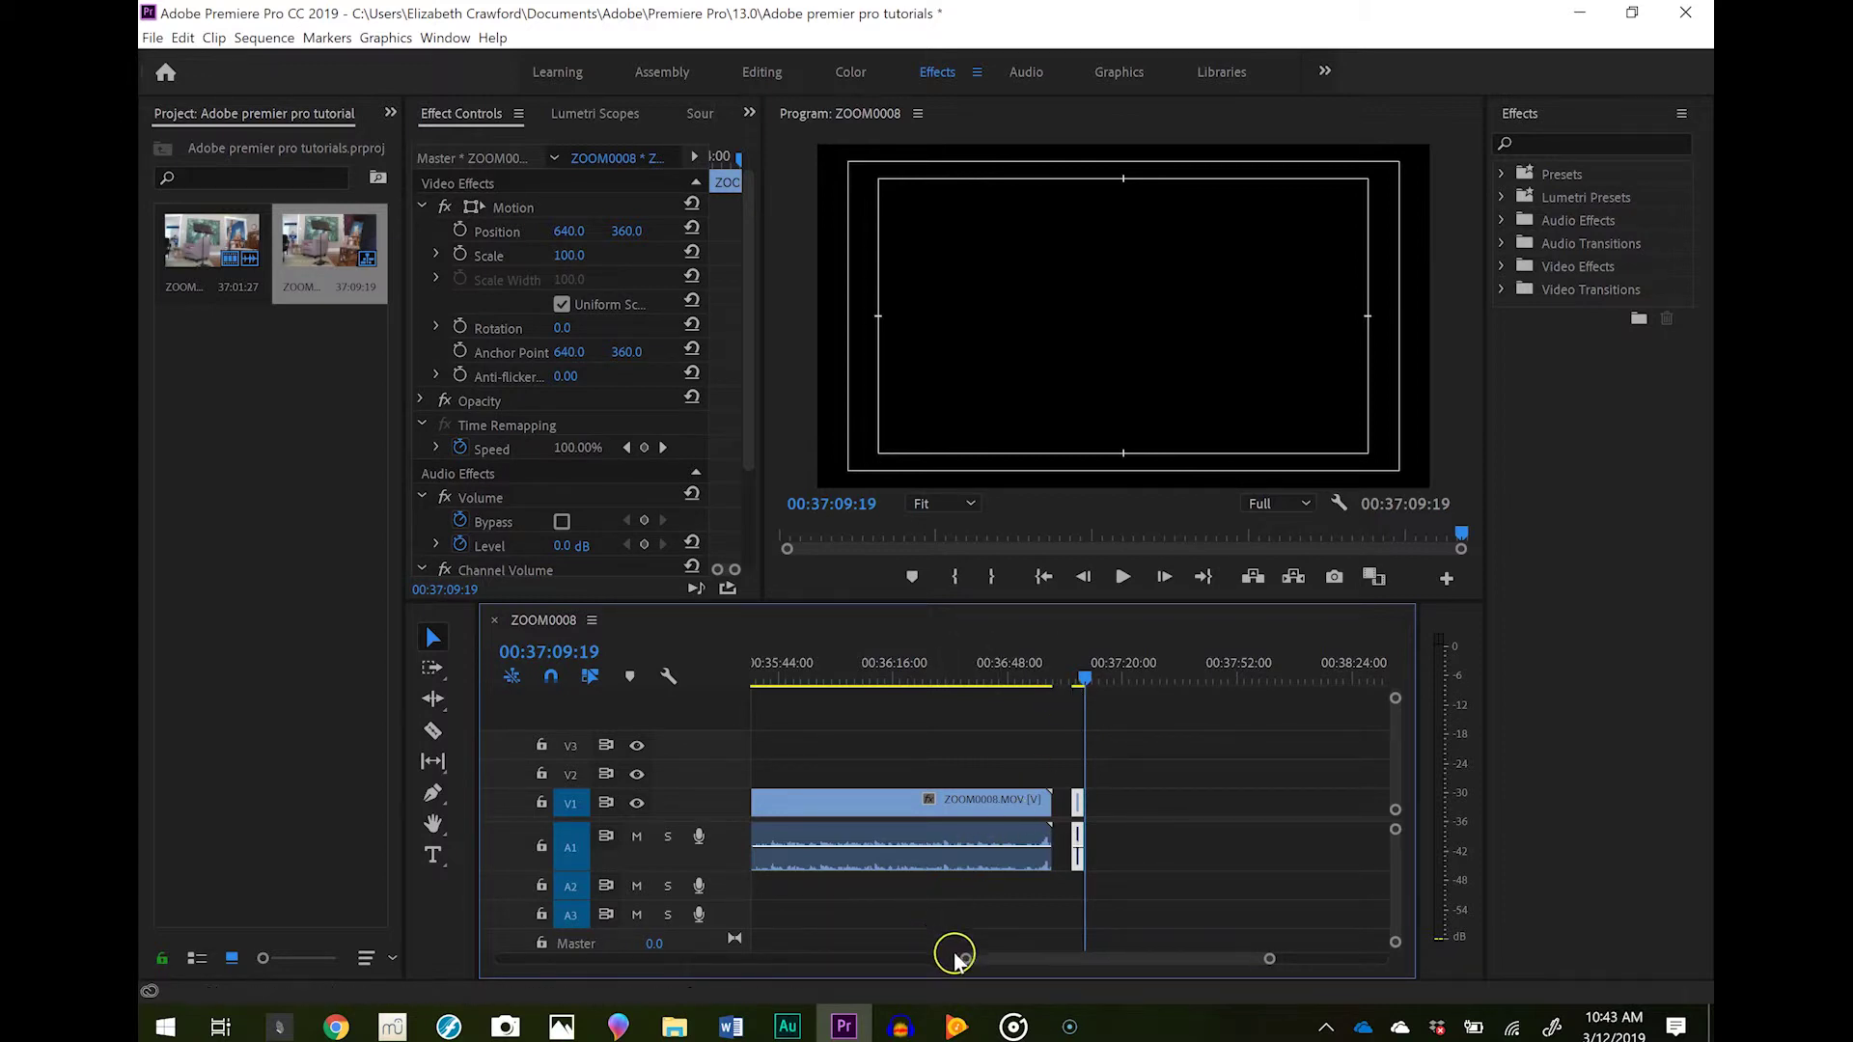
Step: Unlink the video and audio of the long ZOOM0008 clip
mouse_move(964, 961)
mouse_down()
mouse_move(868, 960)
mouse_move(993, 977)
mouse_up()
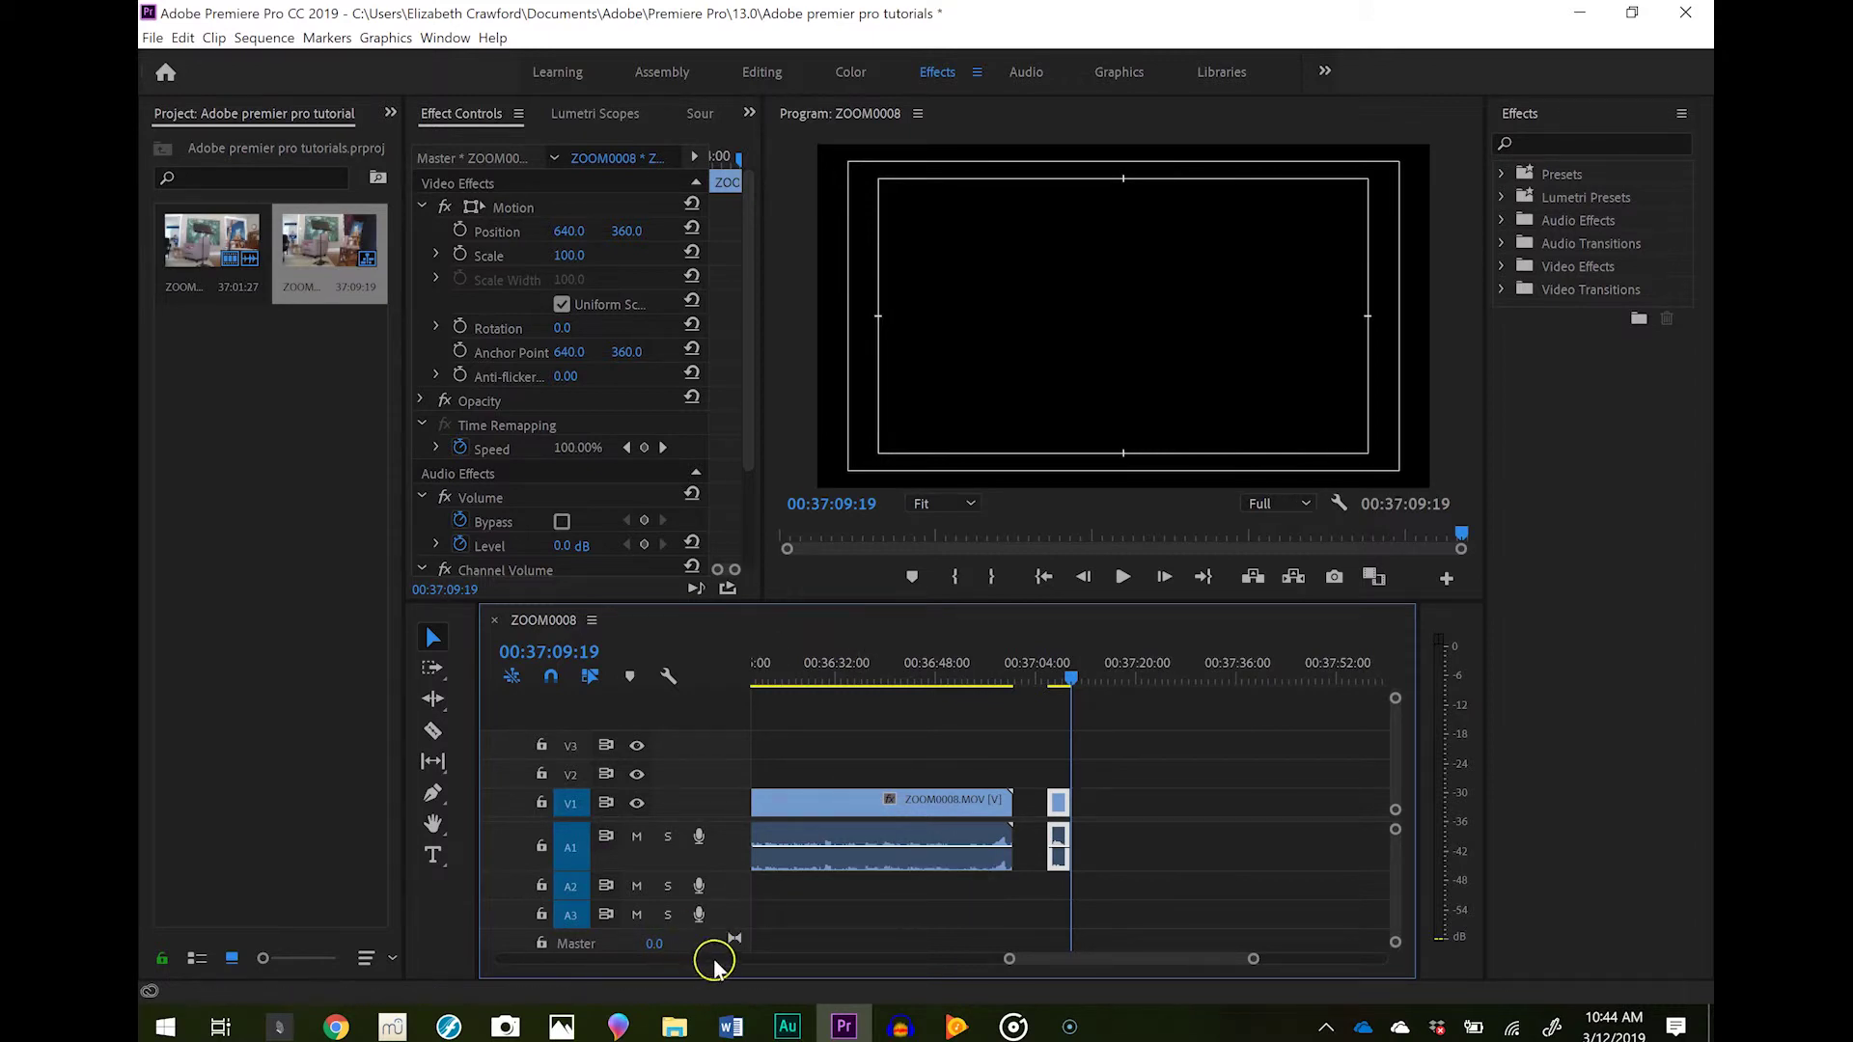
drag(1004, 962, 869, 961)
click(827, 804)
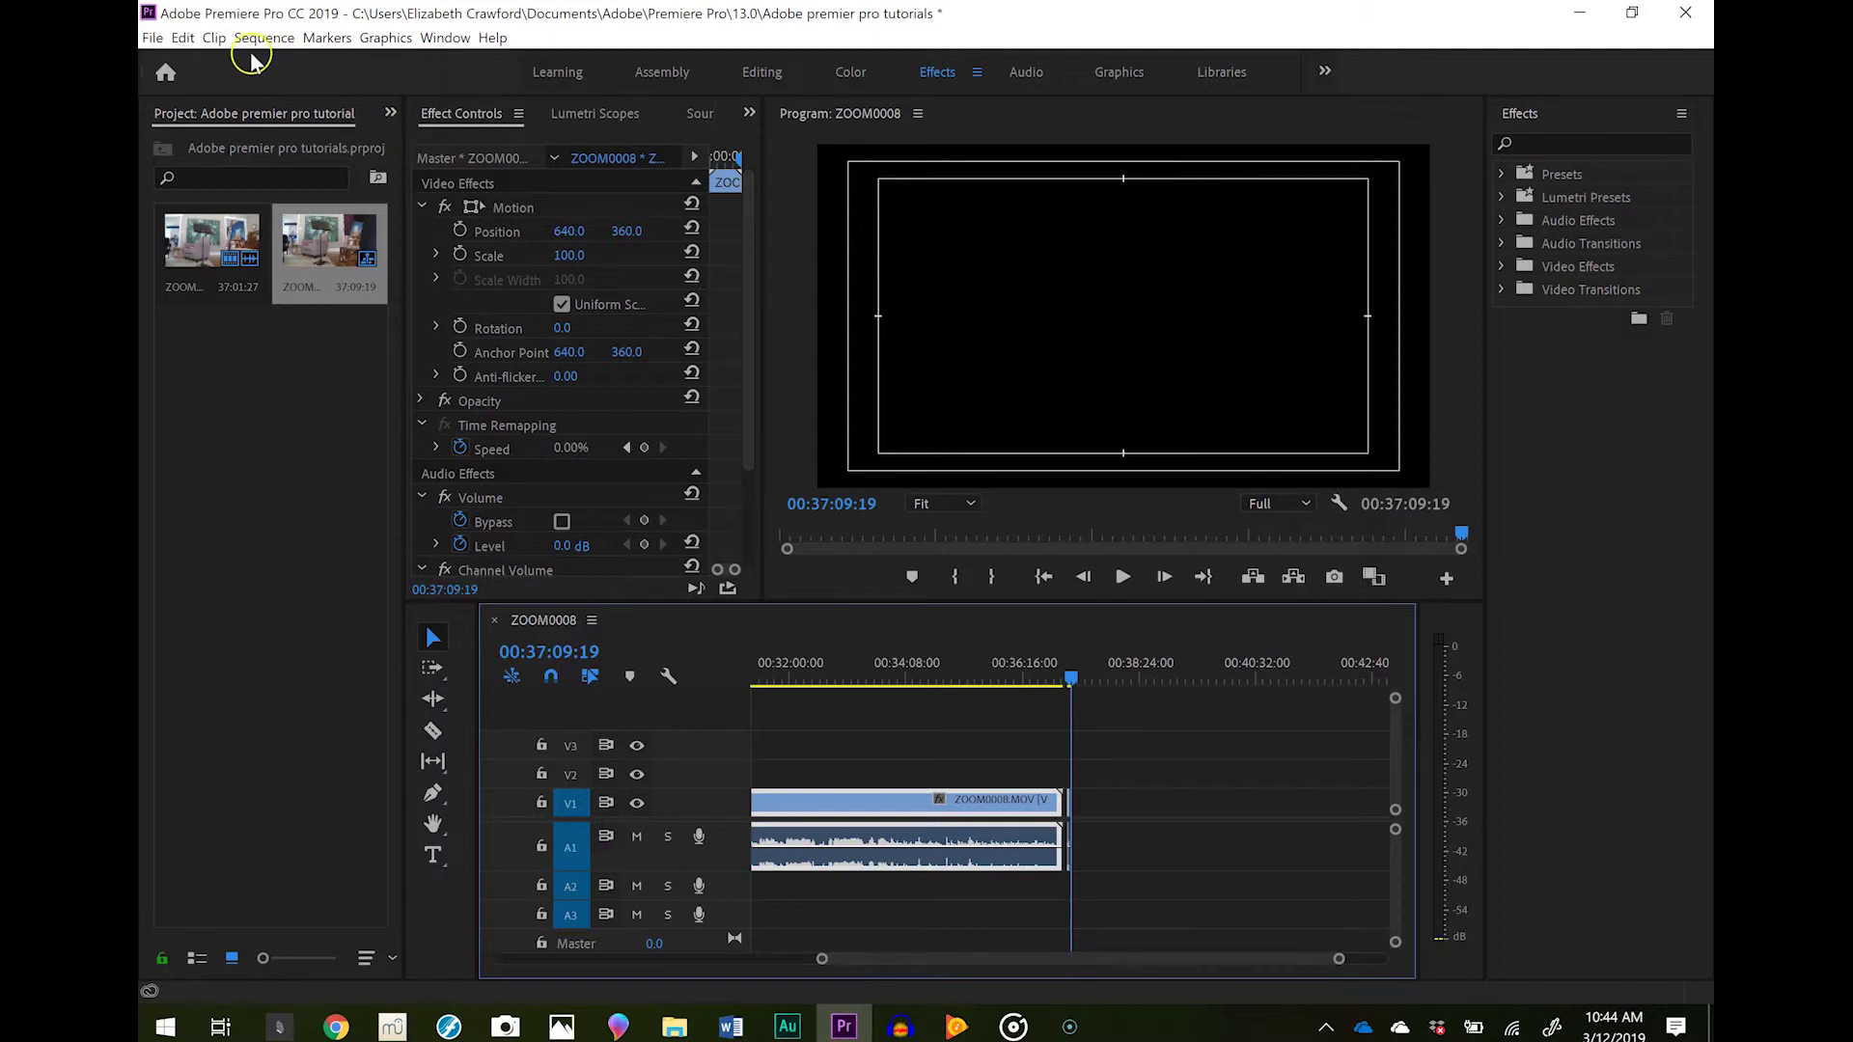
right_click(834, 802)
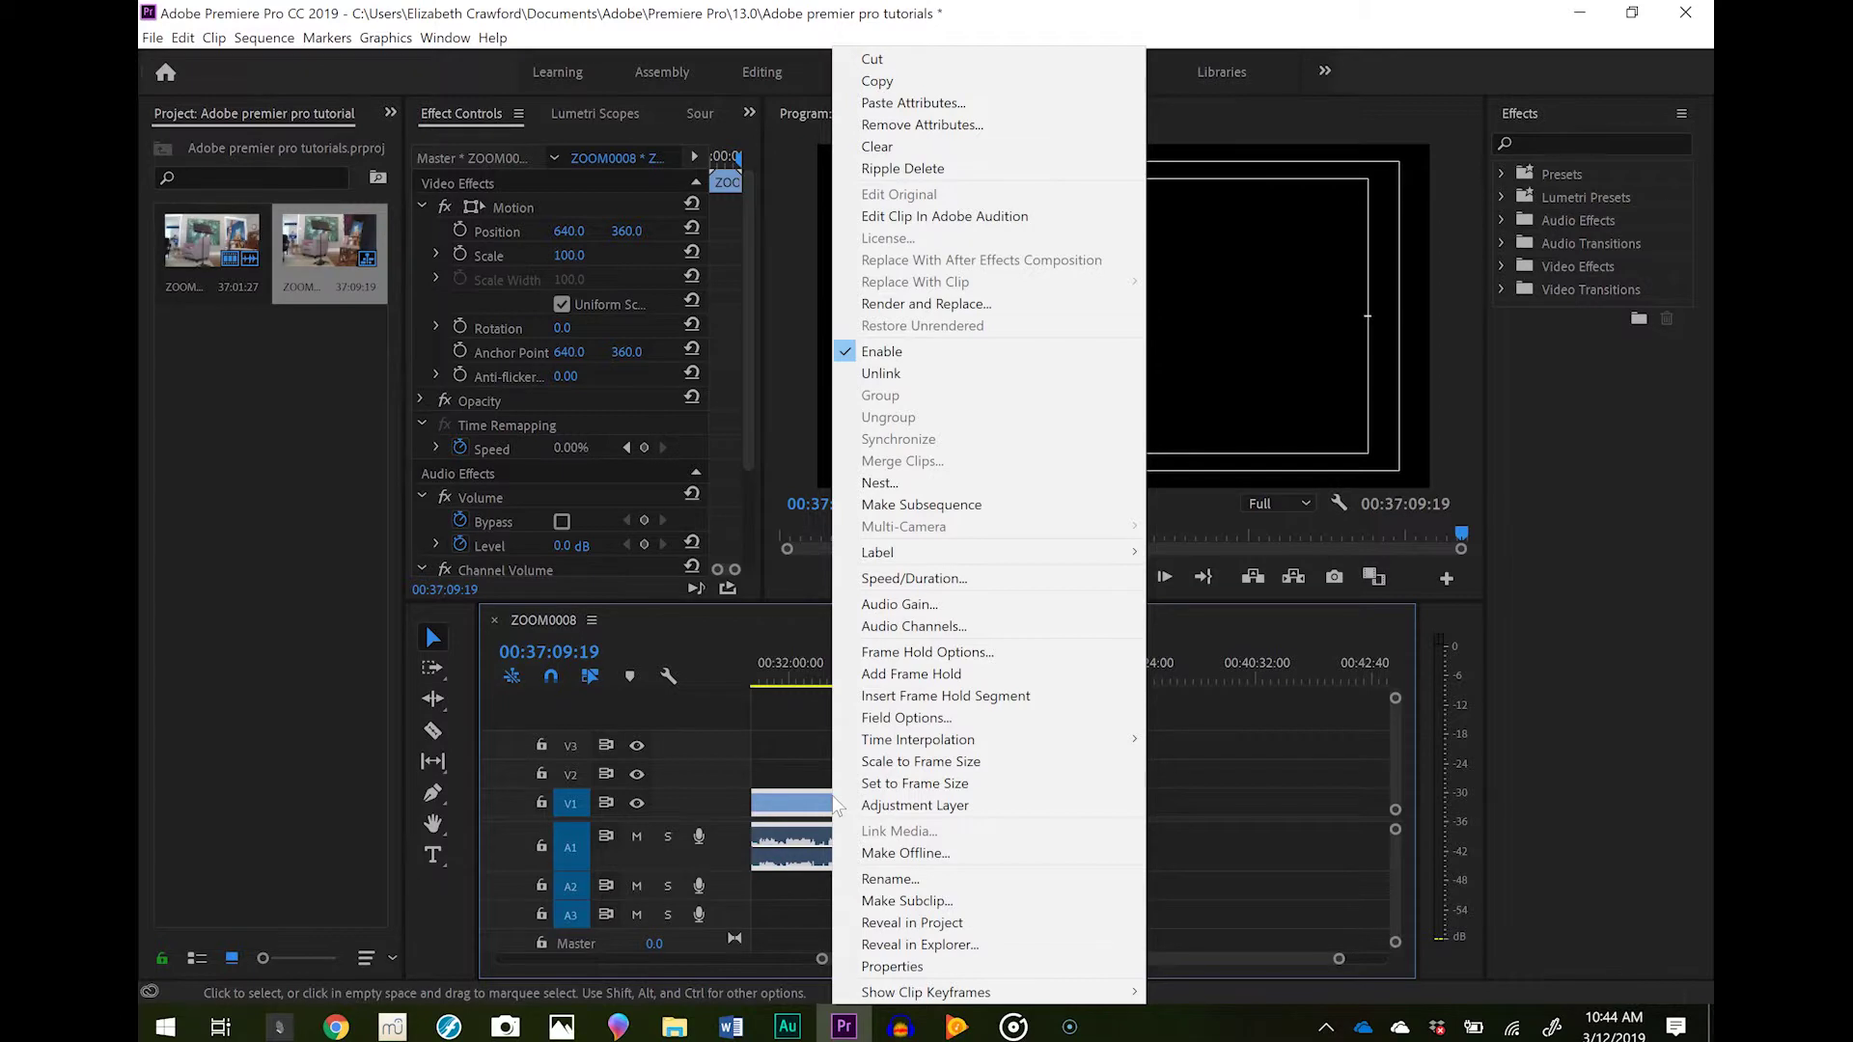
click(884, 375)
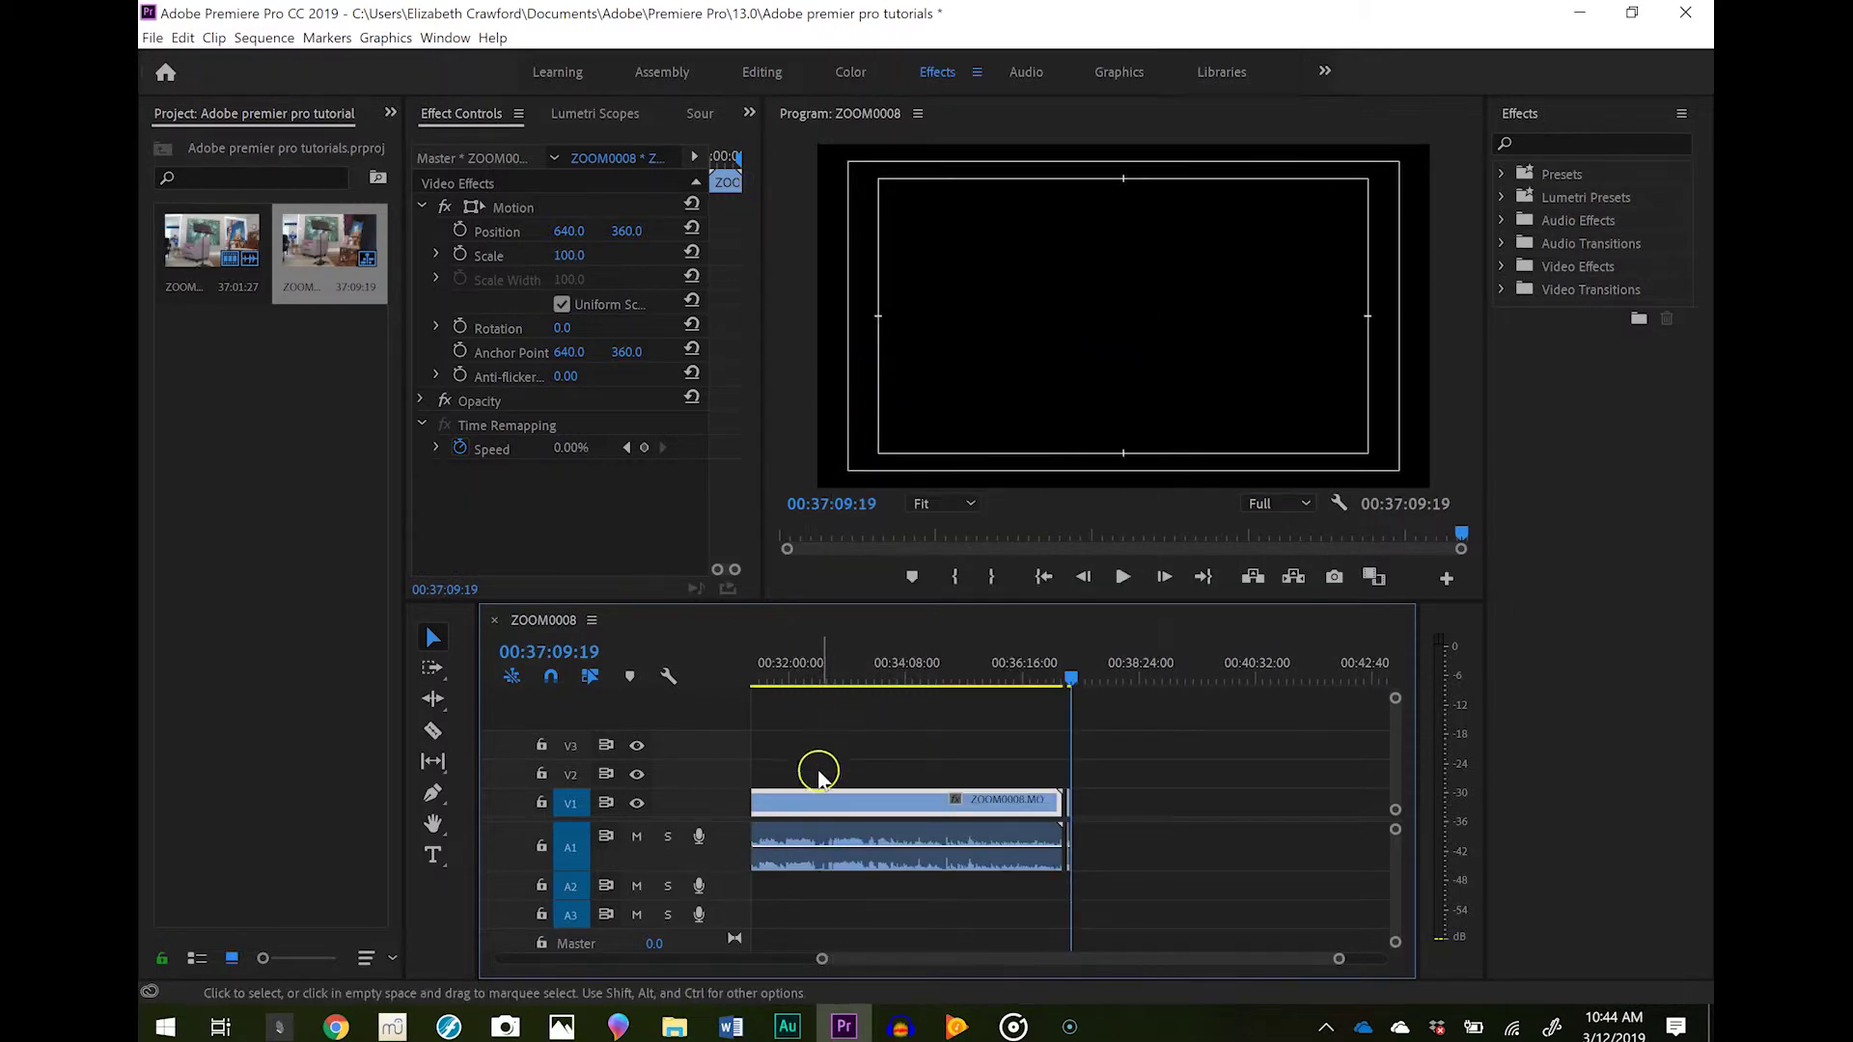
Step: Select the unlinked audio and video separately and try to shift the video independently of its audio
click(807, 830)
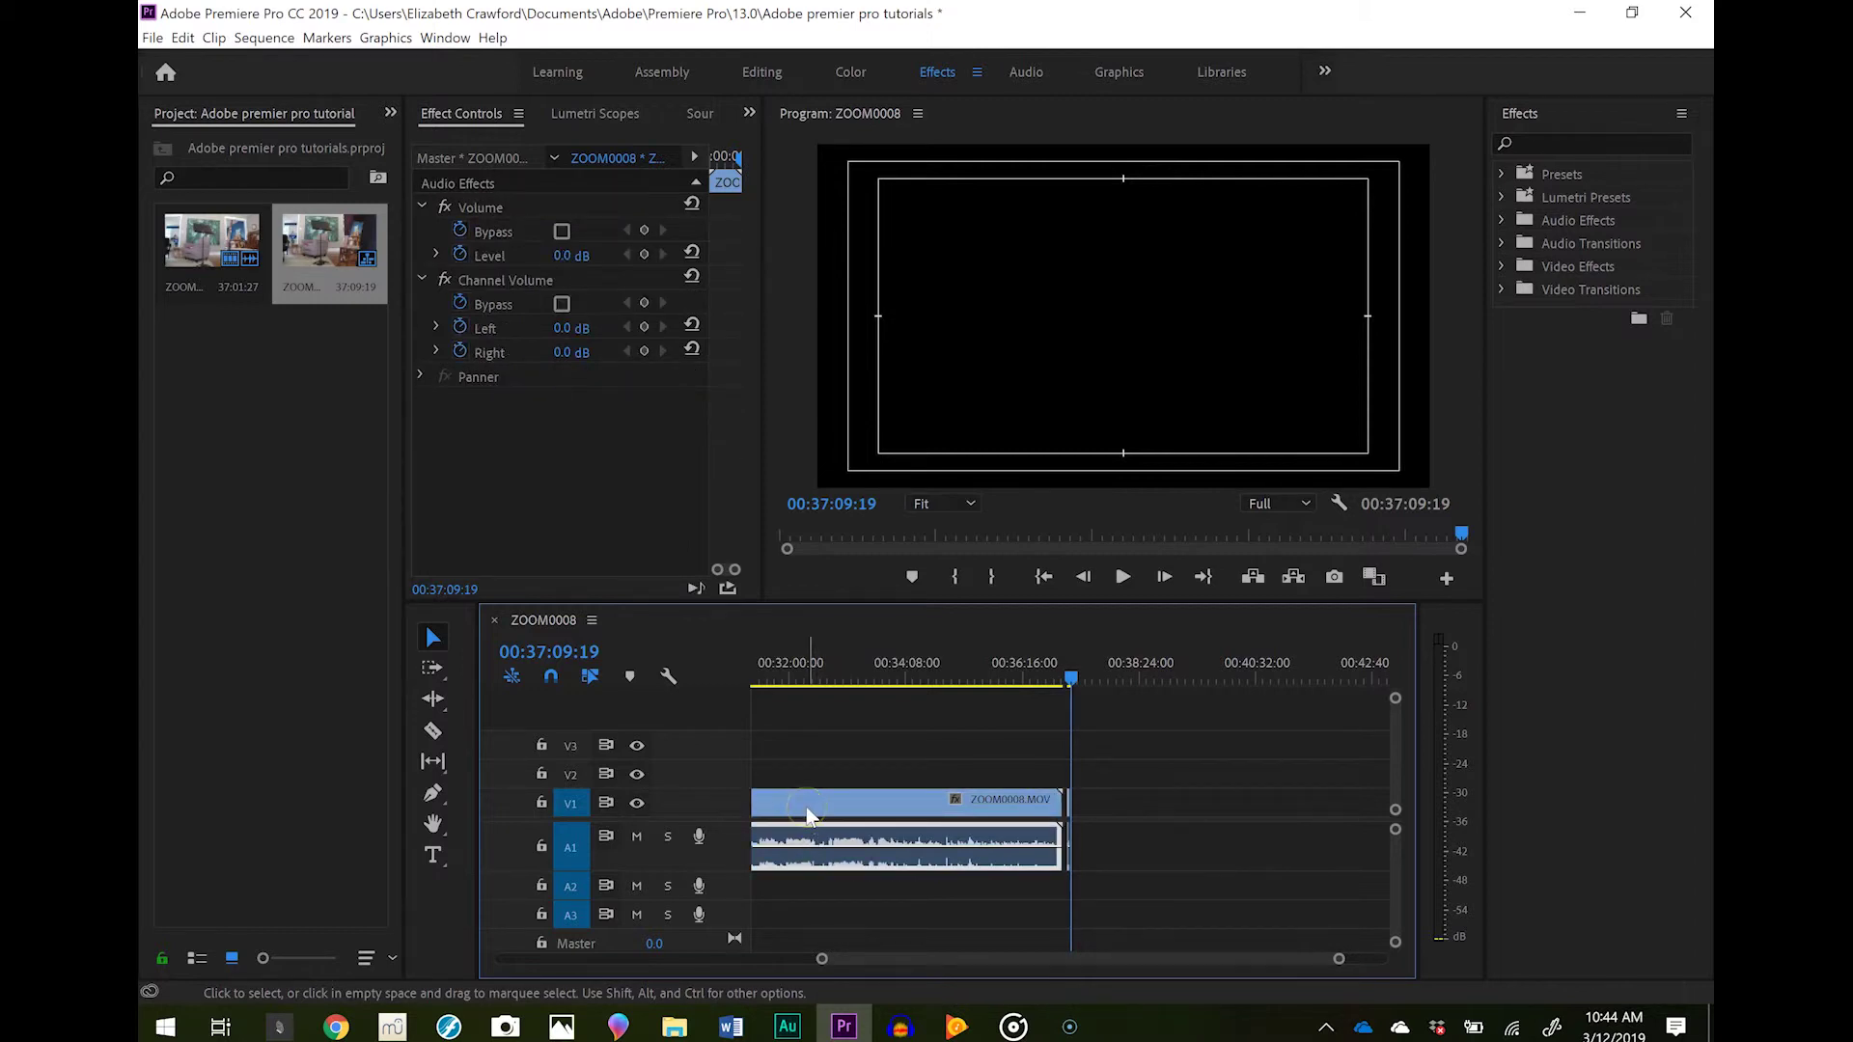
click(807, 813)
drag(804, 810, 975, 838)
click(981, 836)
Step: Razor the long ZOOM0008 clip at three points, at about 2:40, 5:30 and 8:15 minutes
key(backslash)
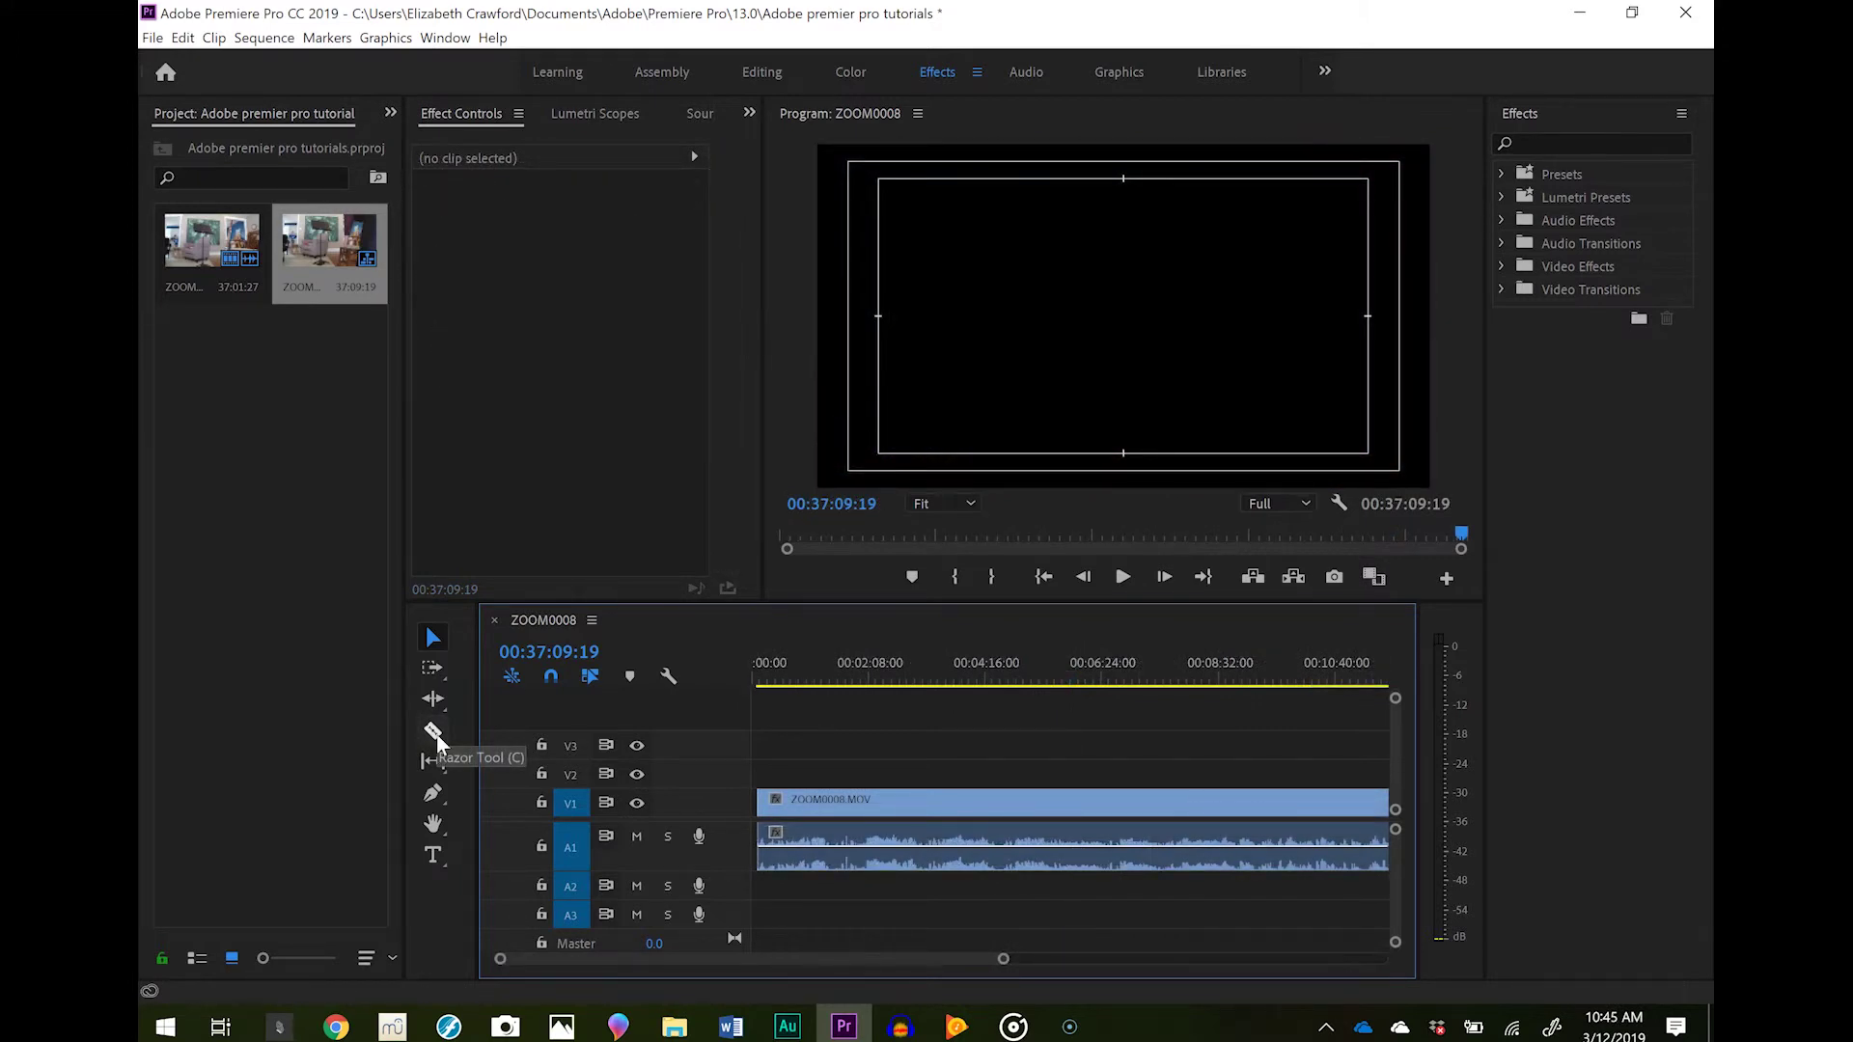
click(433, 732)
click(899, 801)
click(1051, 801)
click(1202, 801)
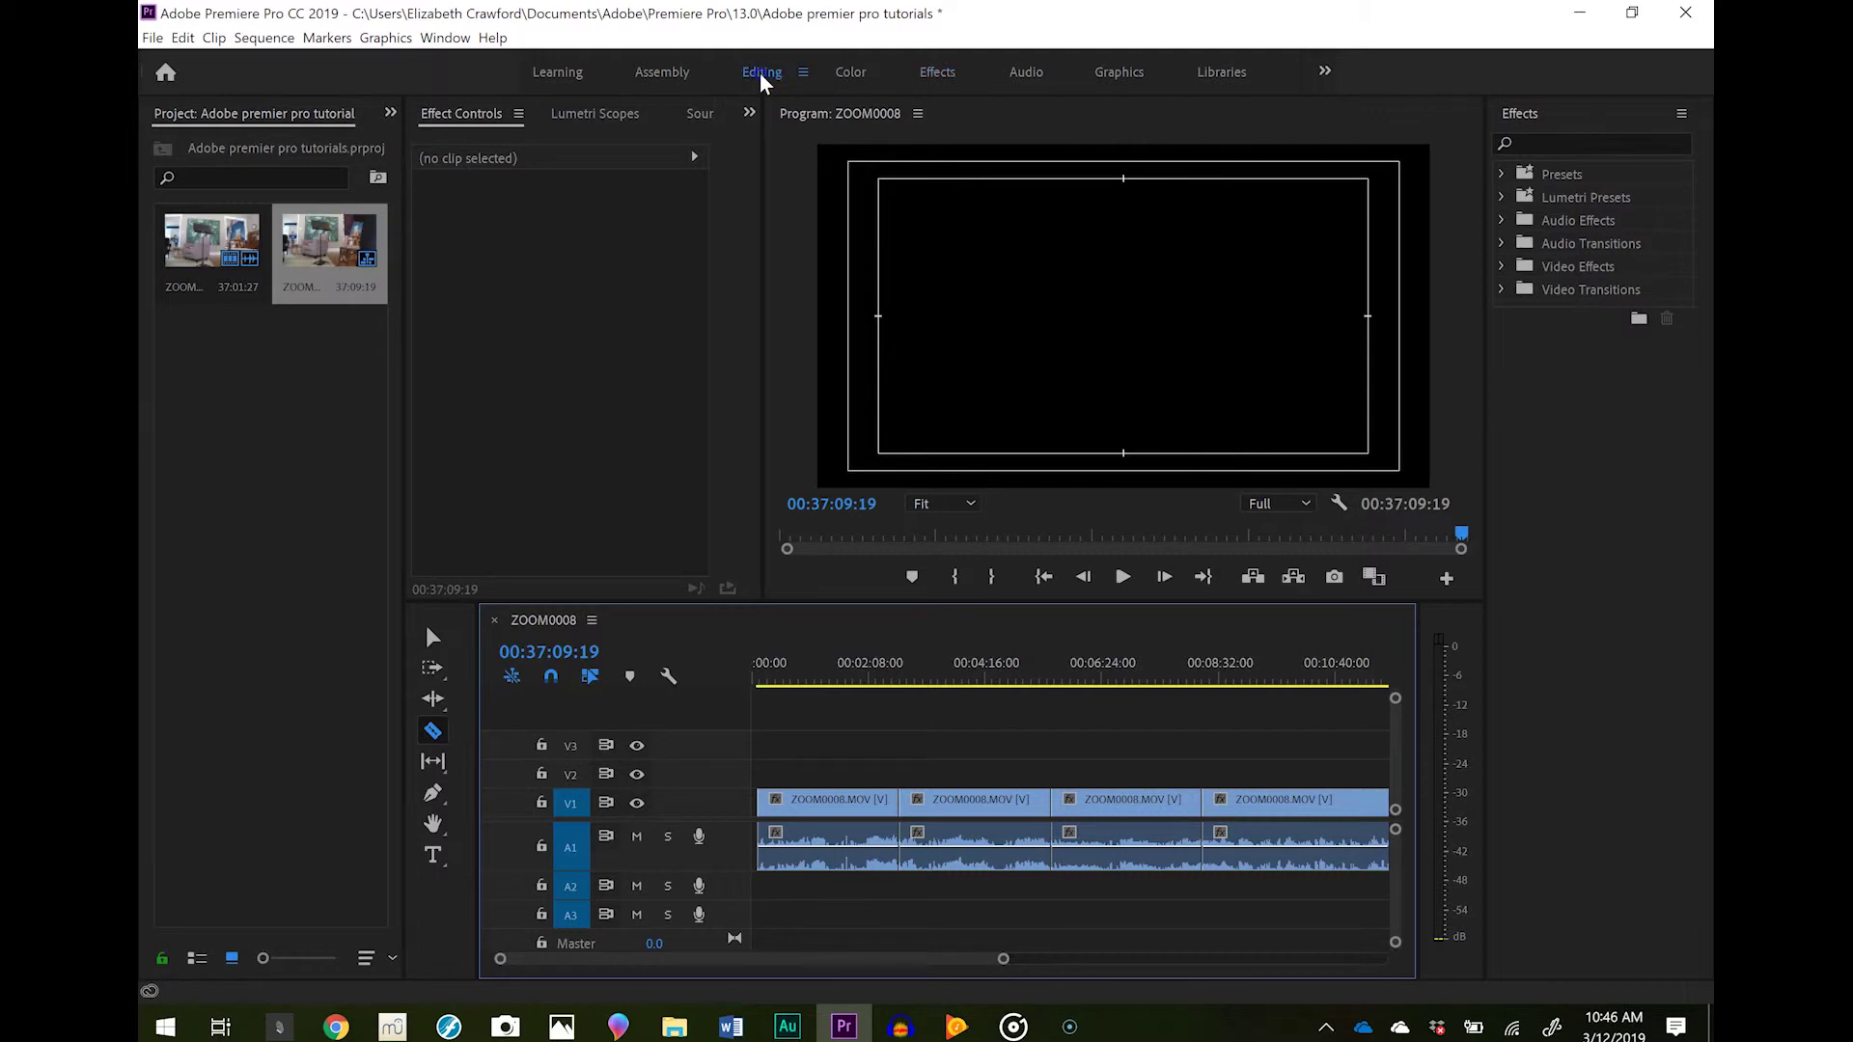
Step: Switch to the Assembly workspace
click(657, 77)
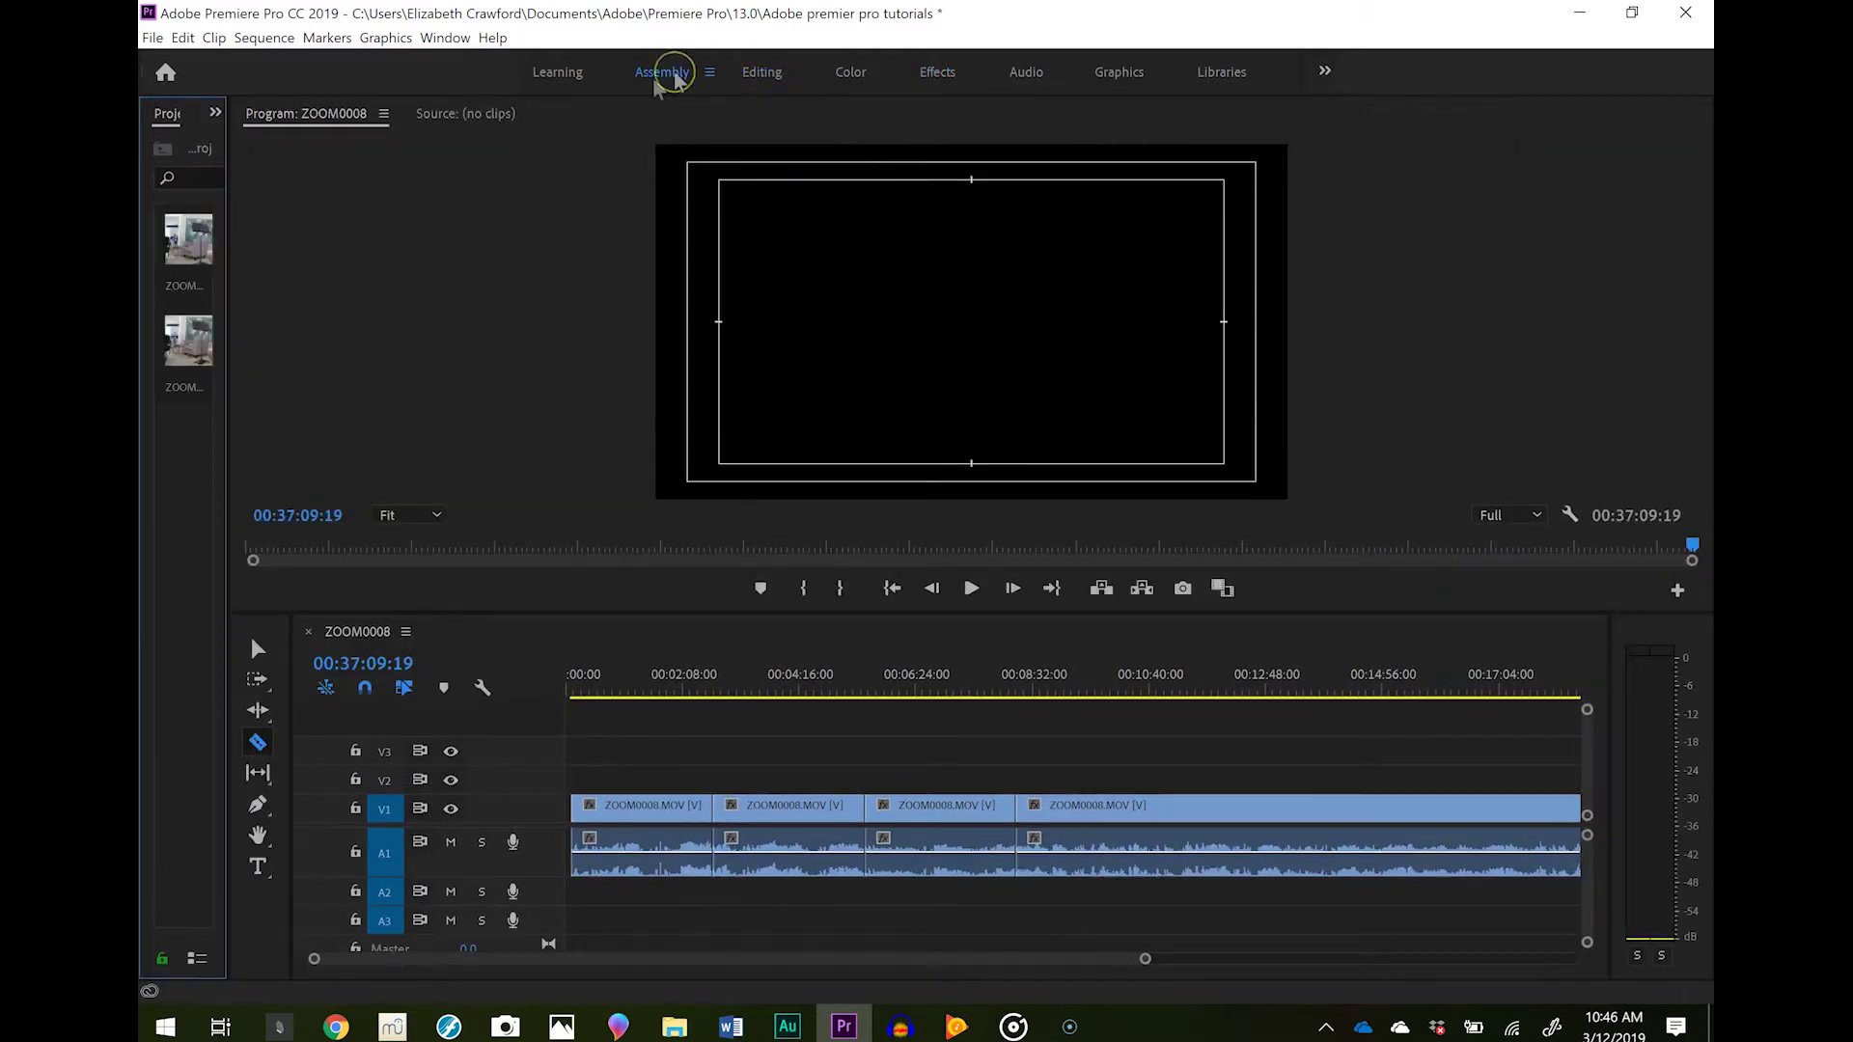
Step: Switch to the Effects workspace and apply the Constant Gain audio crossfade at the first cut, at about 2:41
click(933, 73)
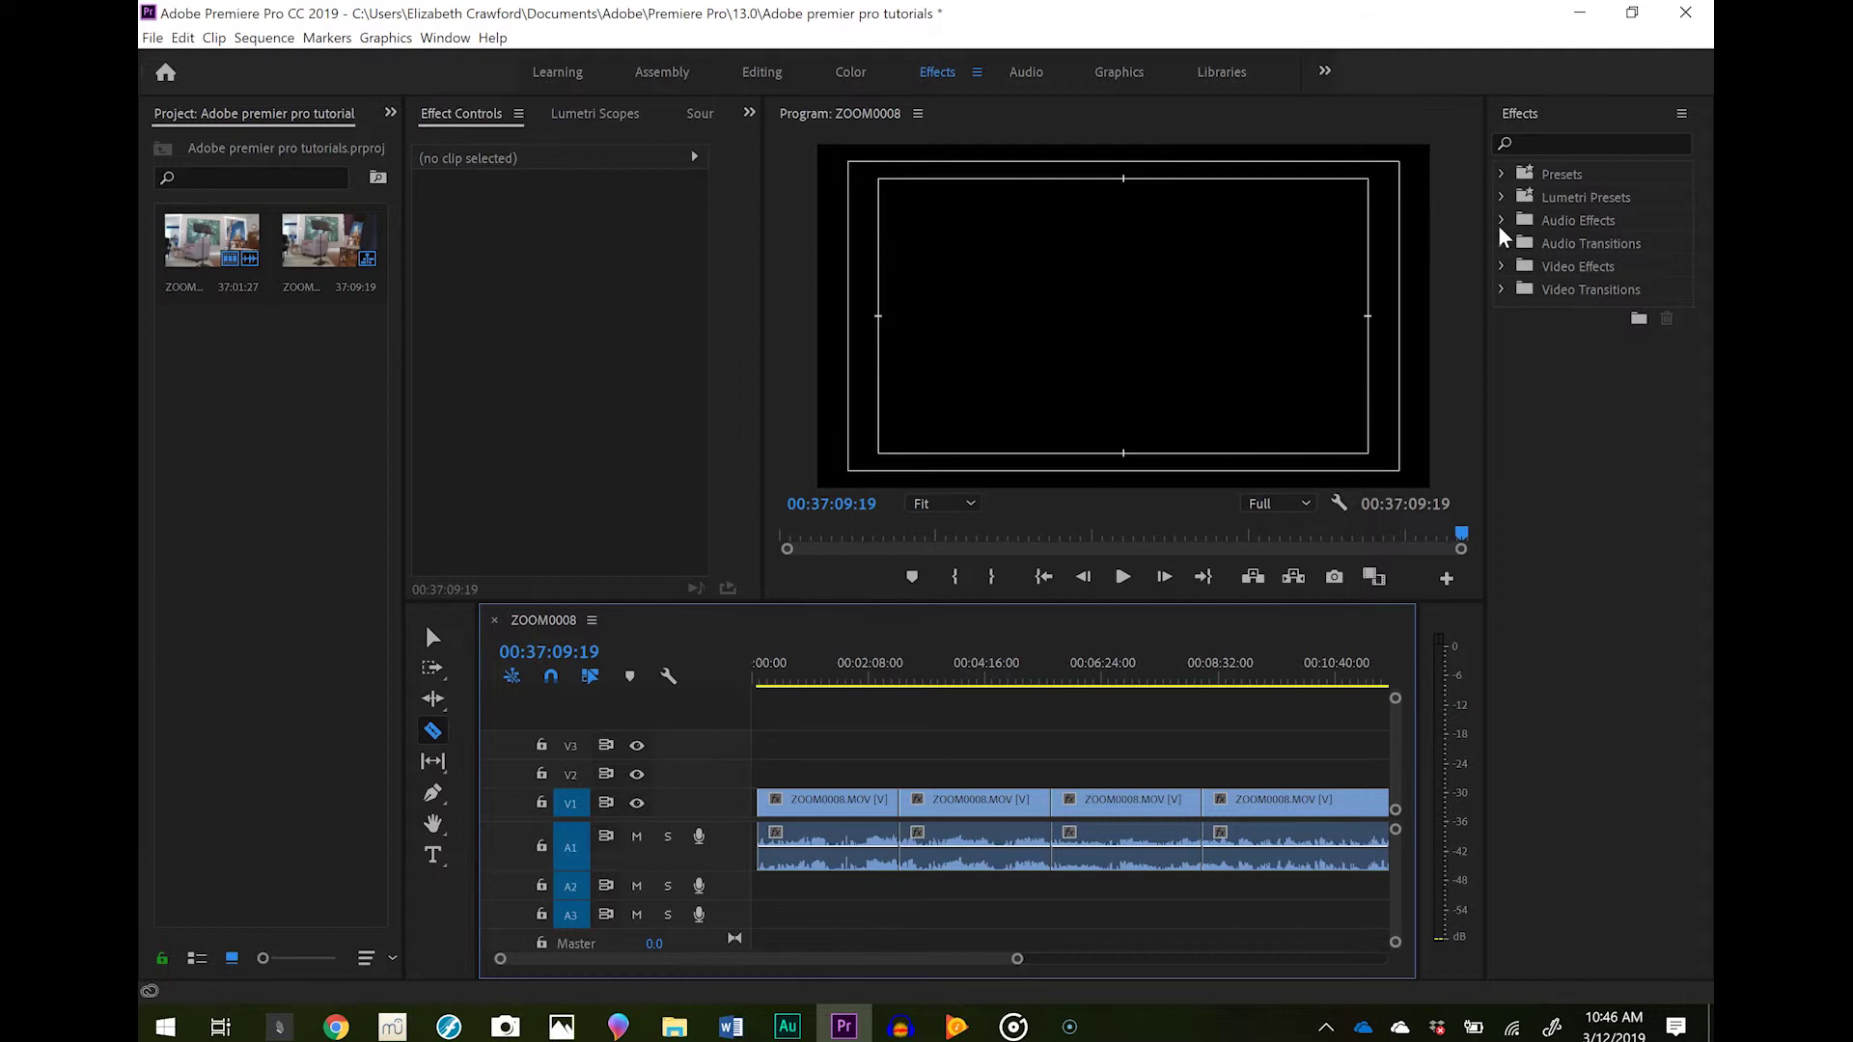
click(1500, 243)
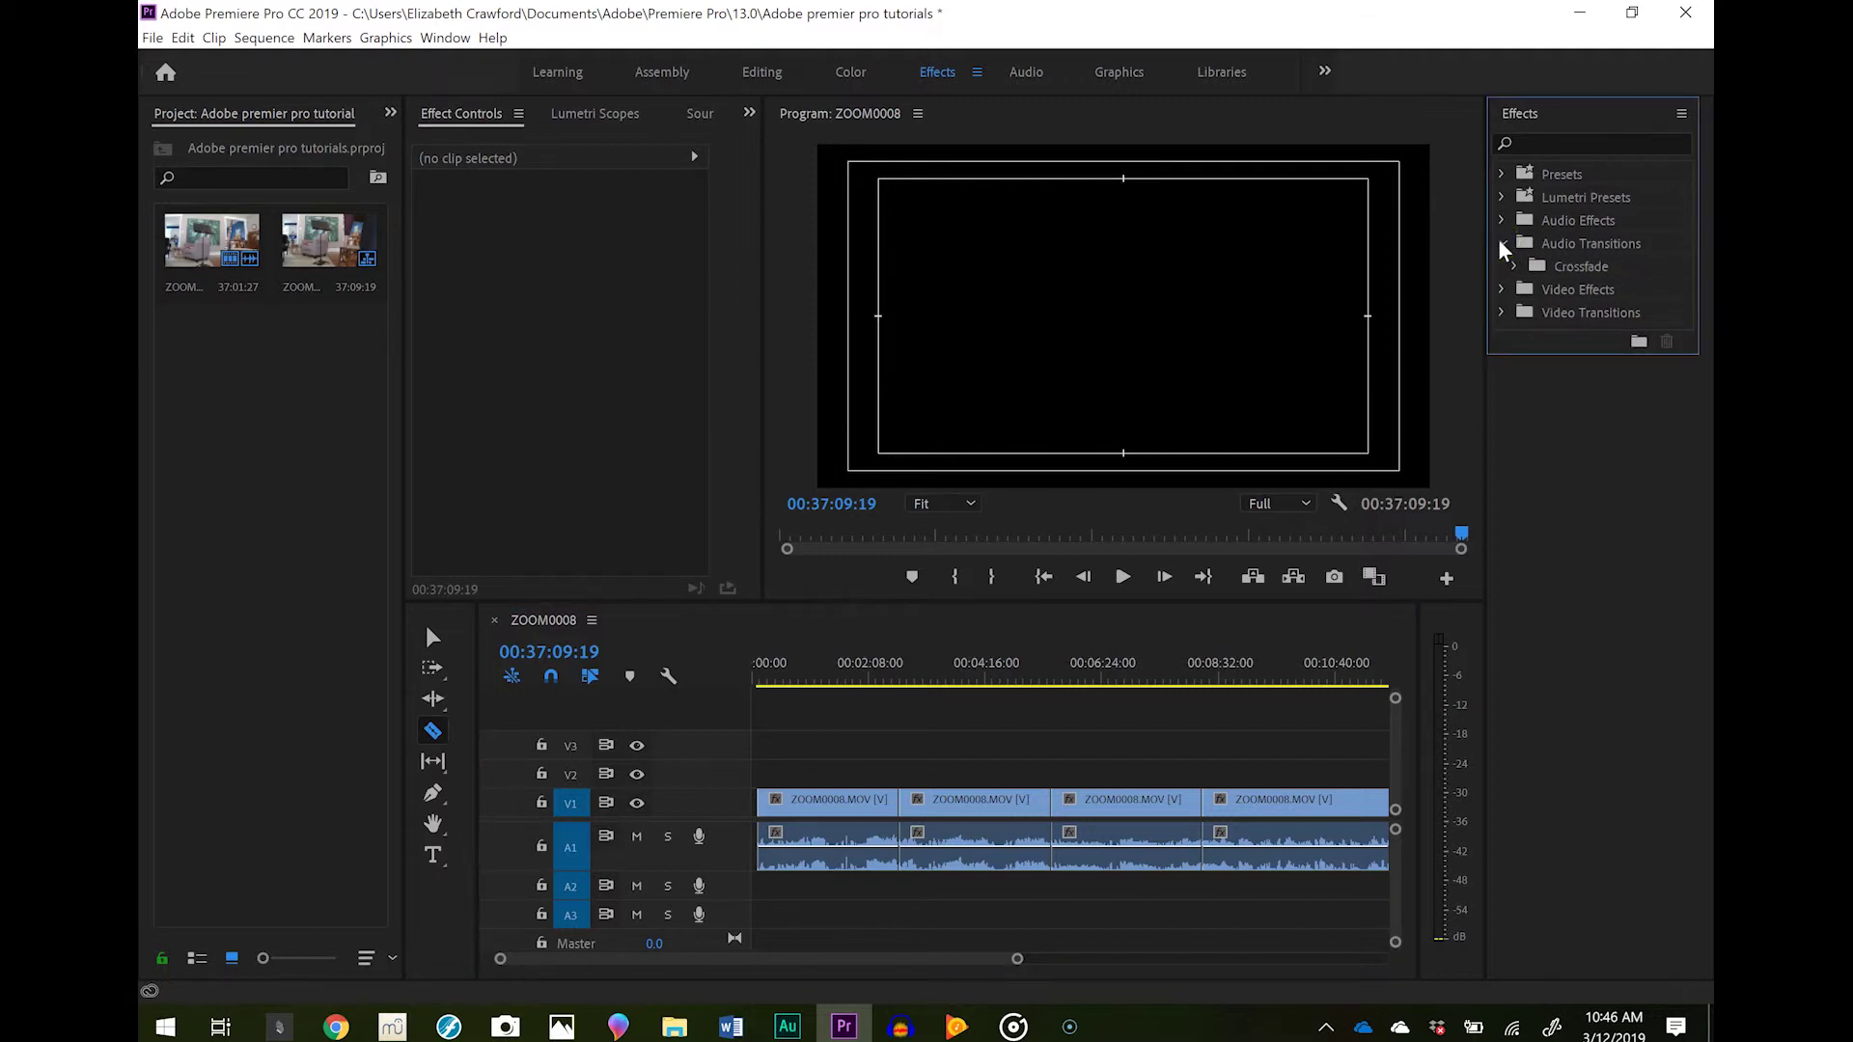
click(1514, 267)
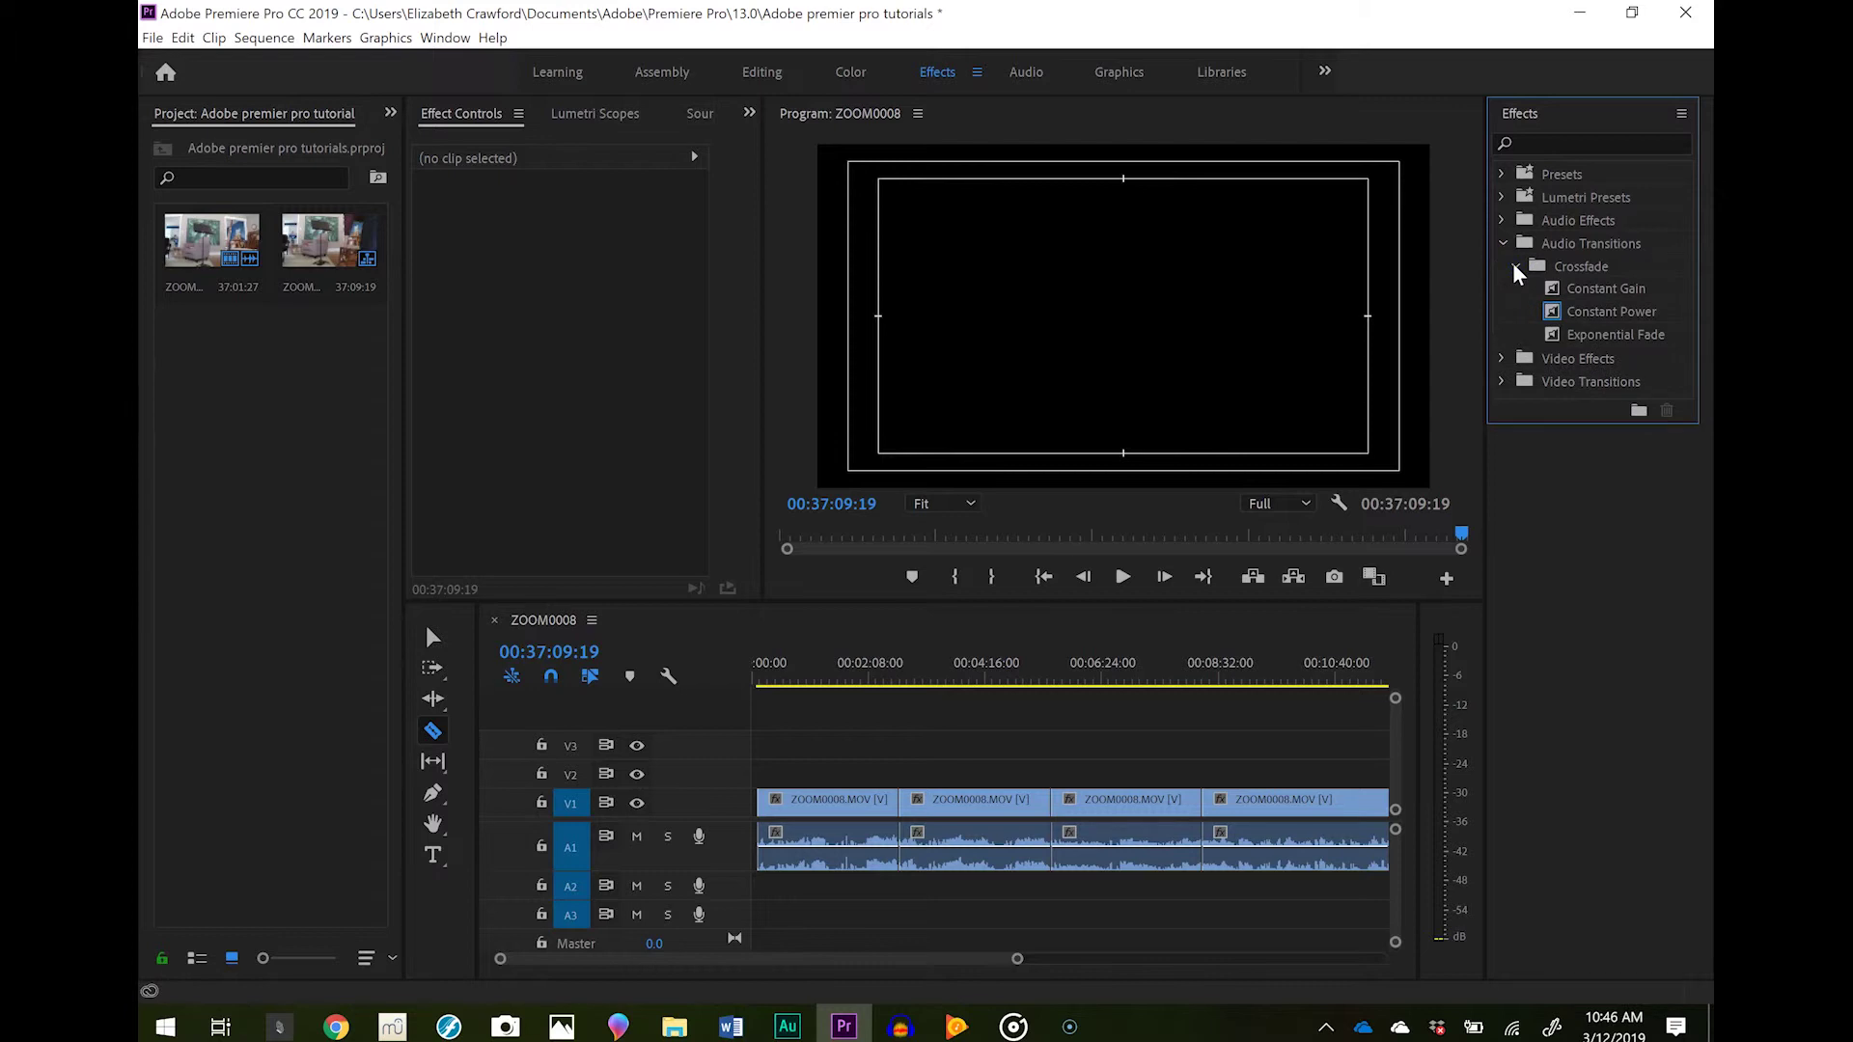
click(1550, 290)
click(1568, 289)
drag(1567, 289, 909, 832)
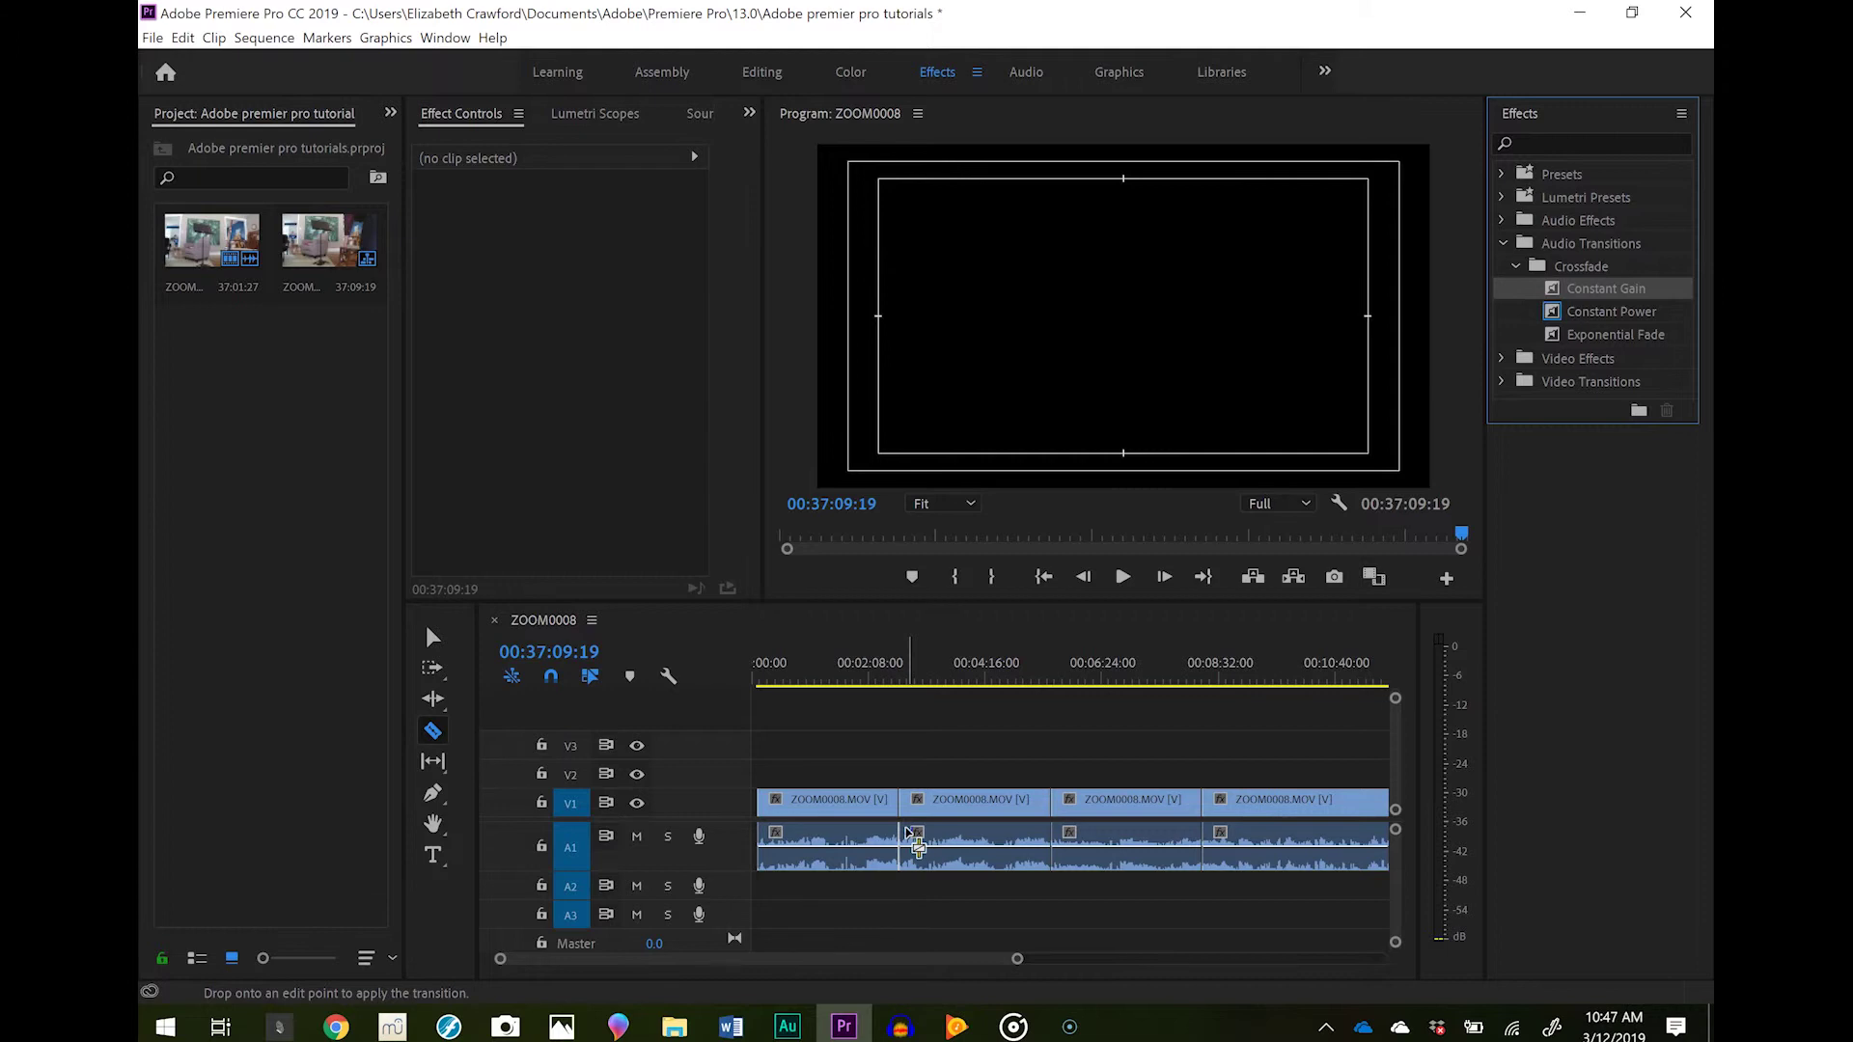
drag(905, 827, 906, 826)
Step: Apply the Exponential Fade audio crossfade at the first audio cut, viewing that edit point up close
click(1019, 964)
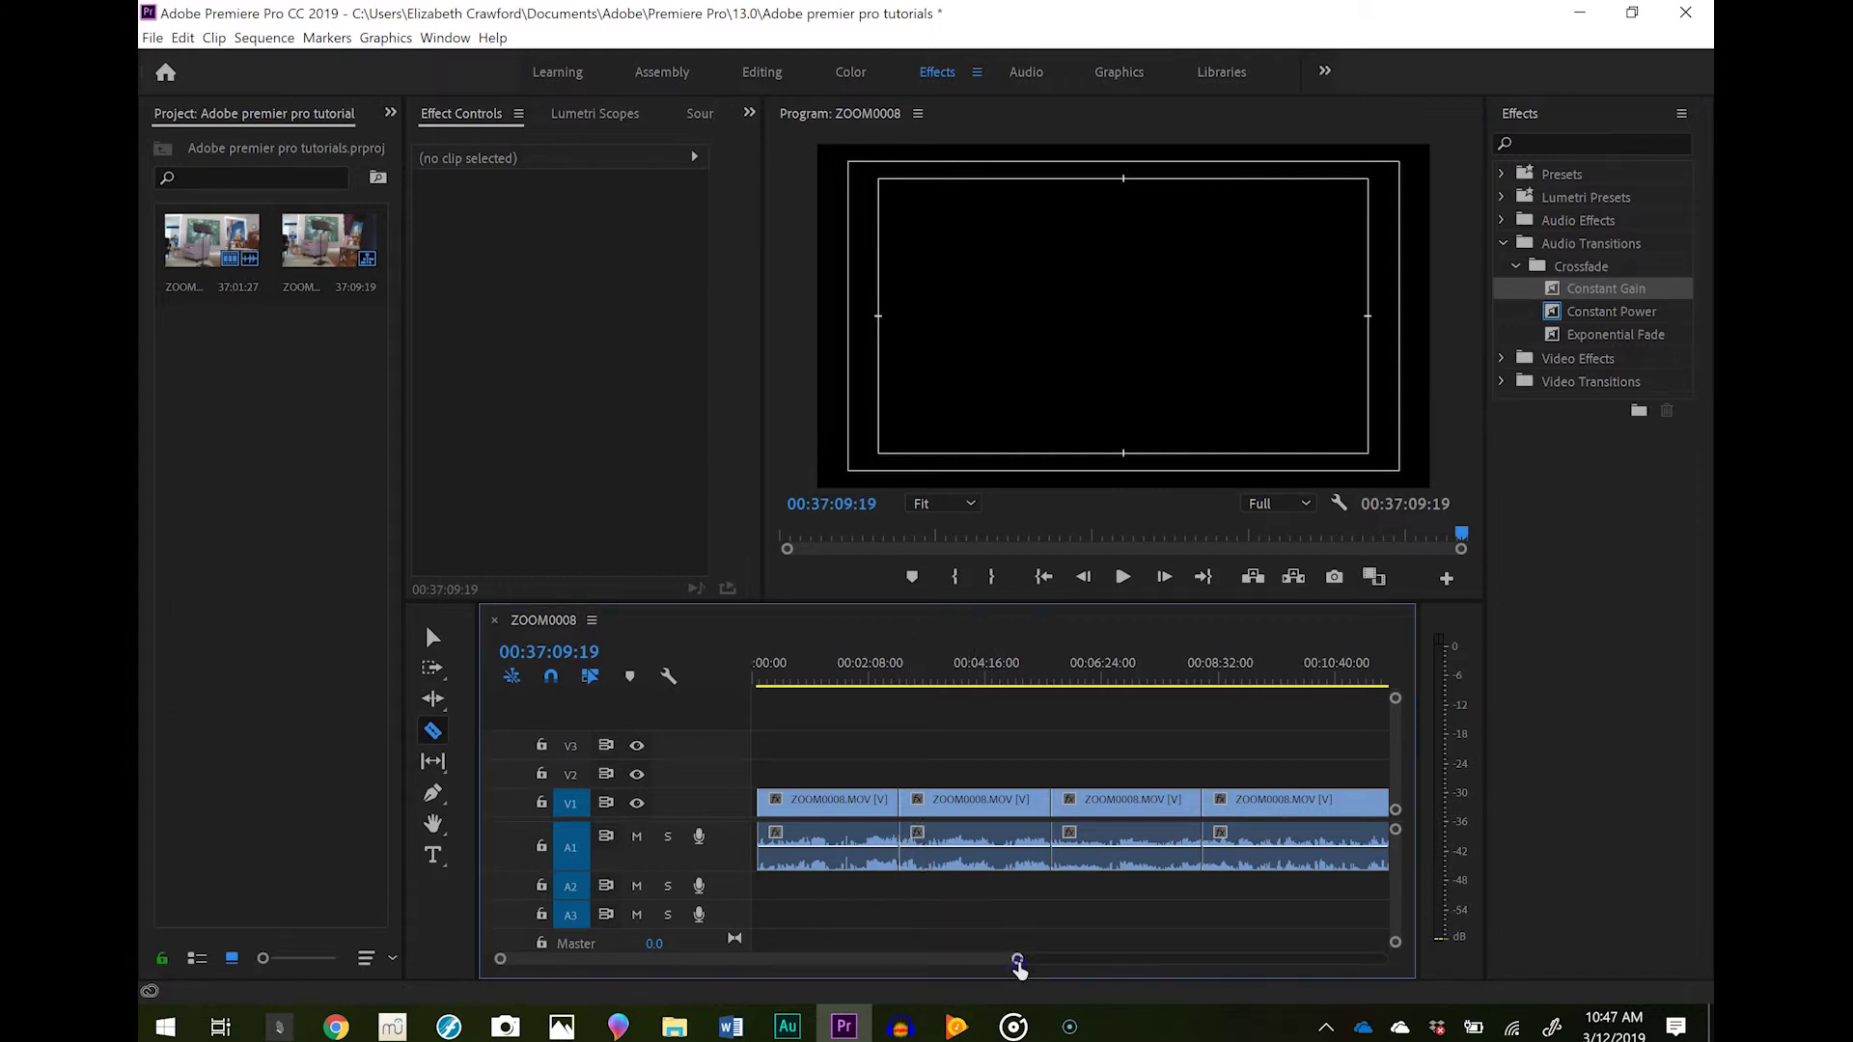
click(873, 675)
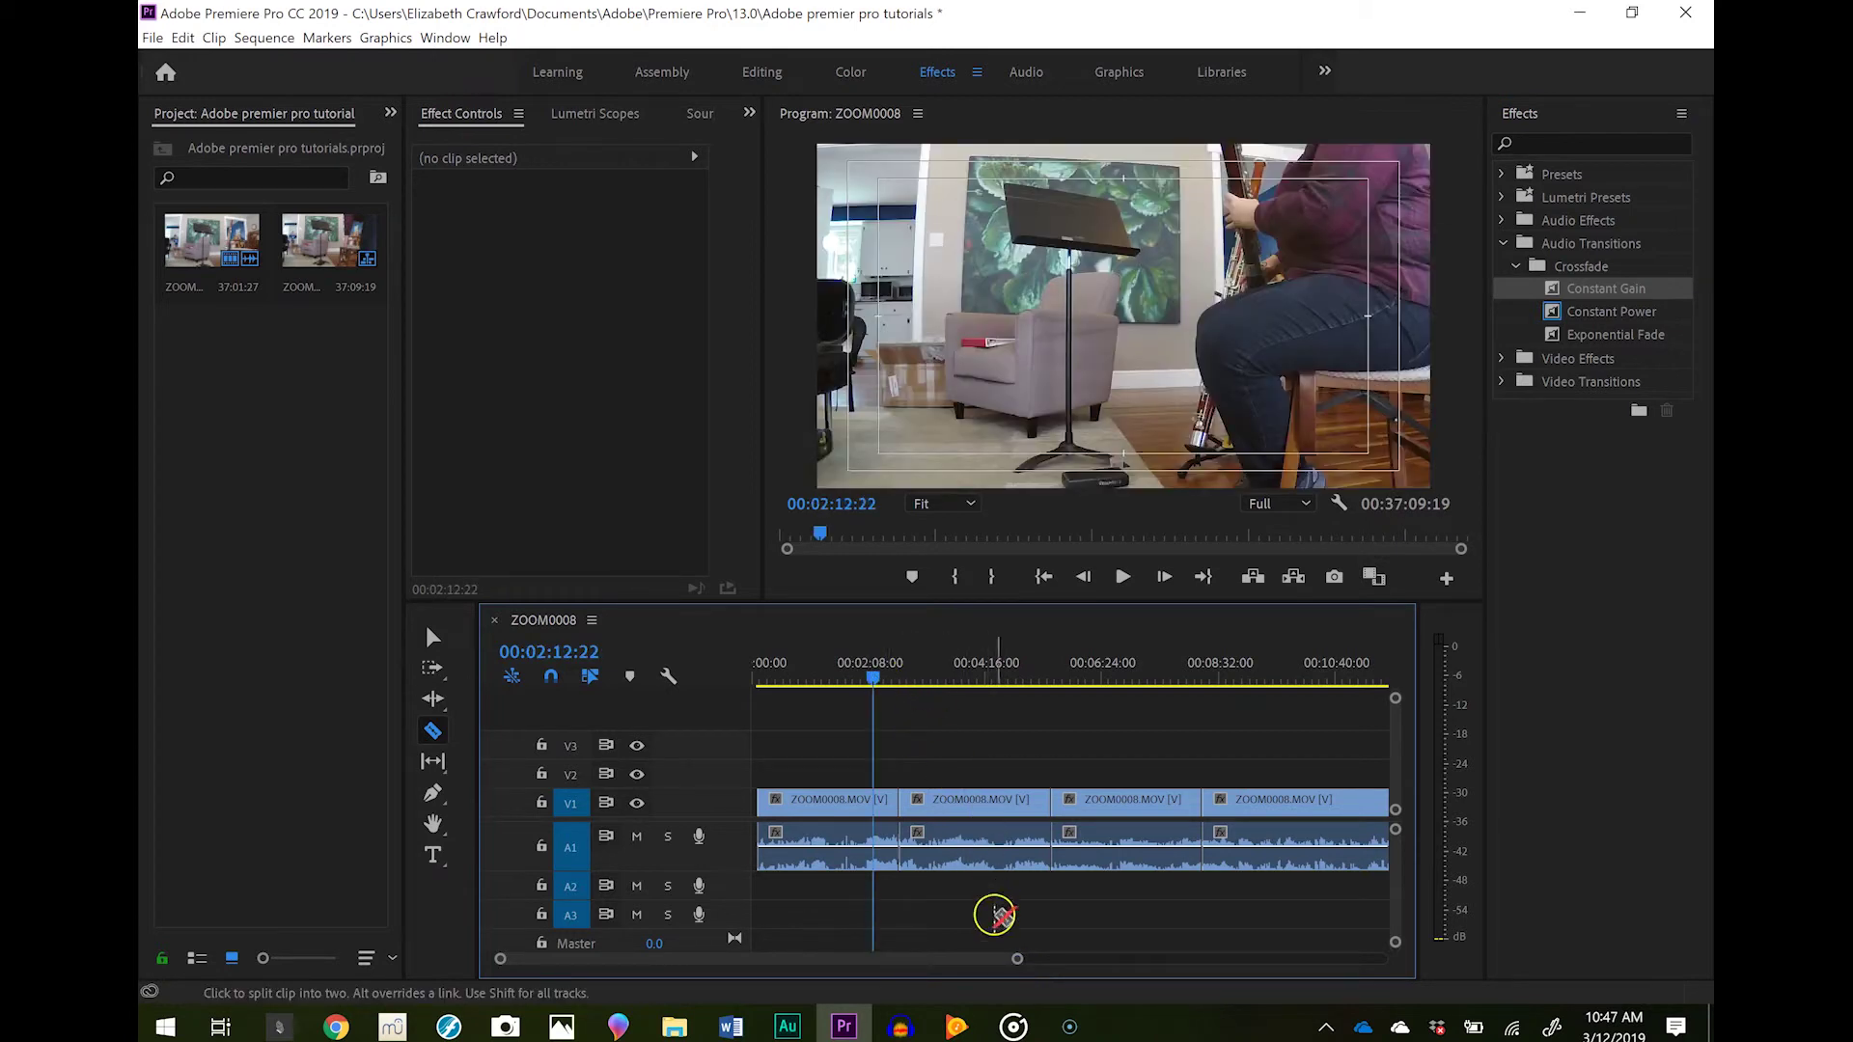
drag(1018, 963, 869, 947)
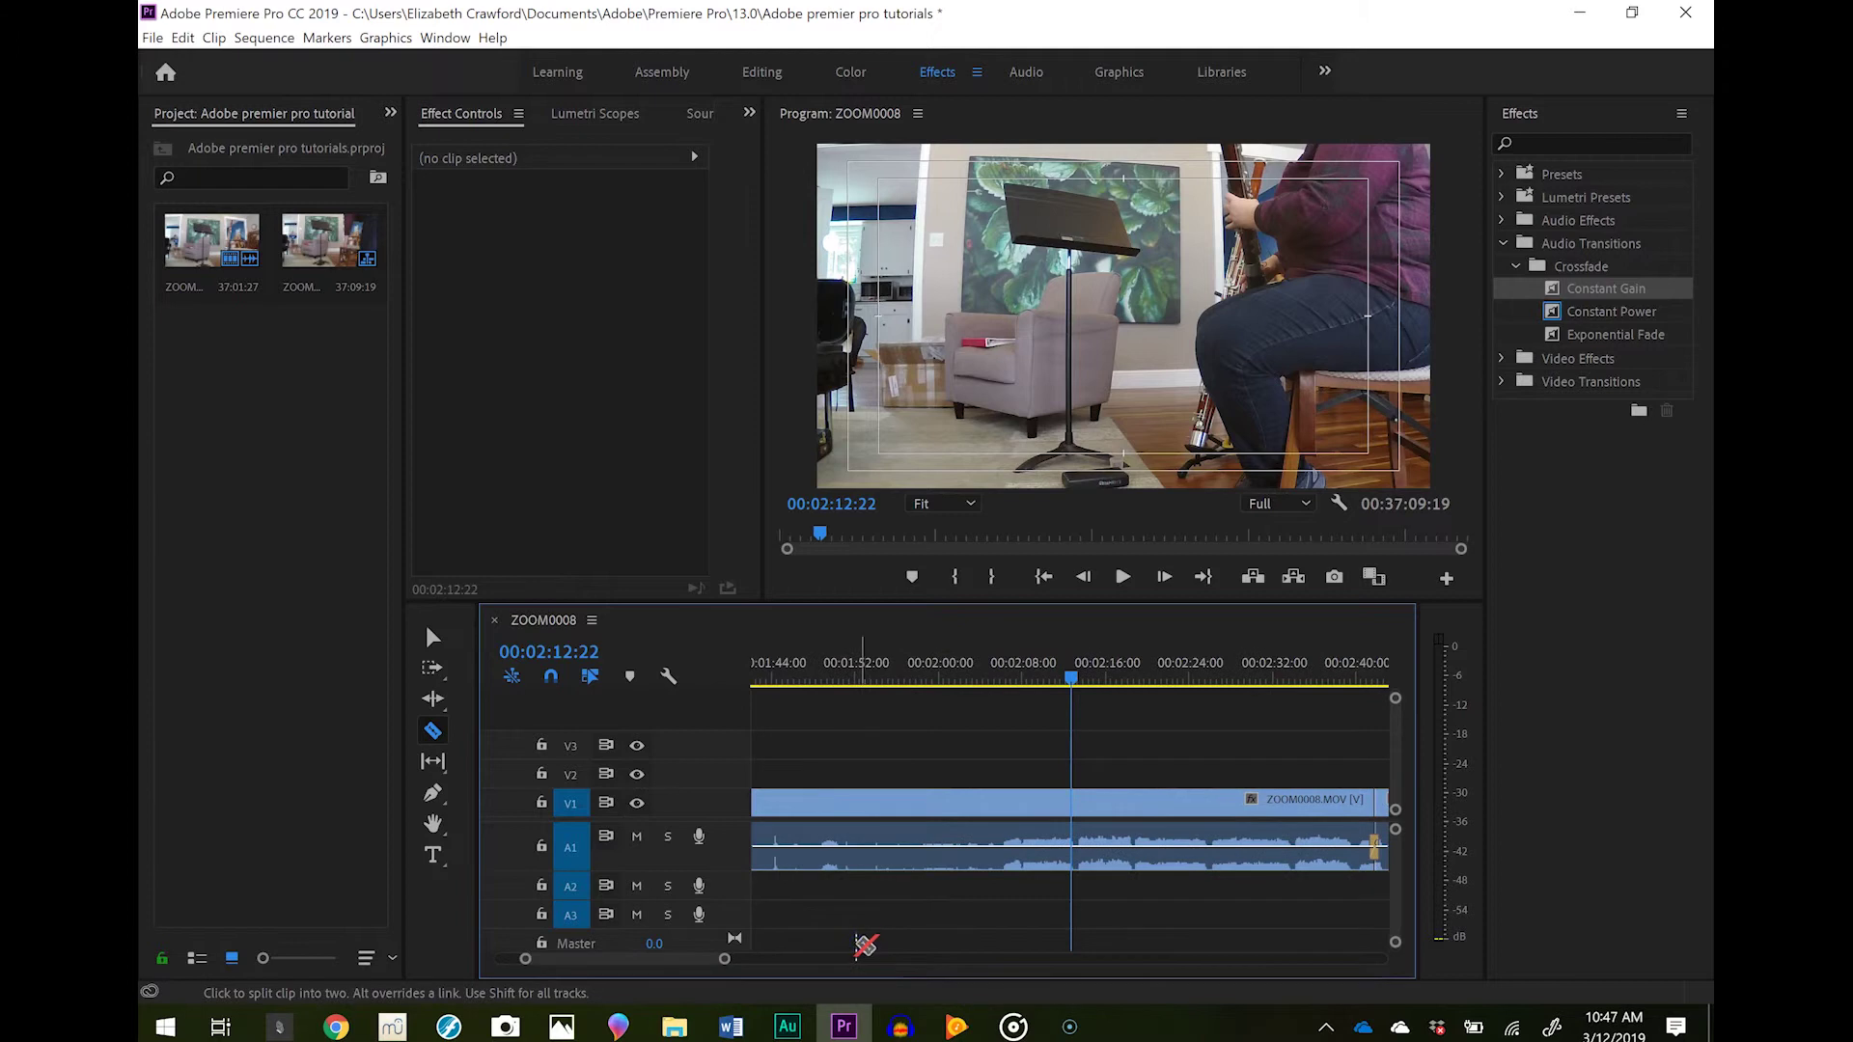
drag(683, 969, 695, 965)
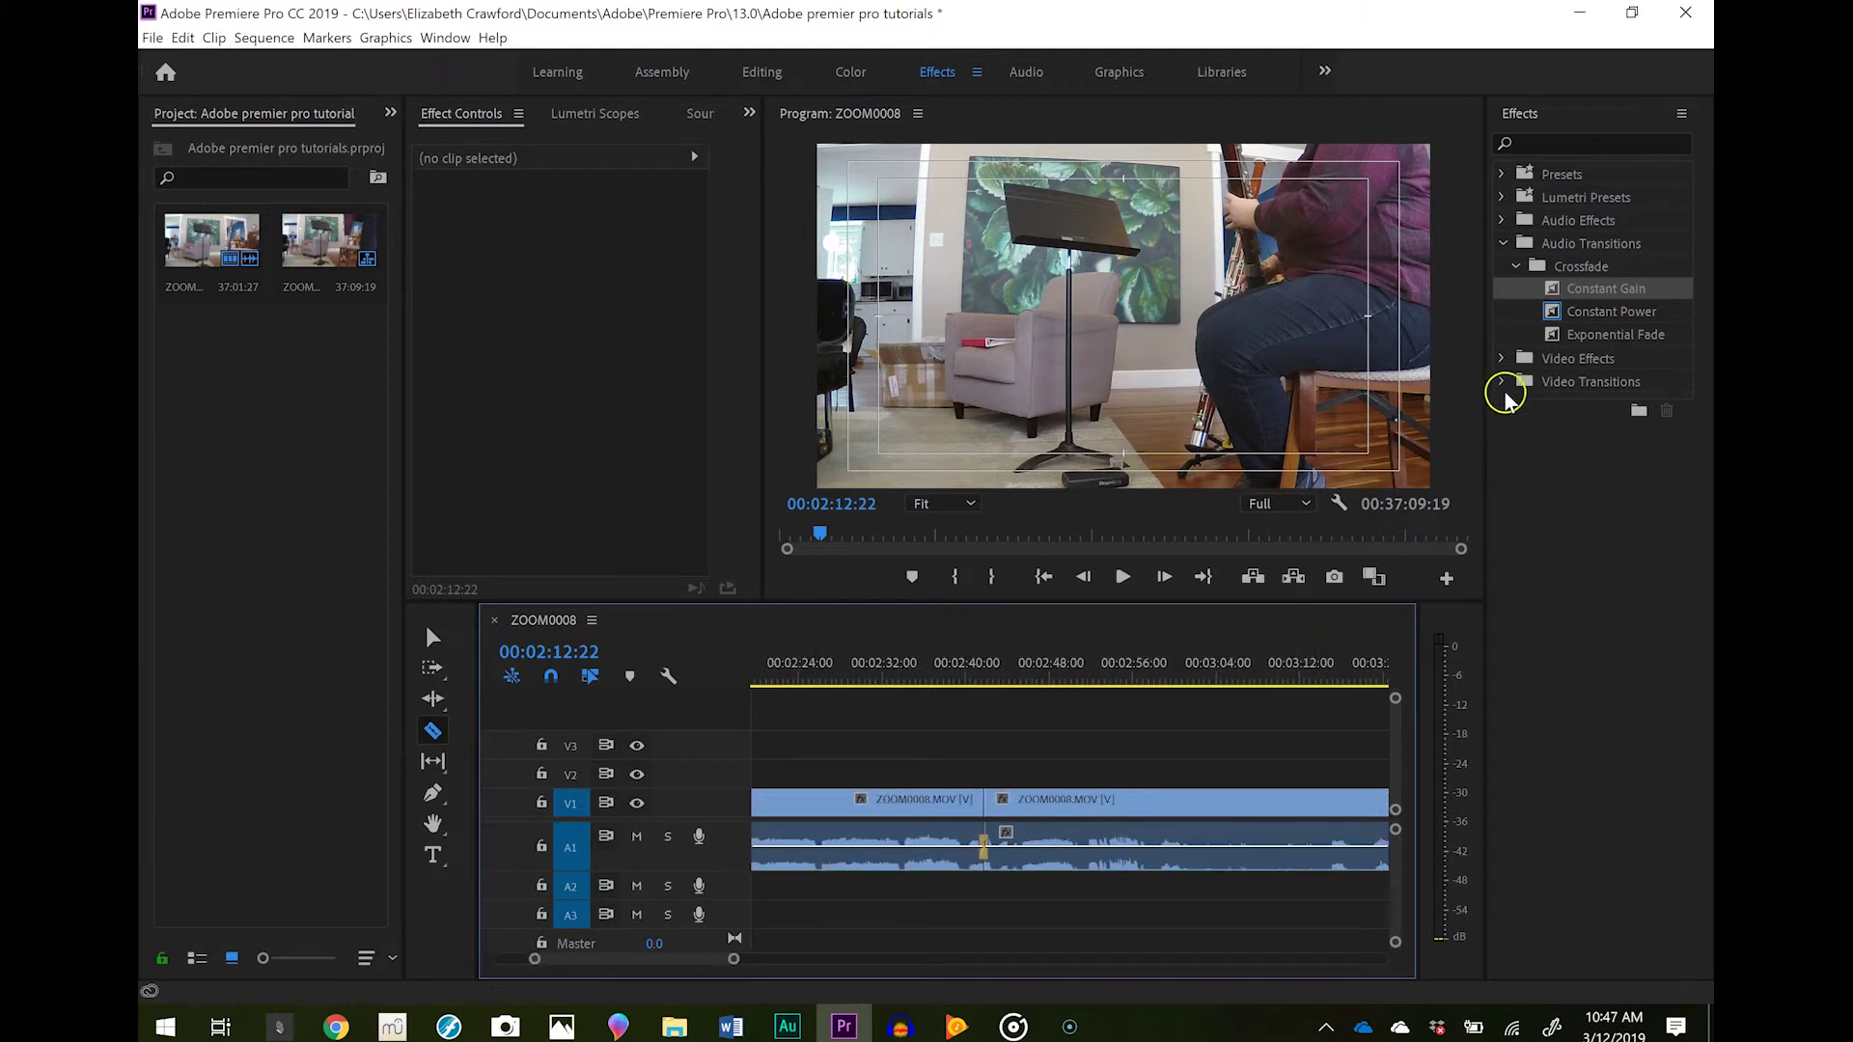
click(1573, 335)
drag(1571, 328, 990, 840)
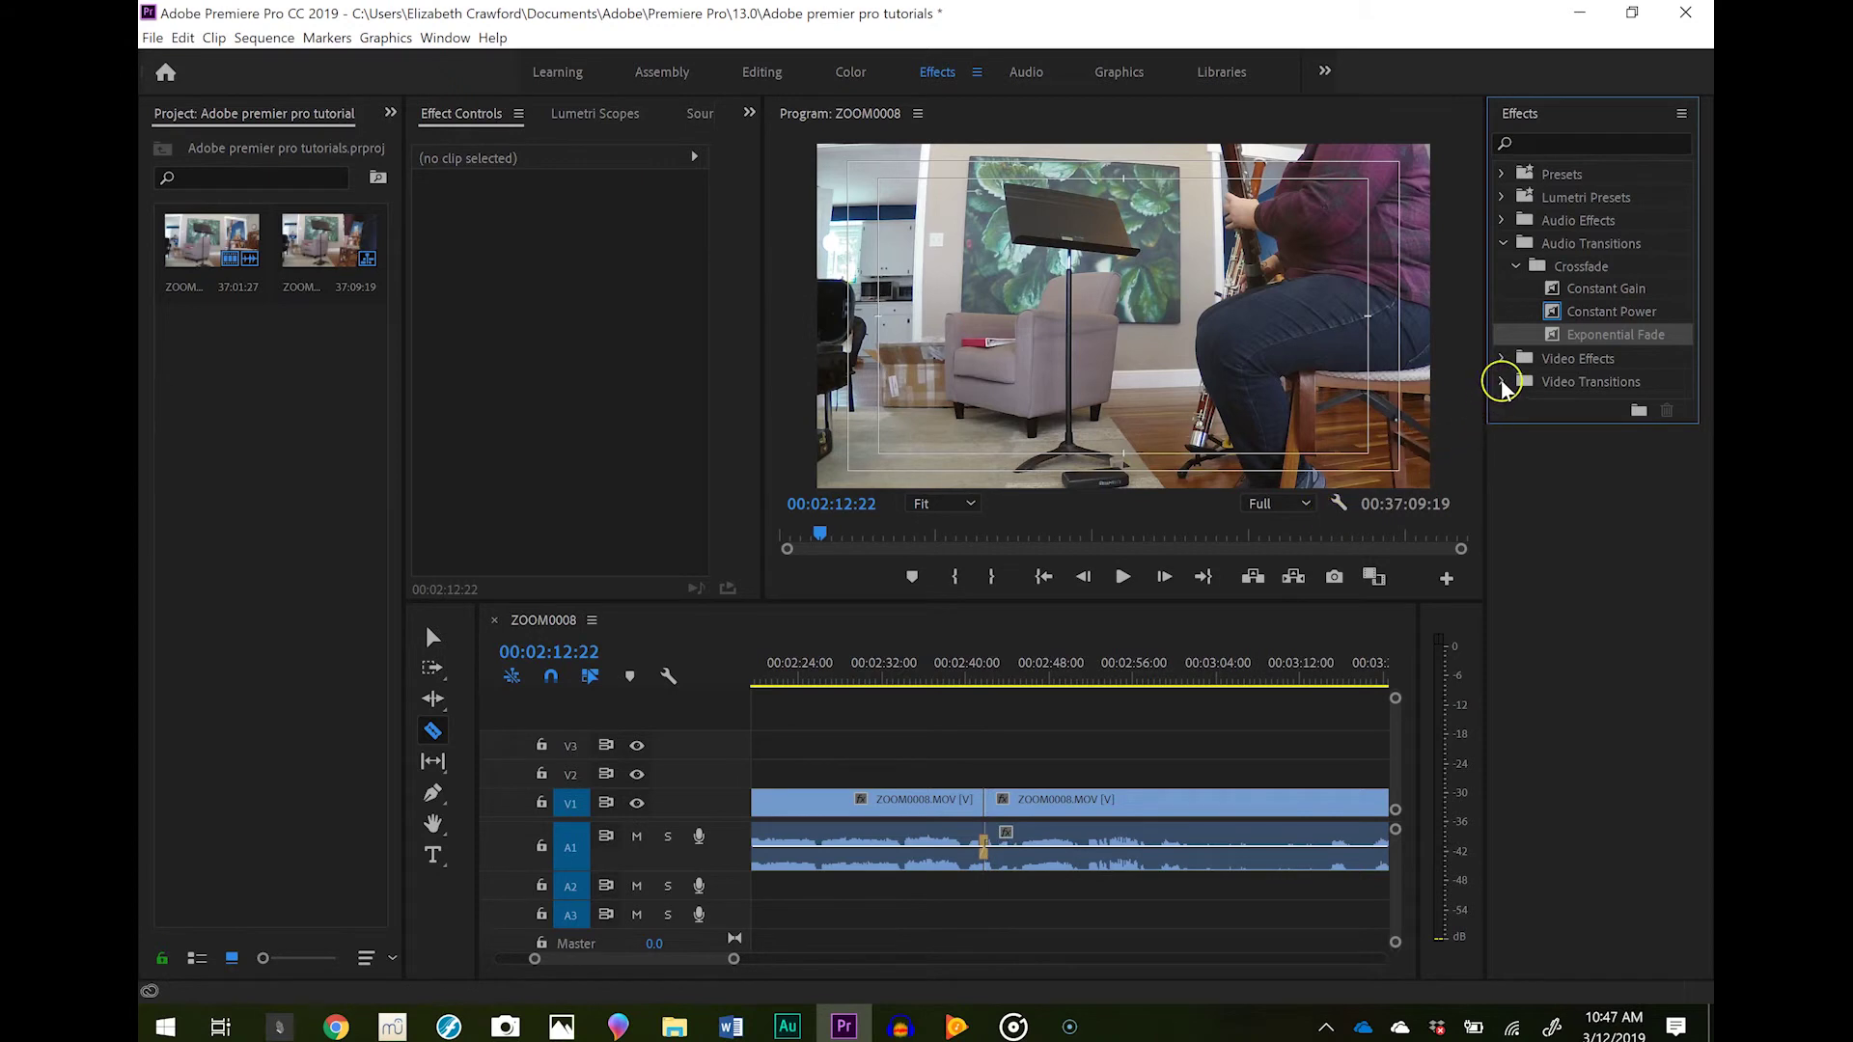
Step: Apply the Cross Dissolve video transition at the first video cut, directly above the audio crossfade
click(1502, 383)
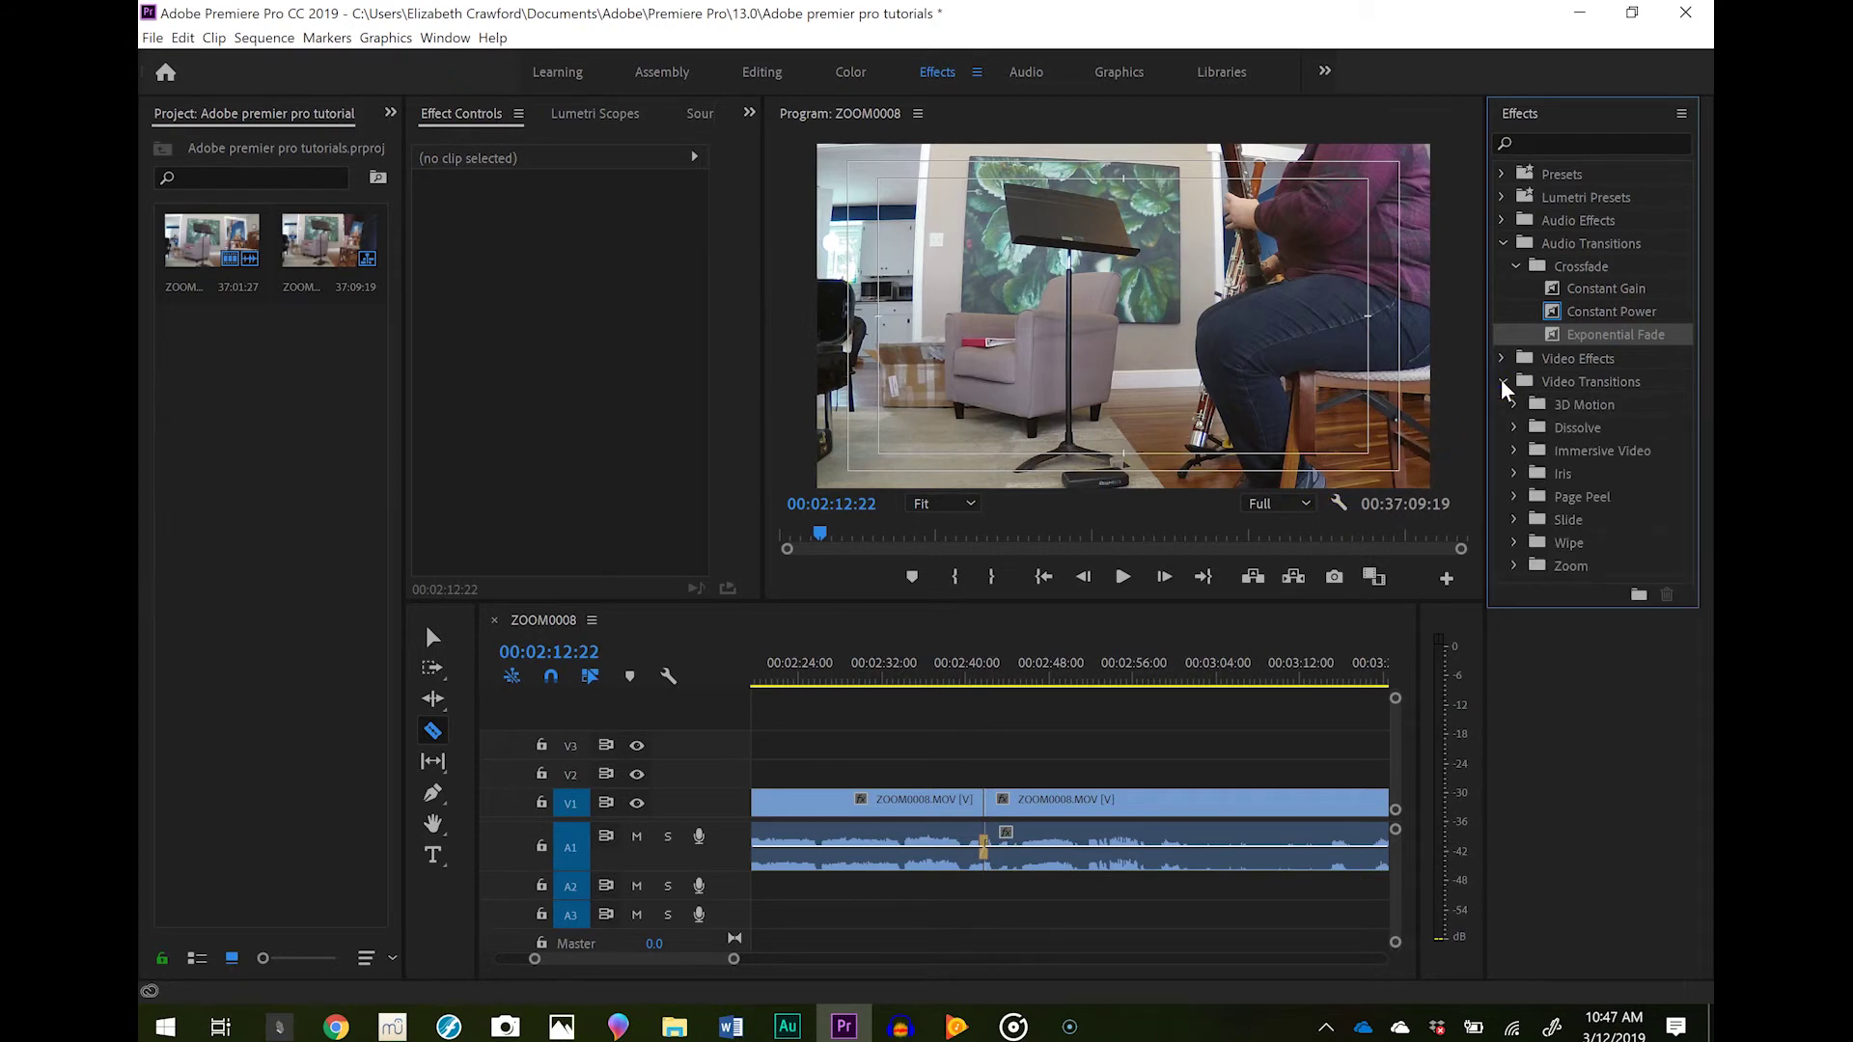
click(1513, 428)
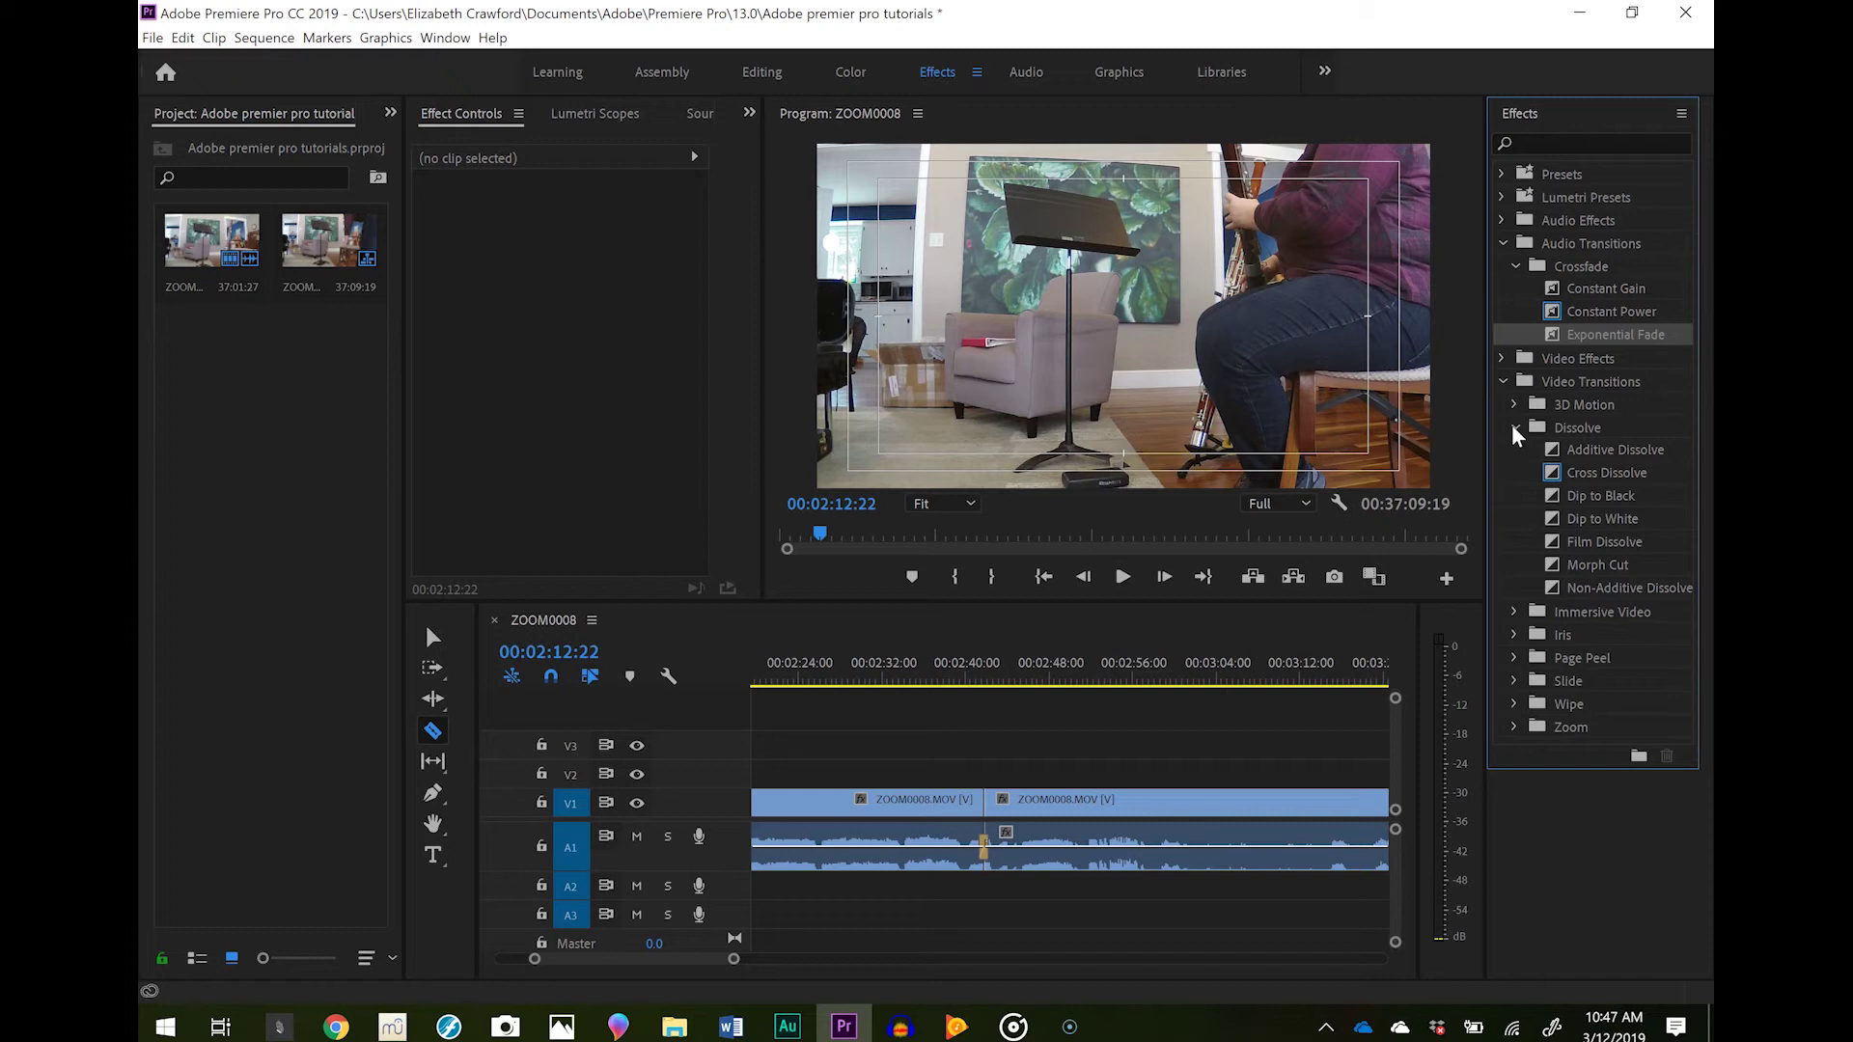
click(1559, 451)
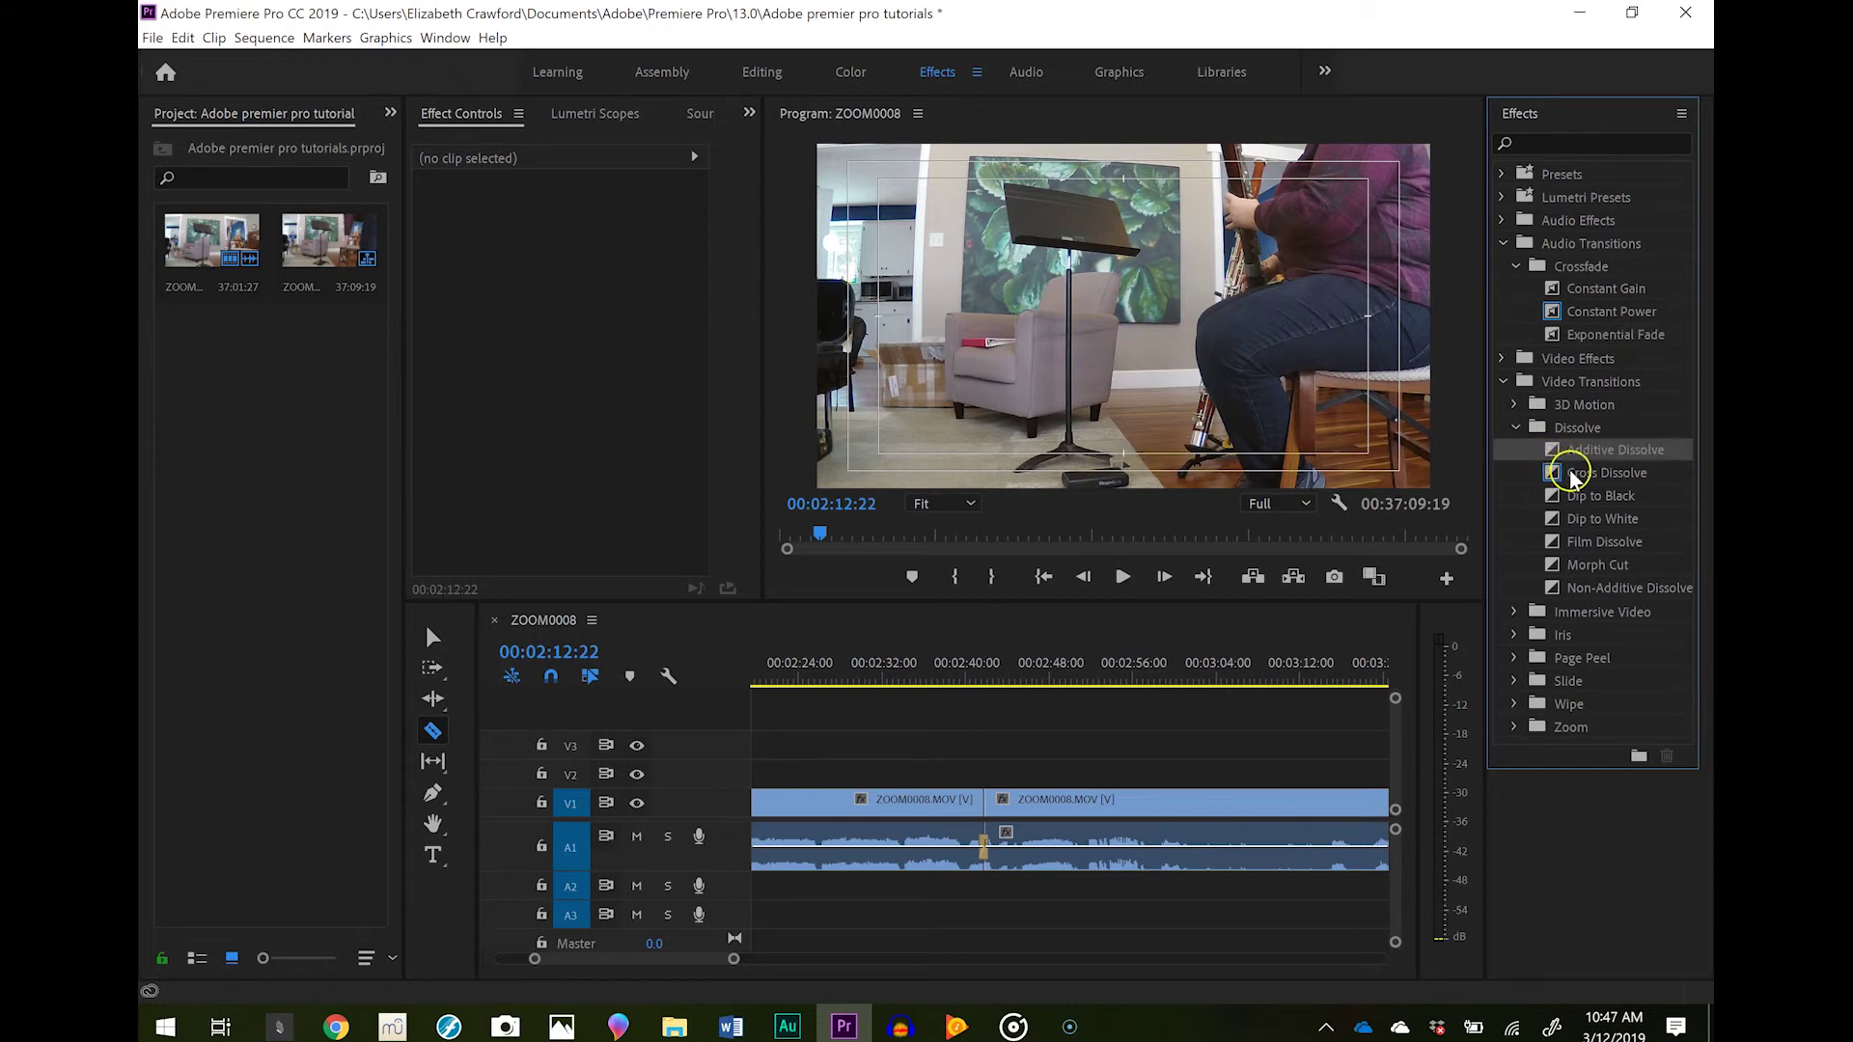
click(1573, 474)
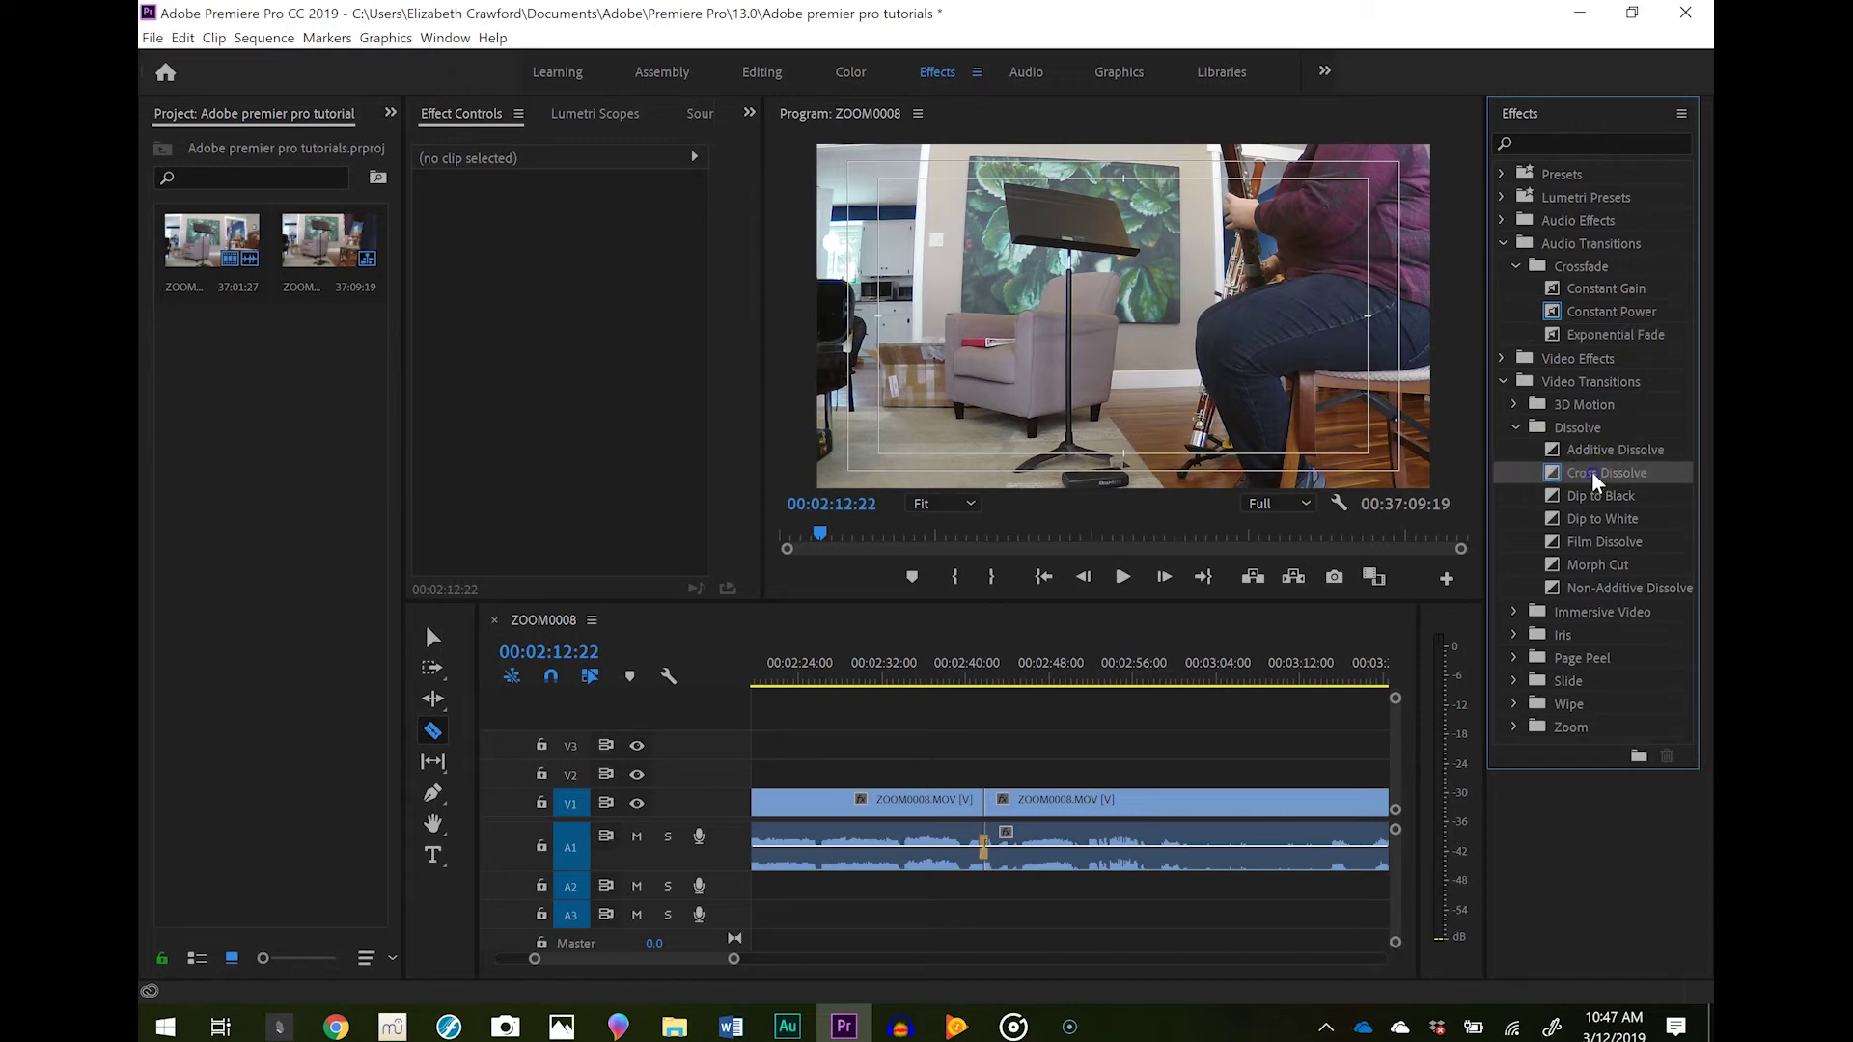
drag(1594, 479, 987, 804)
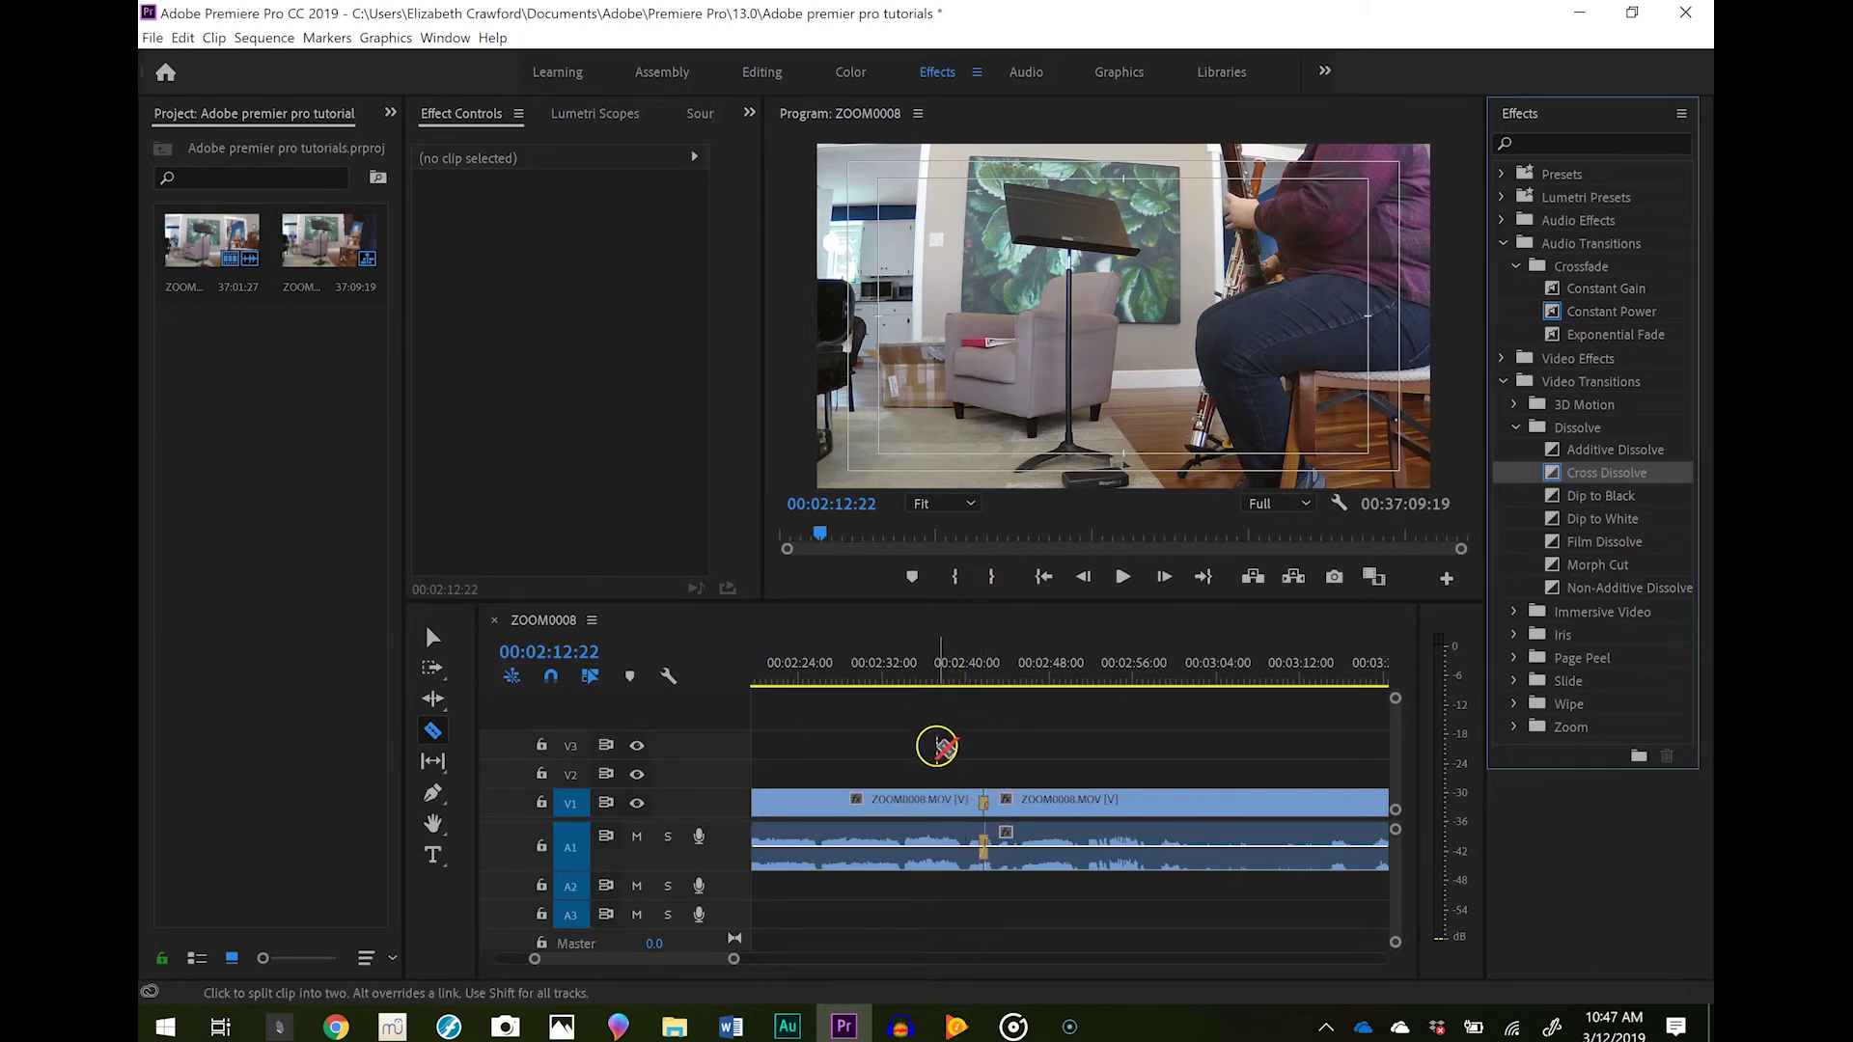
Step: Play the sequence from about 2:39 through the Cross Dissolve to preview the transition
click(959, 676)
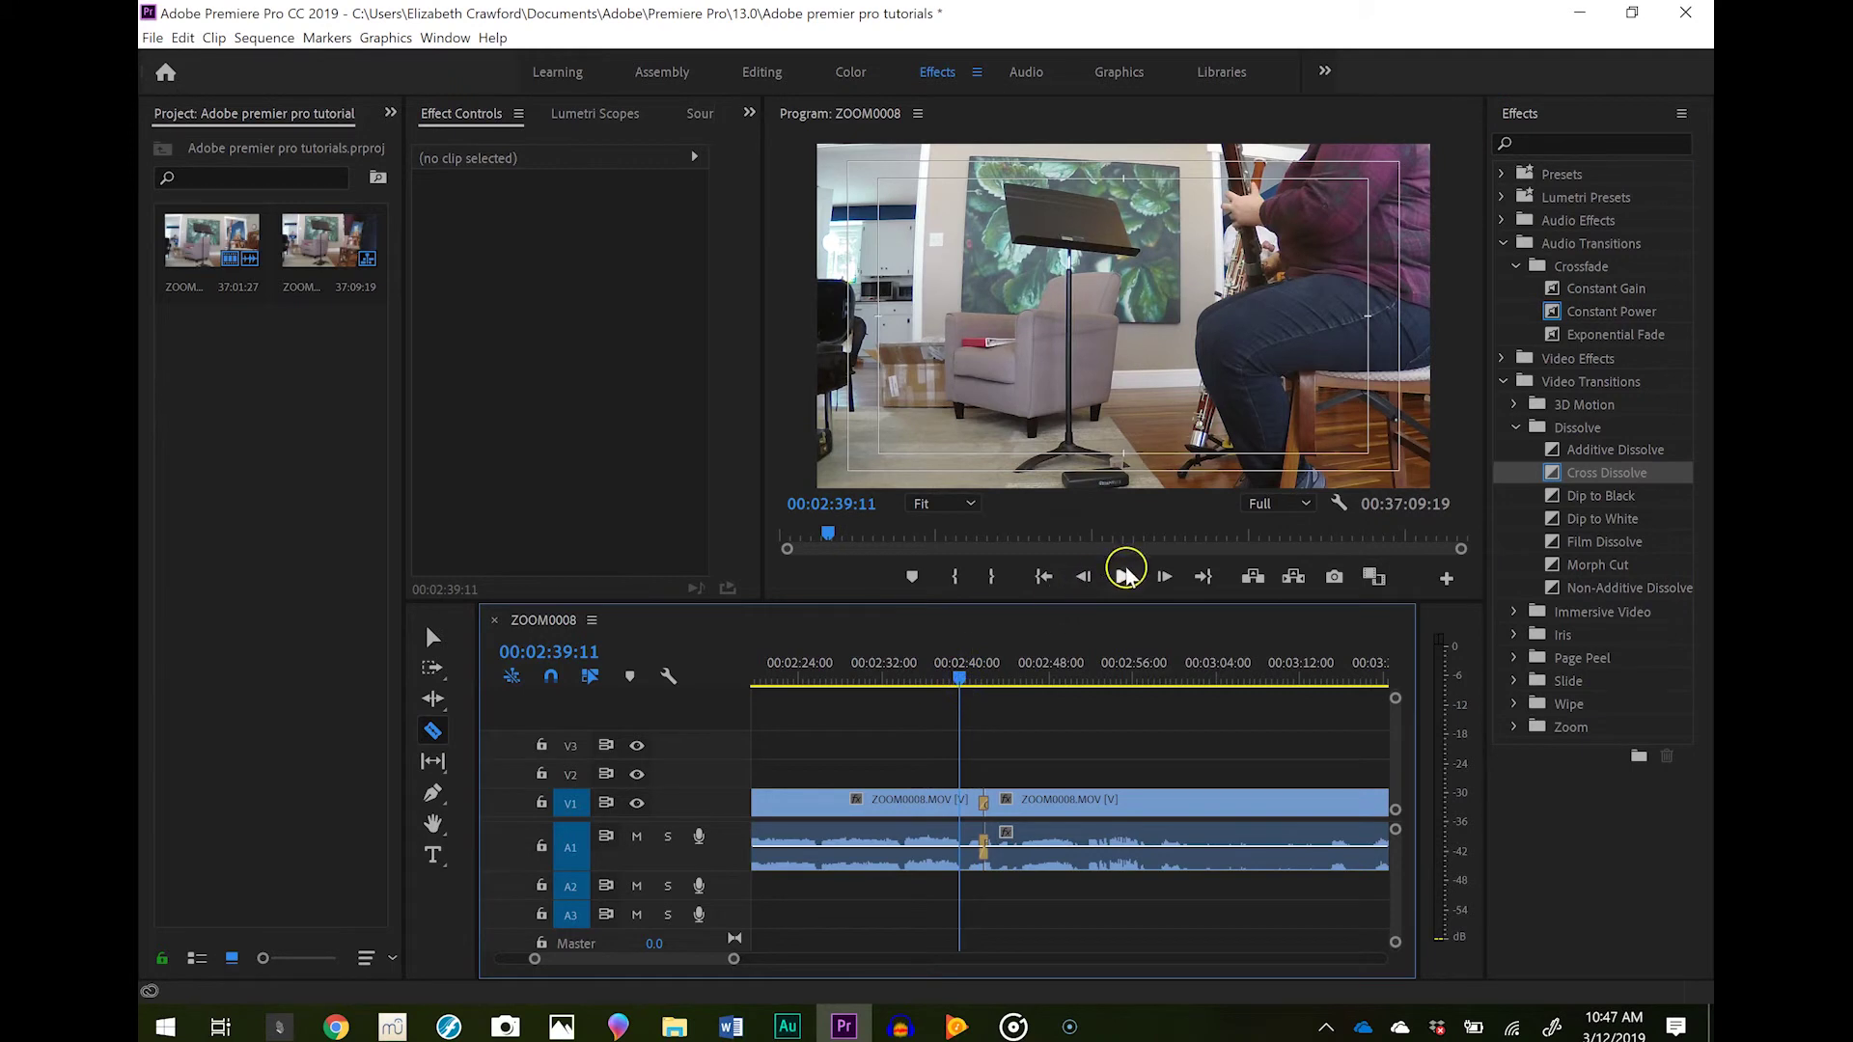
click(1123, 576)
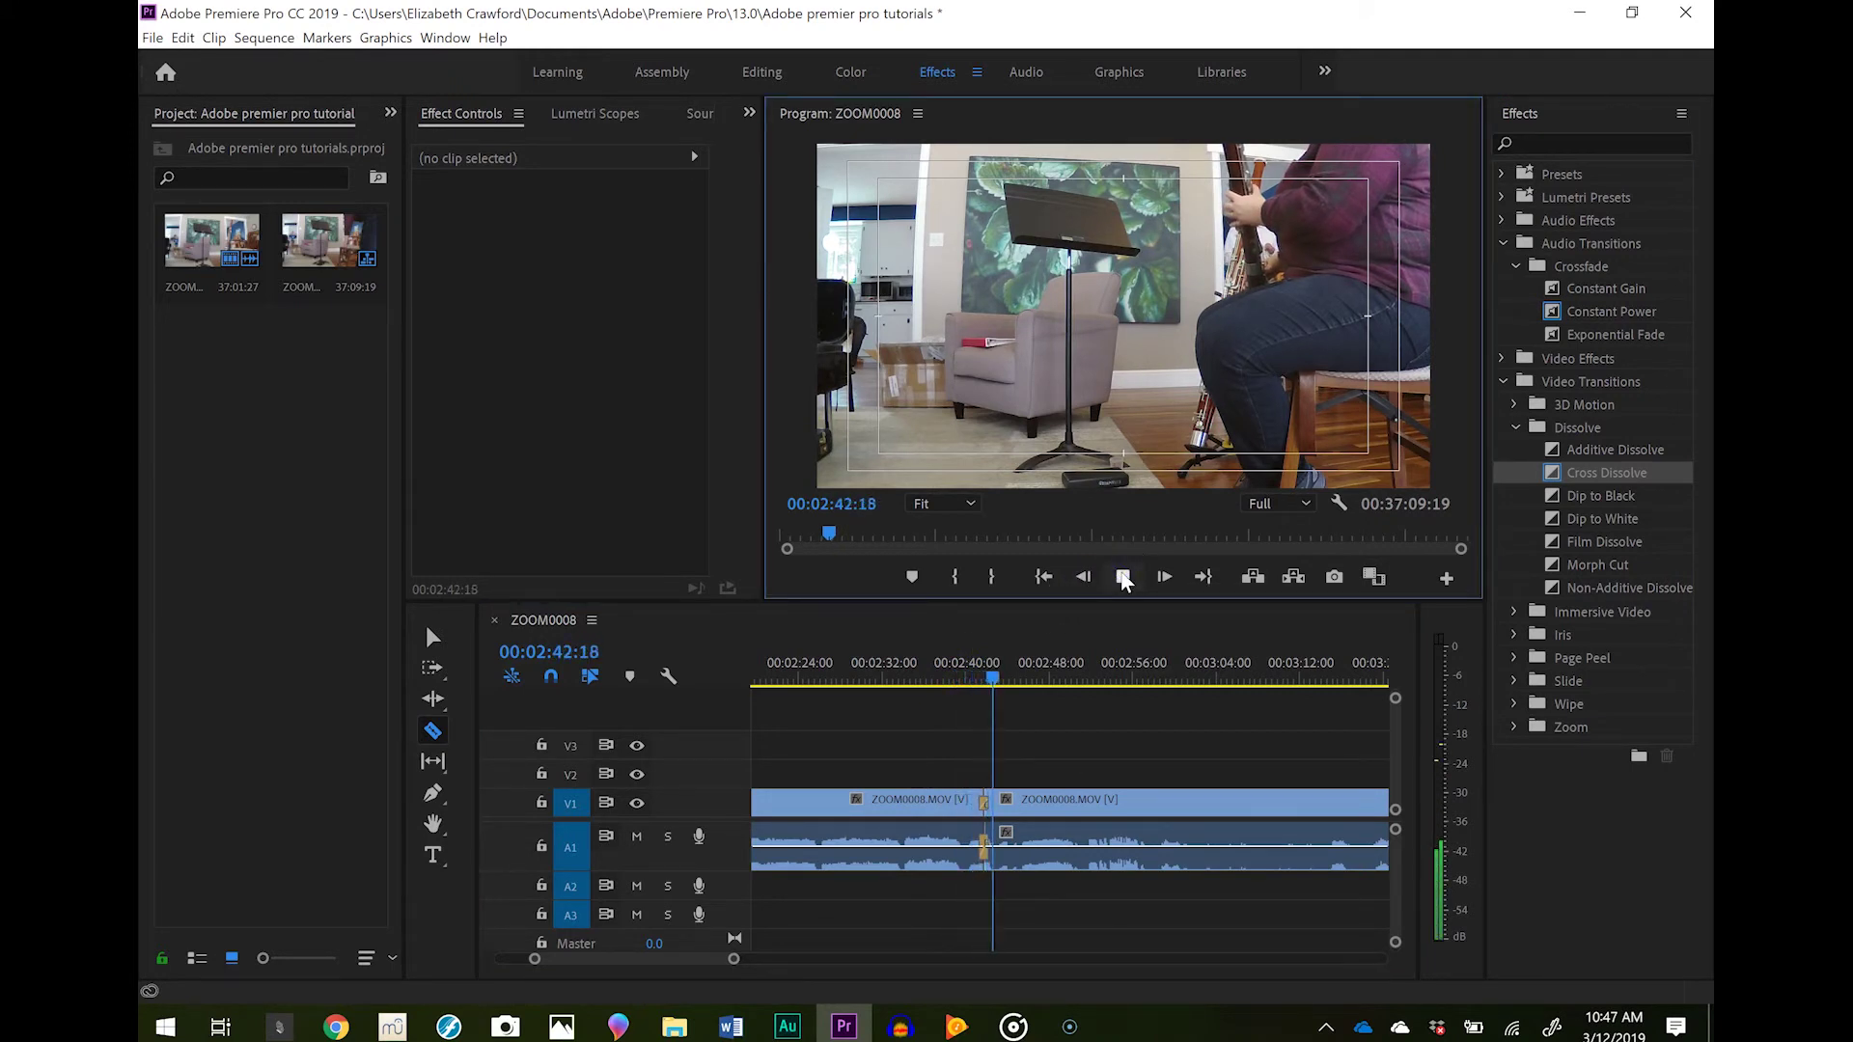
click(1123, 577)
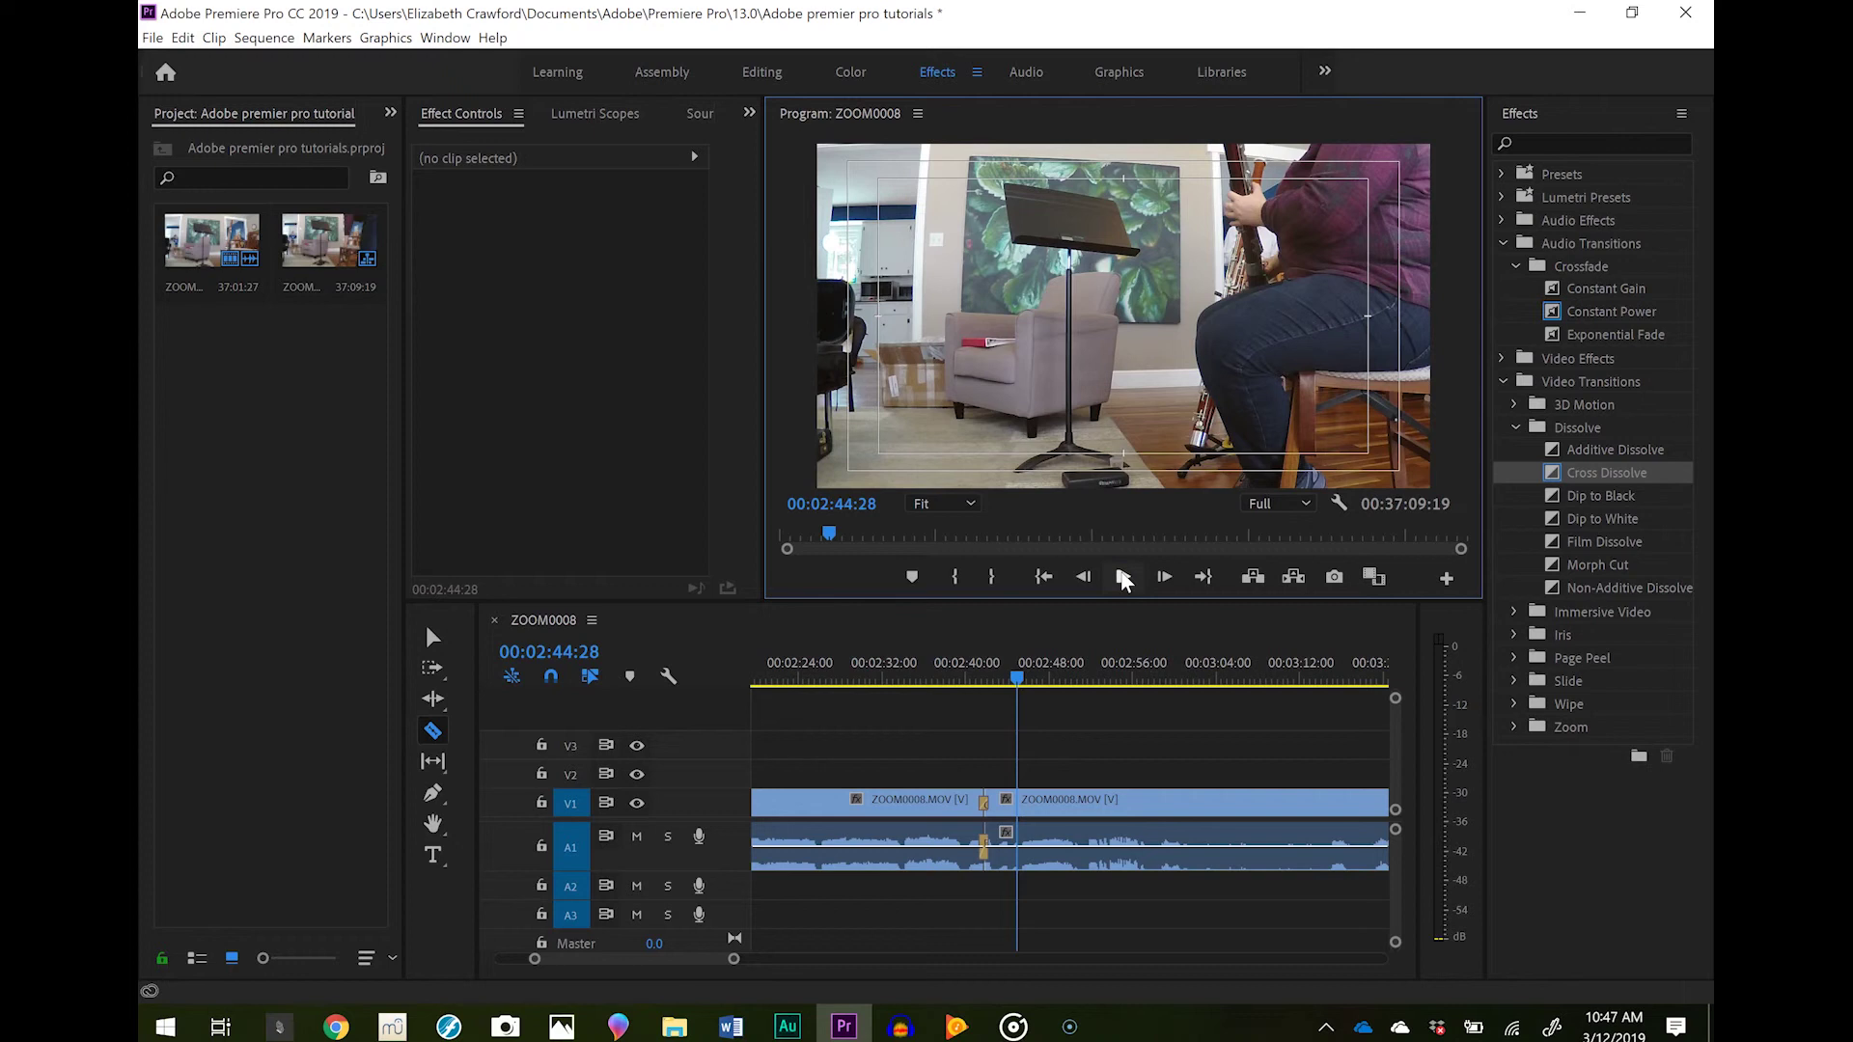
Step: Go to the start of the sequence and apply the Additive Dissolve transition to the beginning of the first video clip
scroll(1084, 653, right, 2)
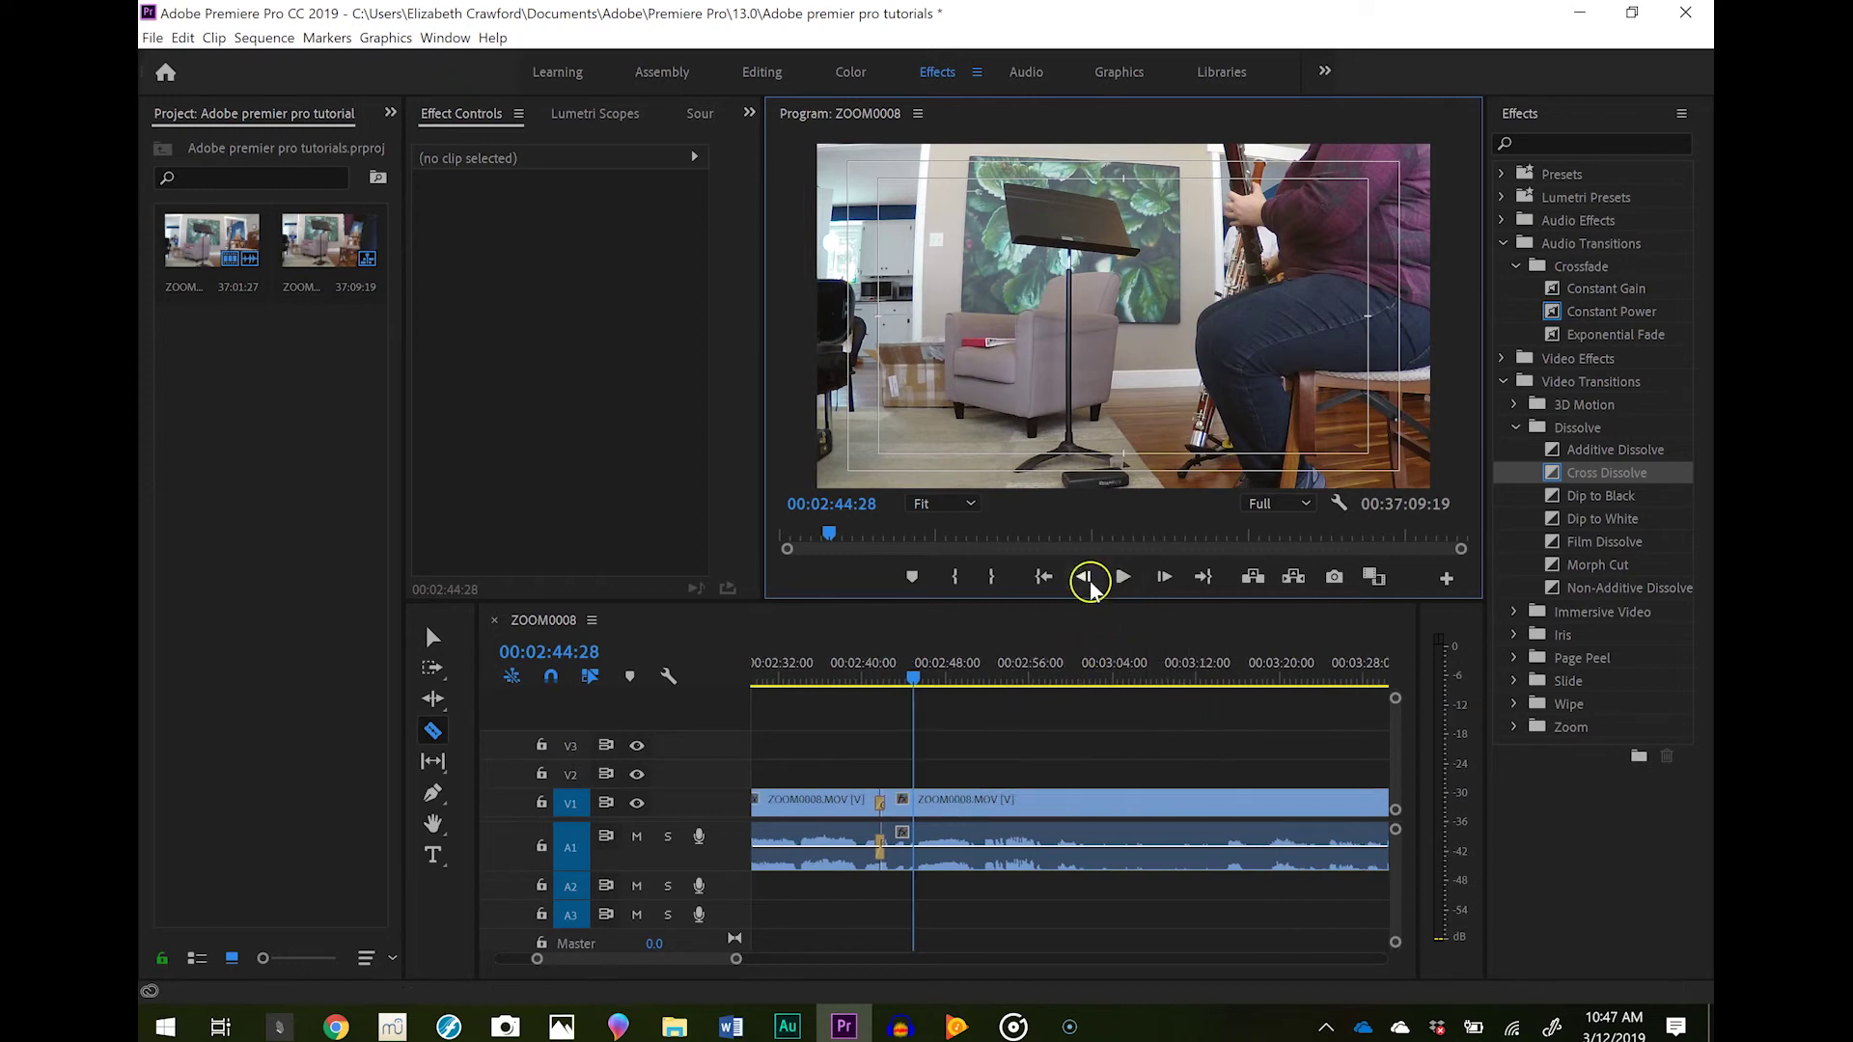
click(1044, 577)
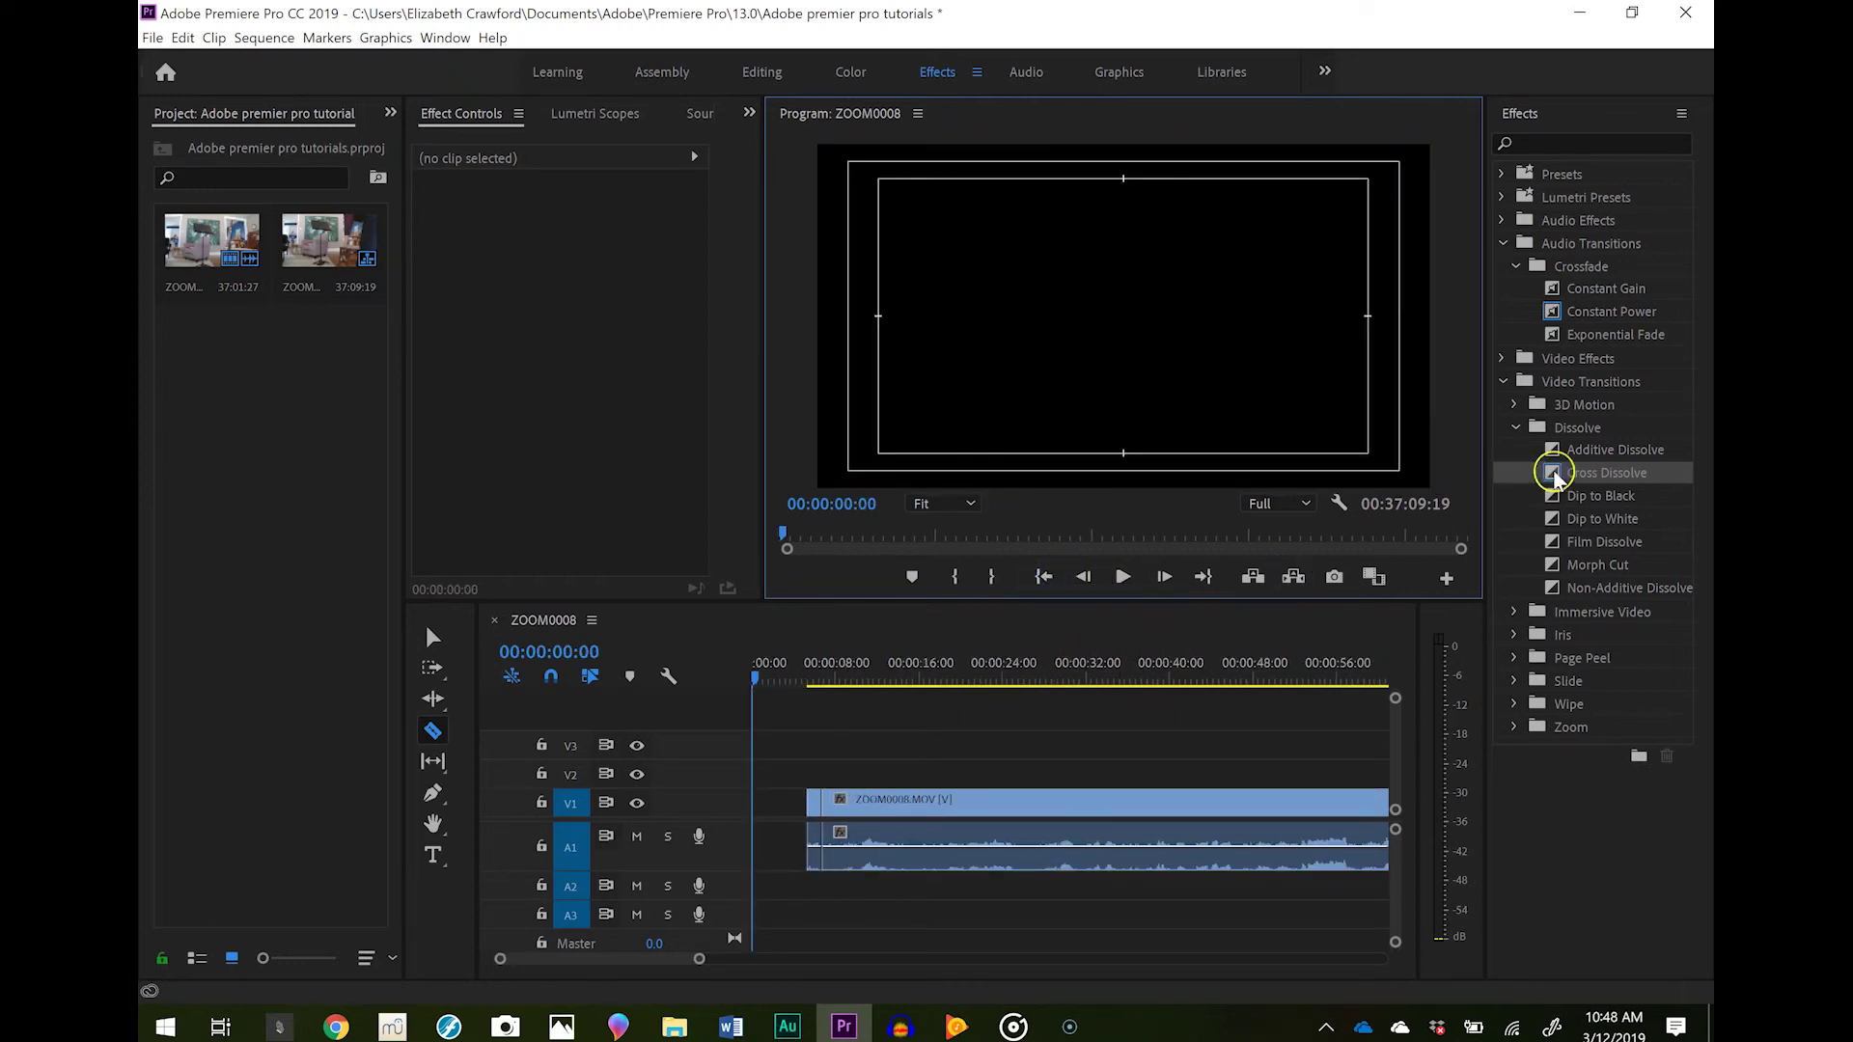
drag(1584, 469, 816, 806)
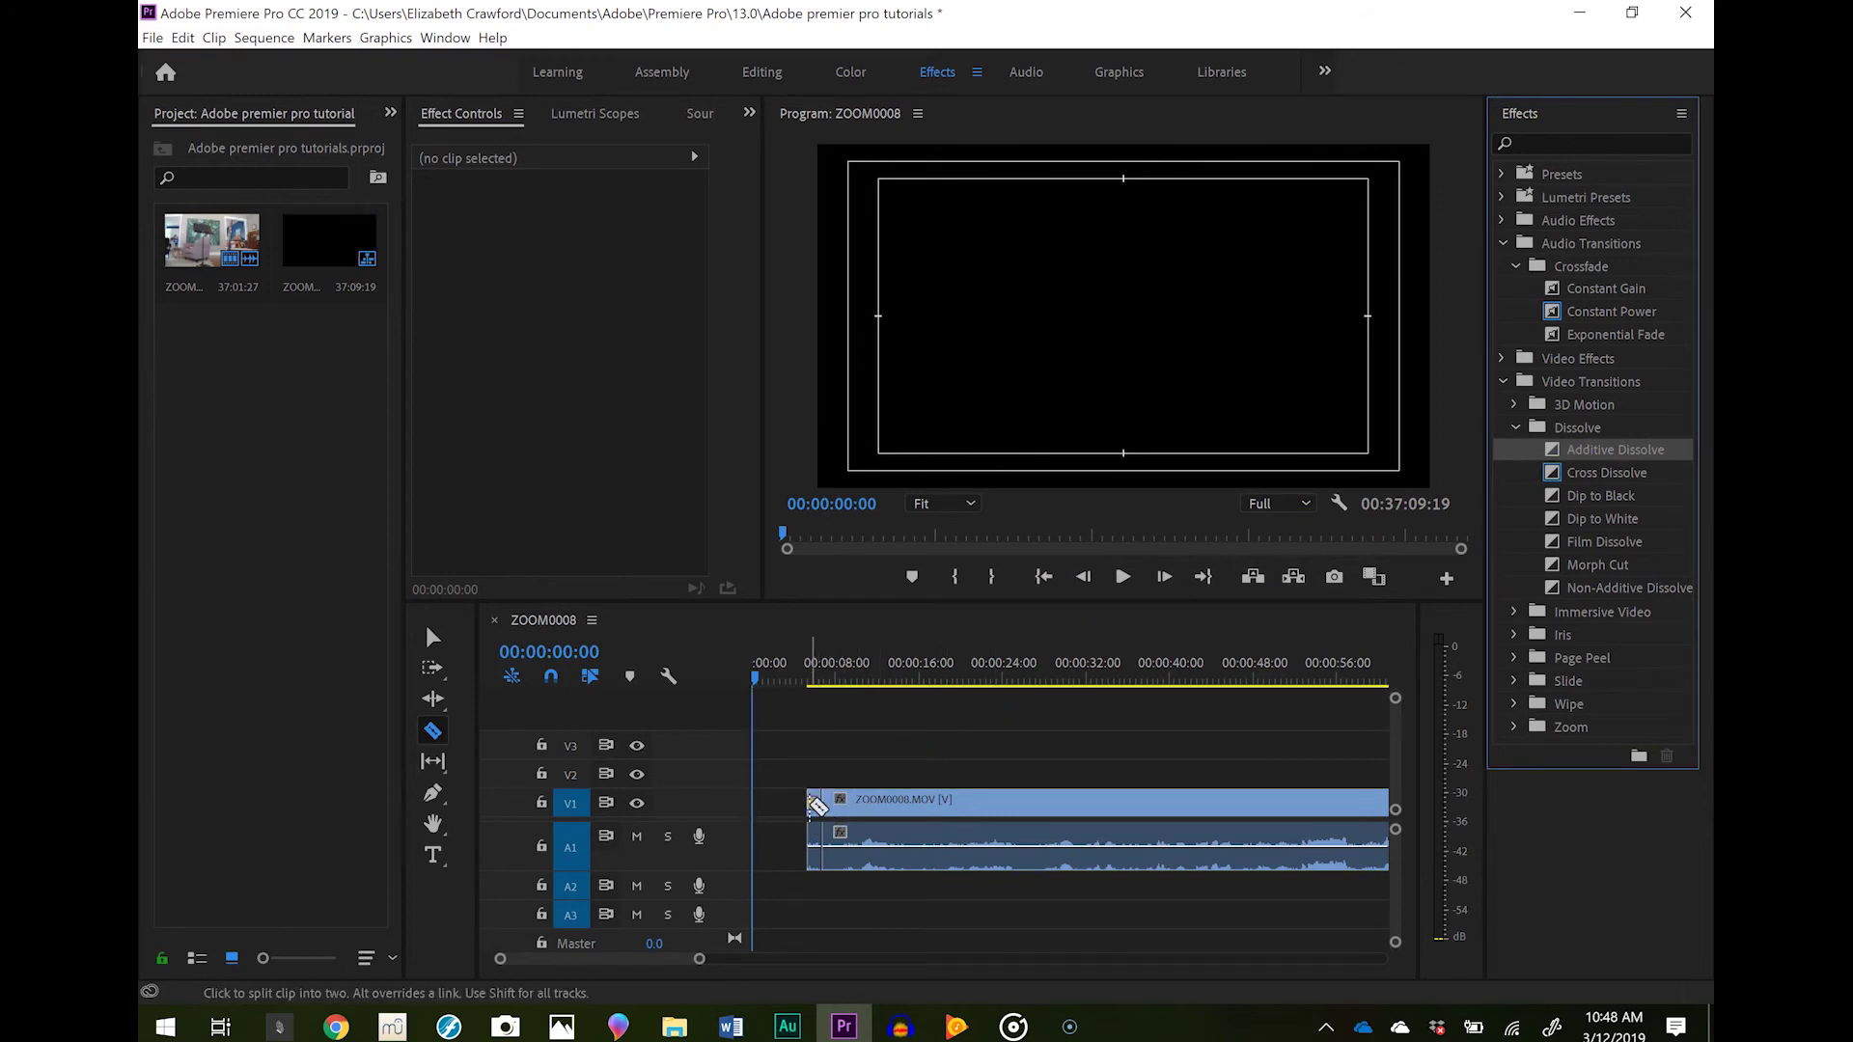
Step: Go to the end of the sequence and apply the Dip to Black transition to the end of the last video clip
click(1204, 578)
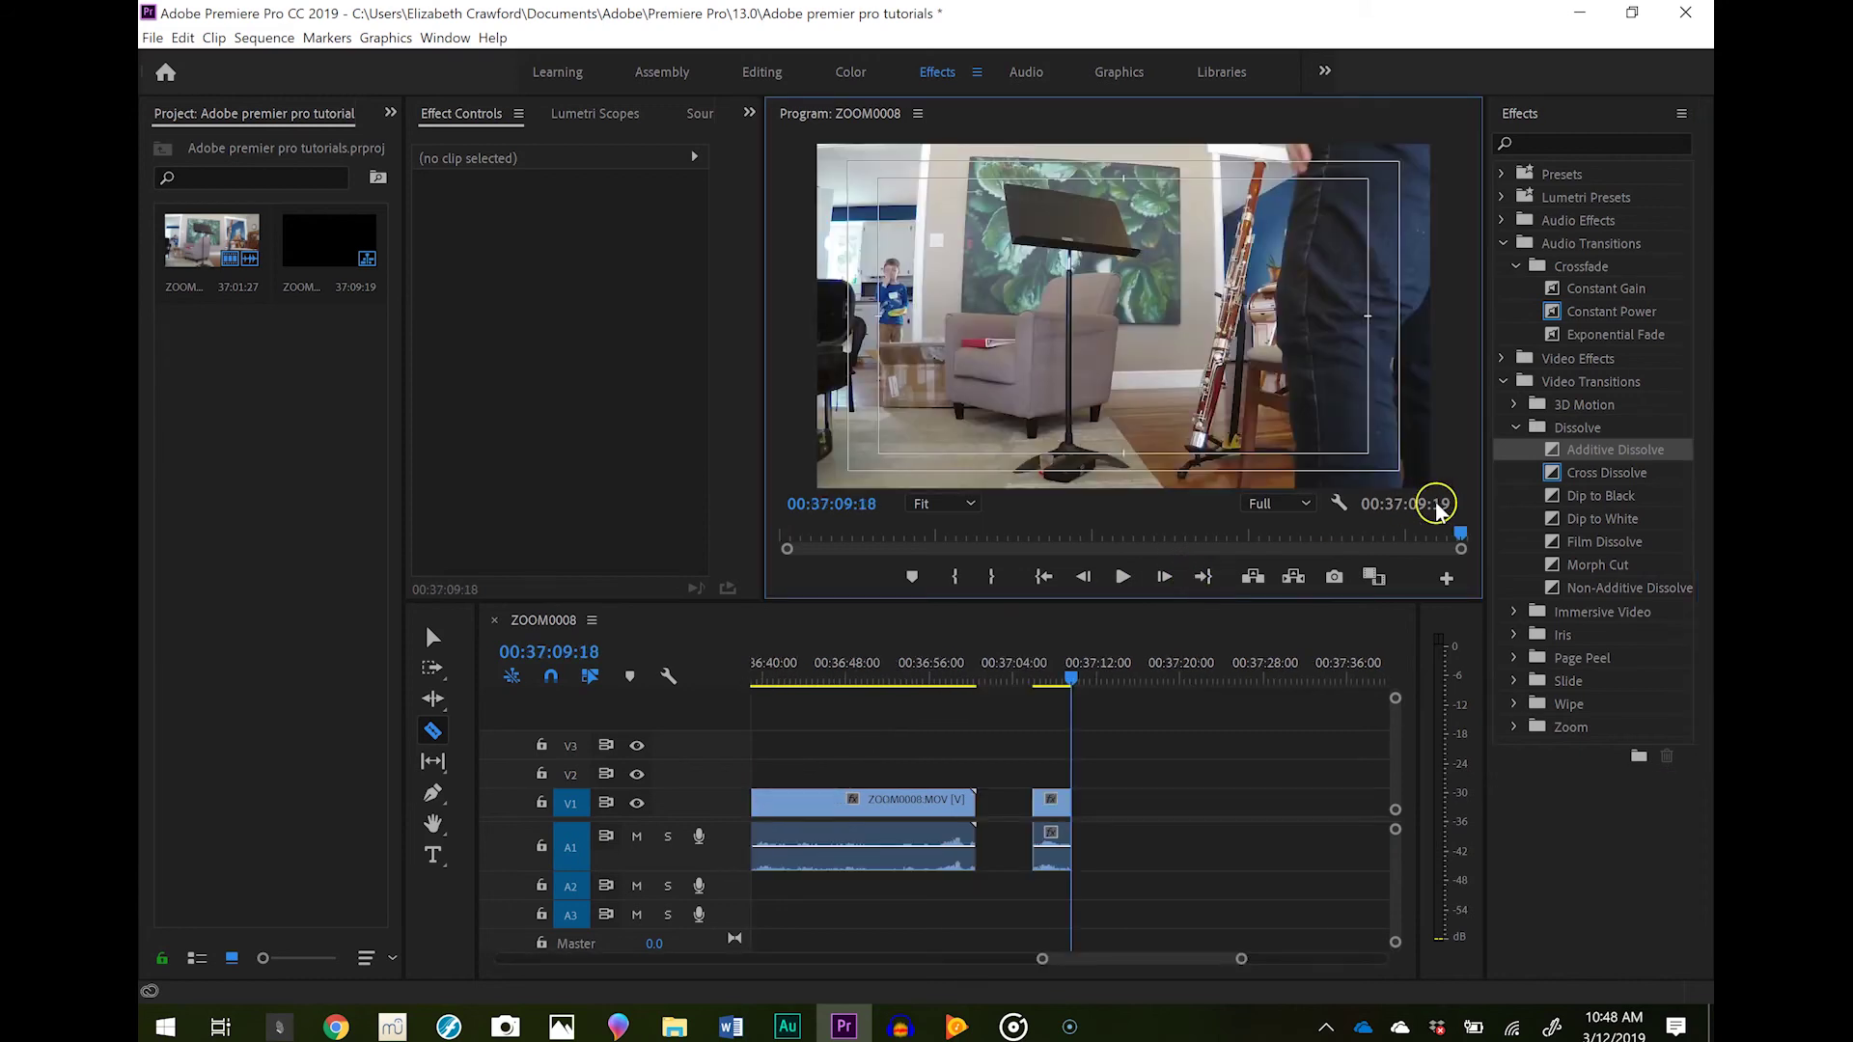
drag(1573, 497, 1069, 800)
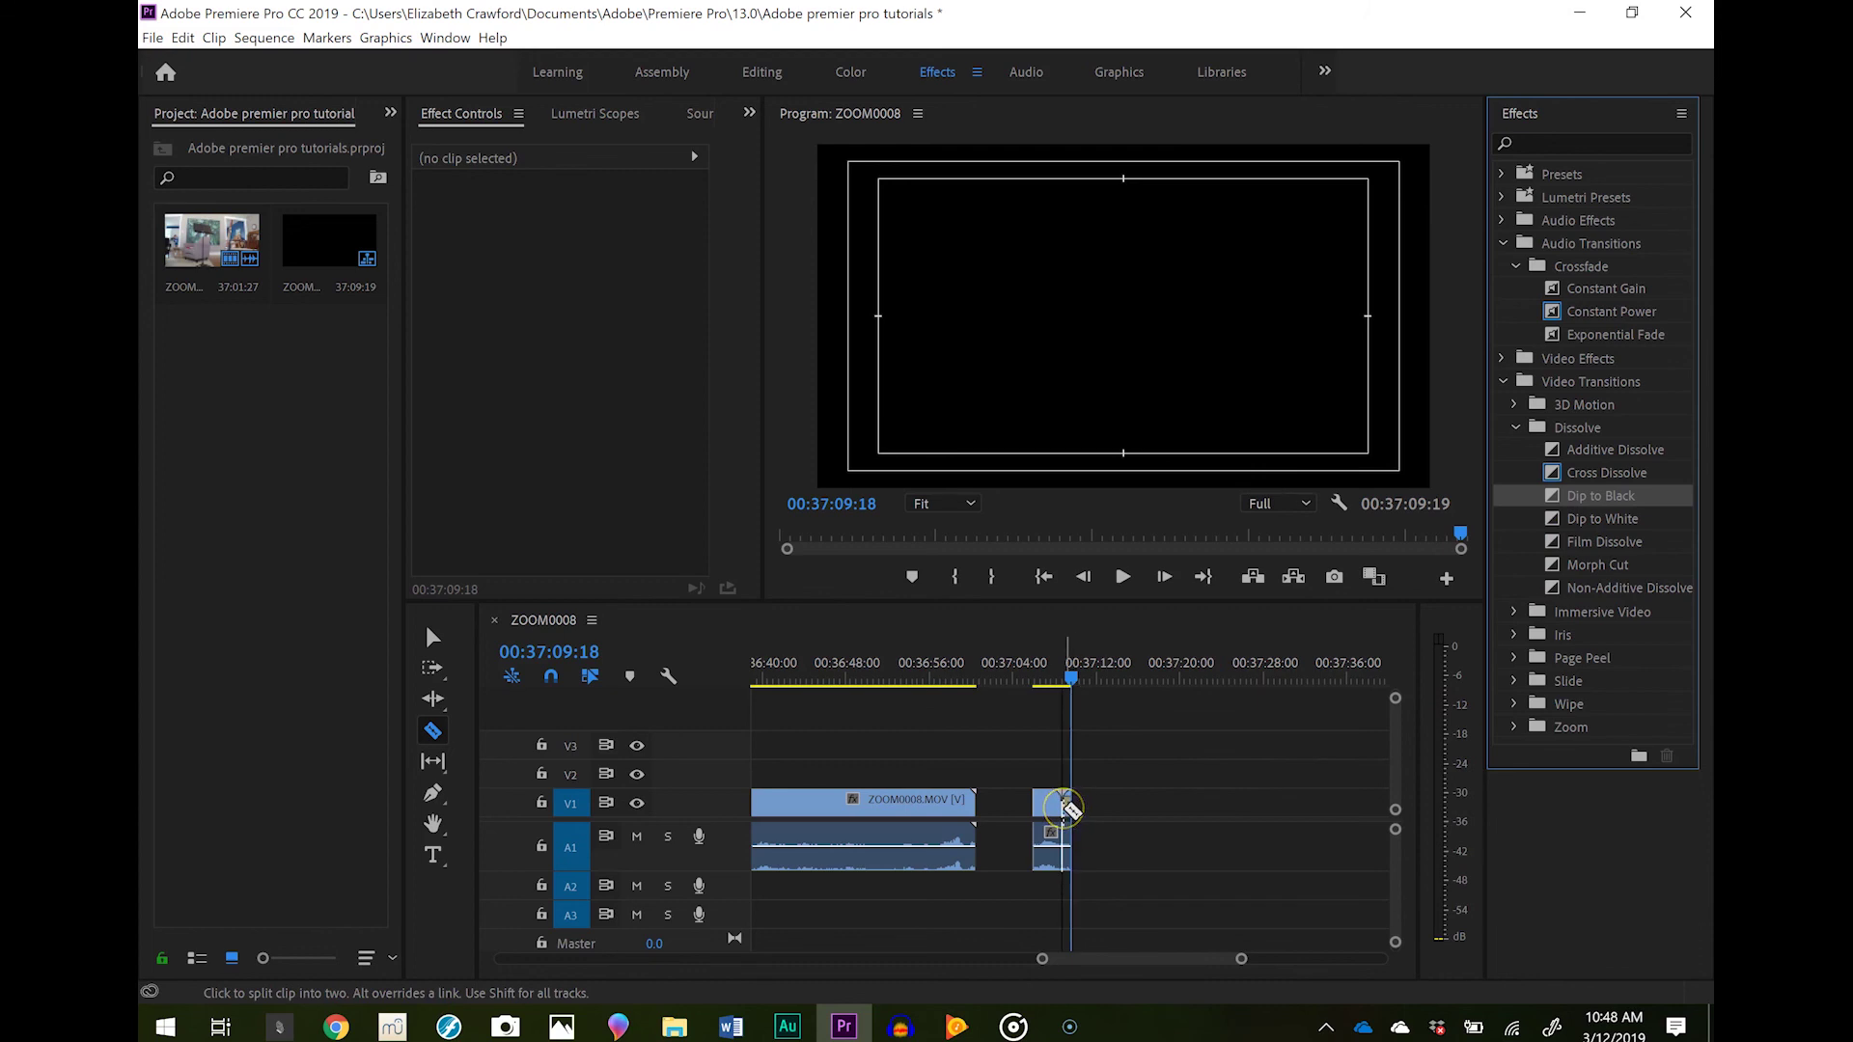
click(959, 799)
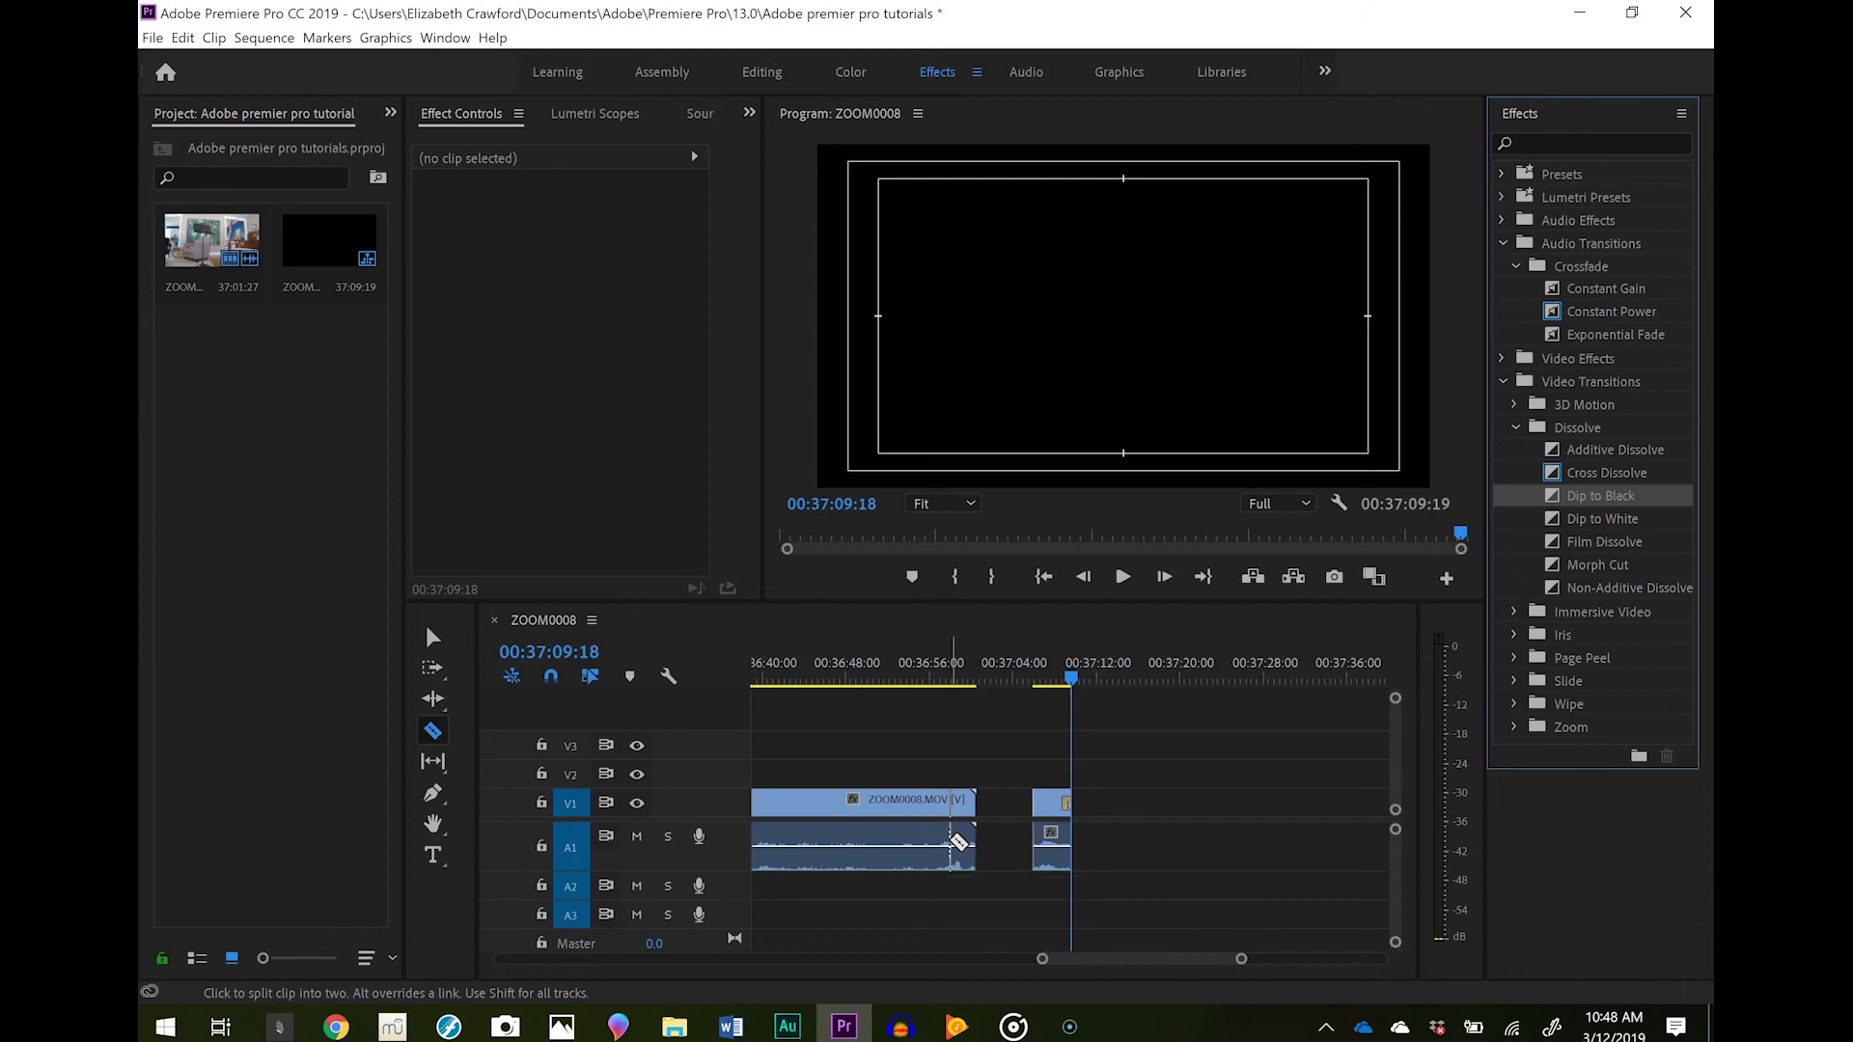
click(158, 1018)
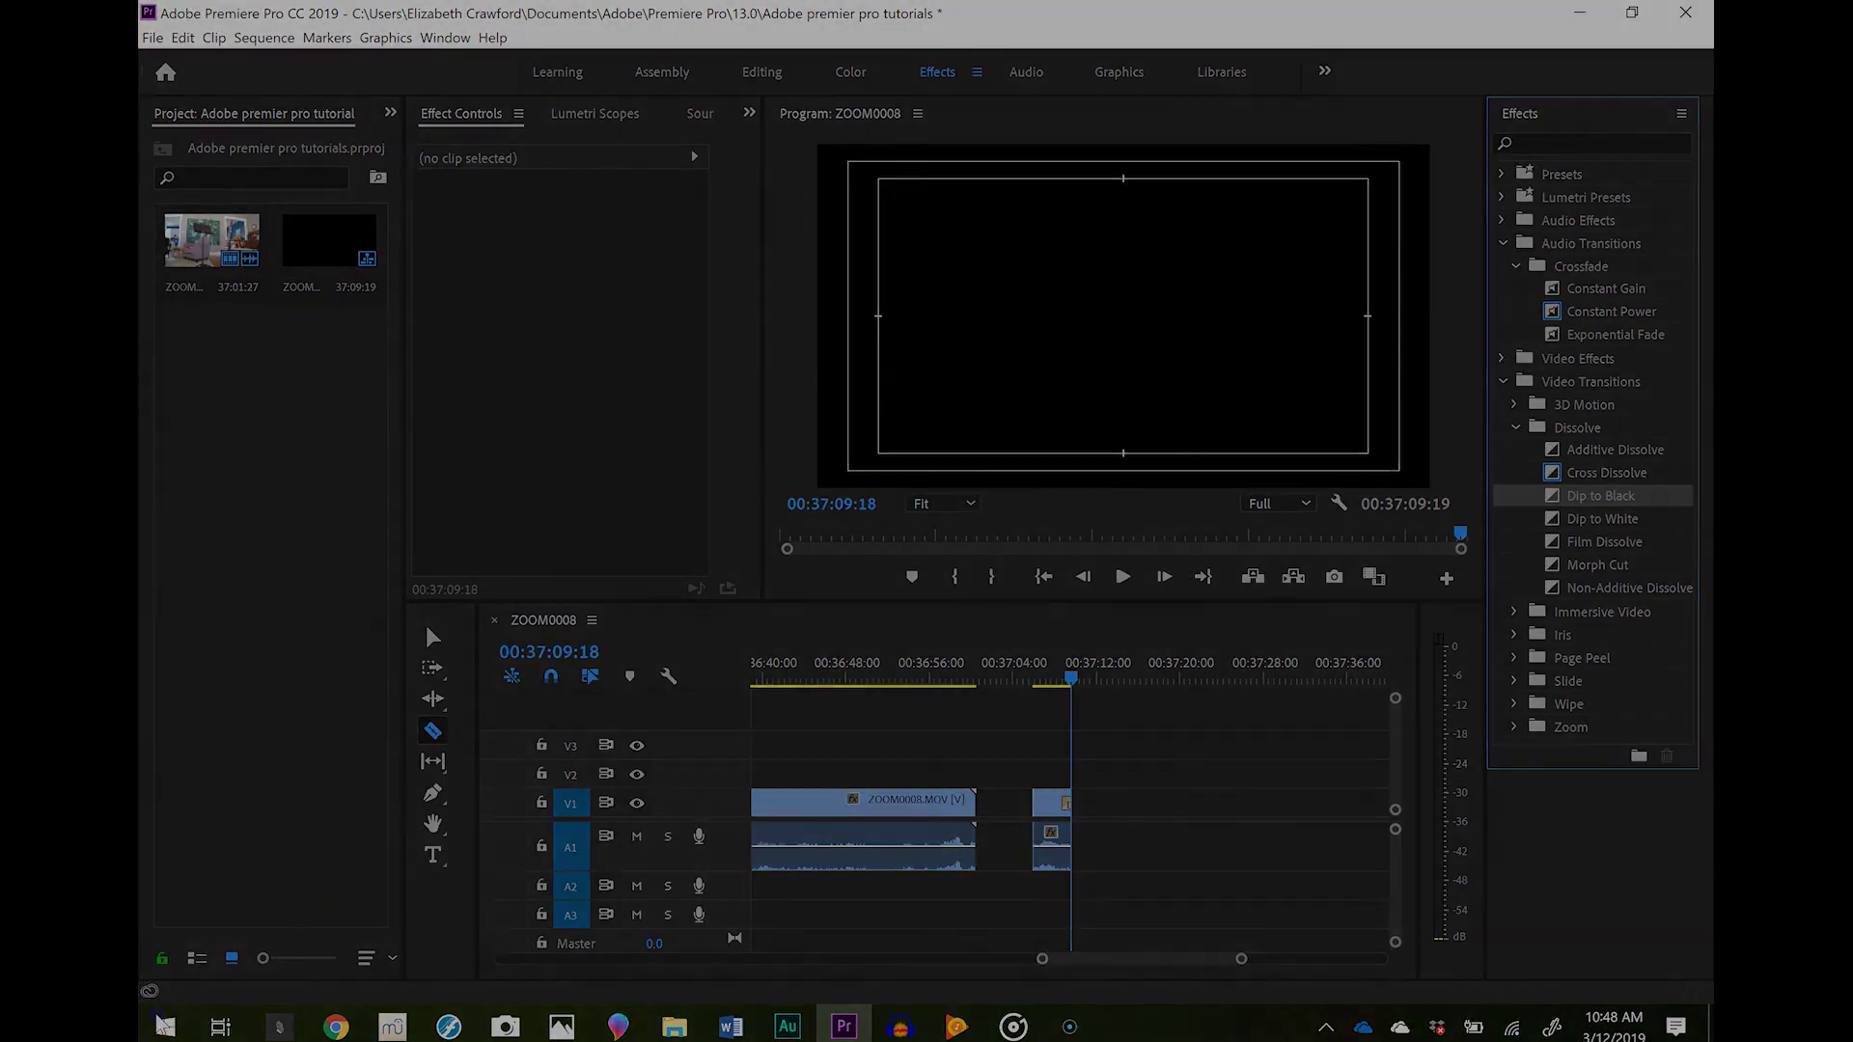